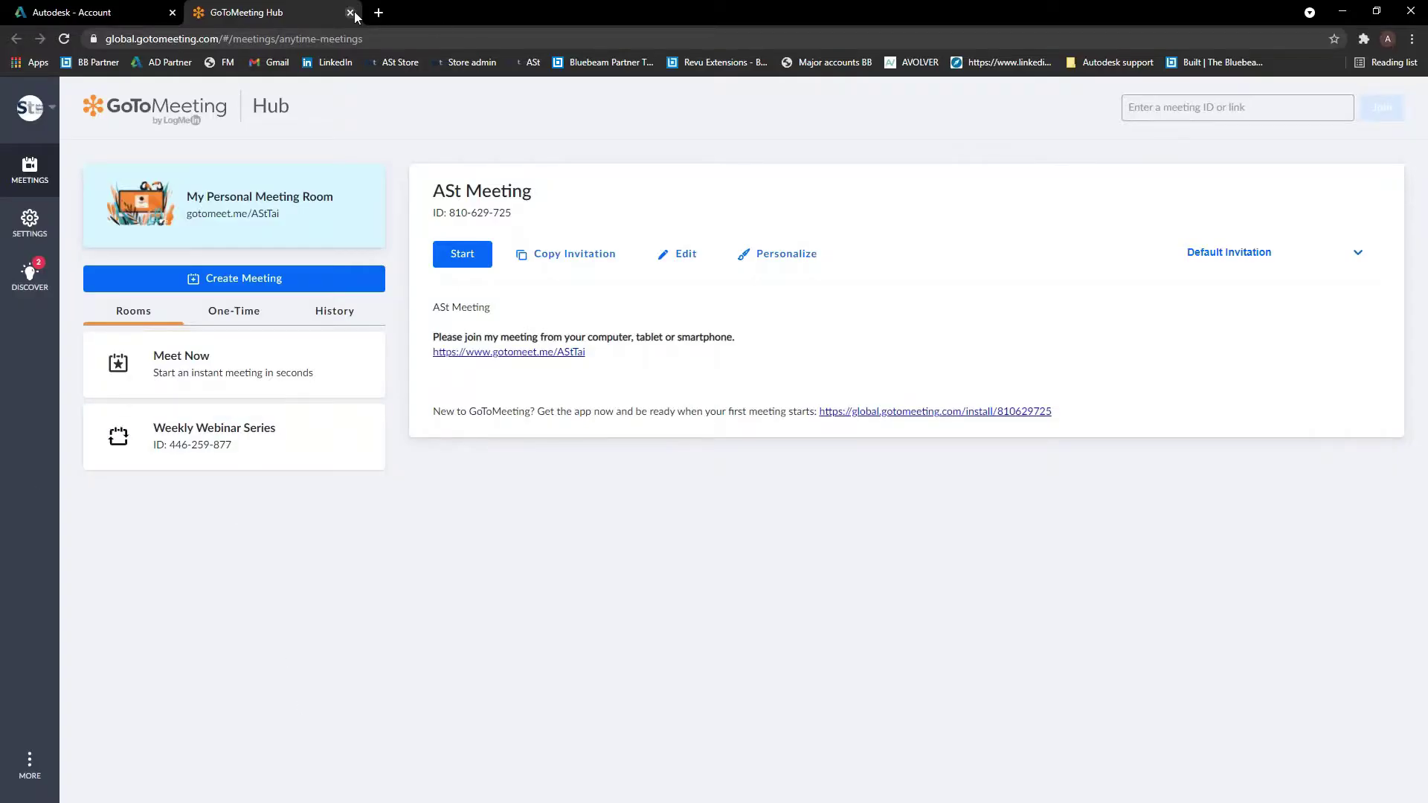
Close the GoToMeeting Hub tab, then glance at the AB profile menu and dismiss it
click(350, 13)
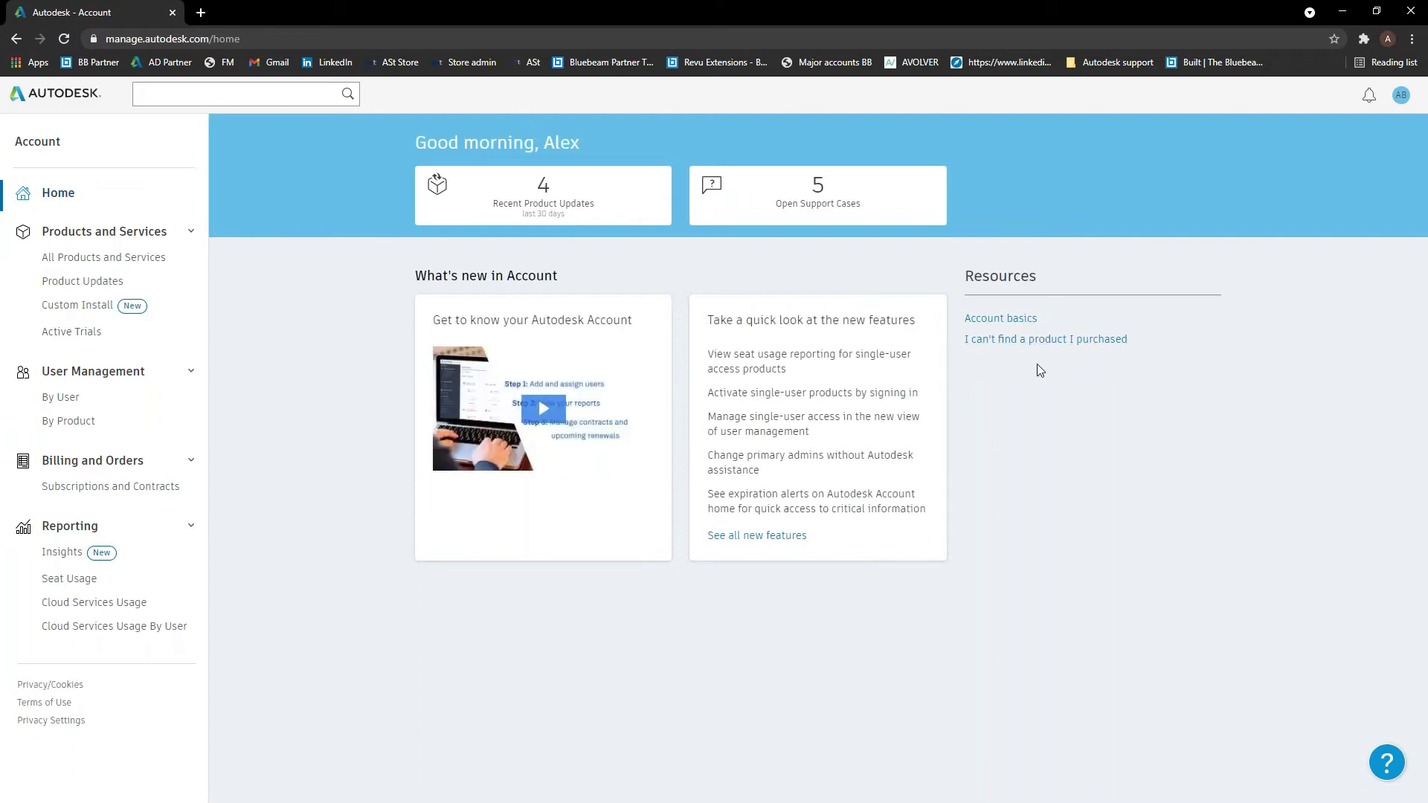
click(1395, 104)
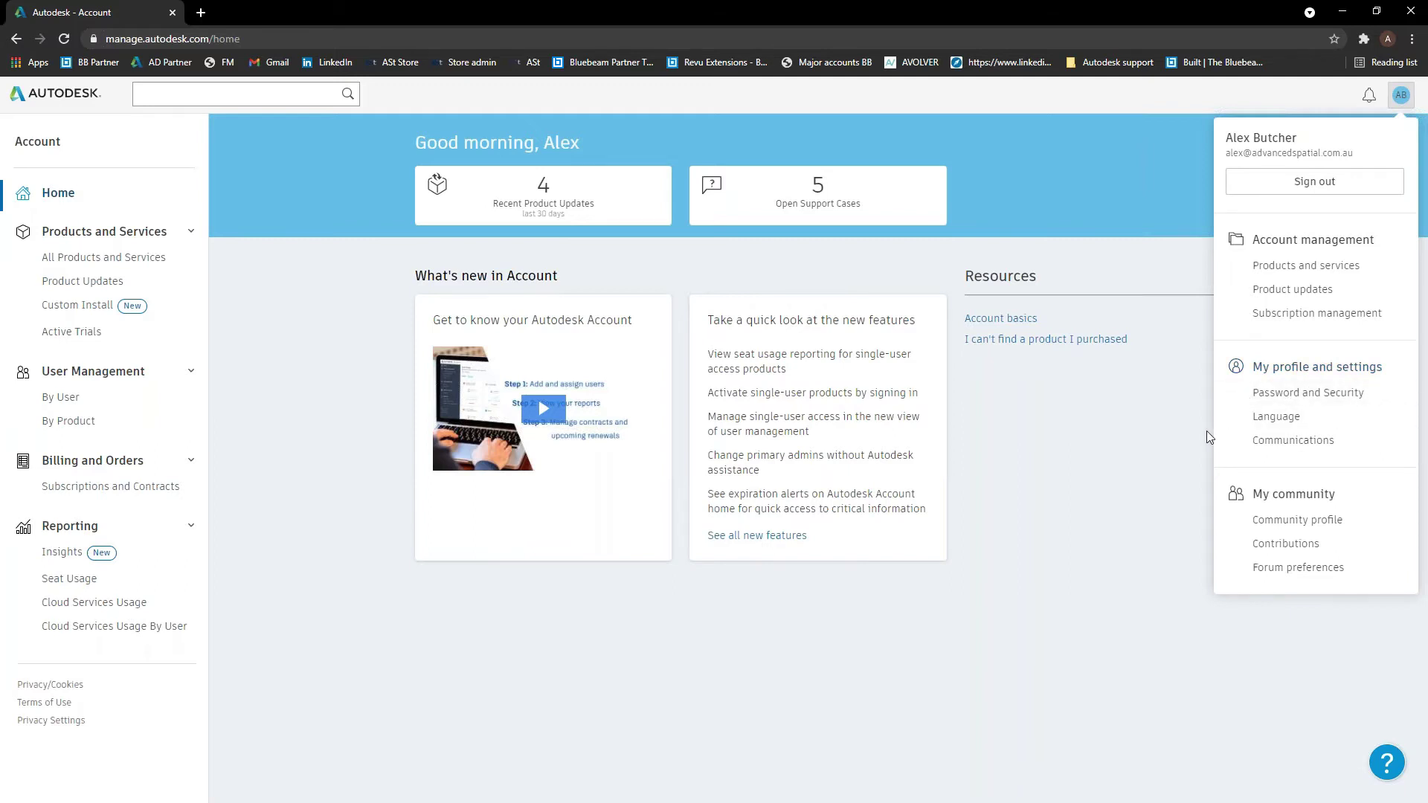
click(1157, 537)
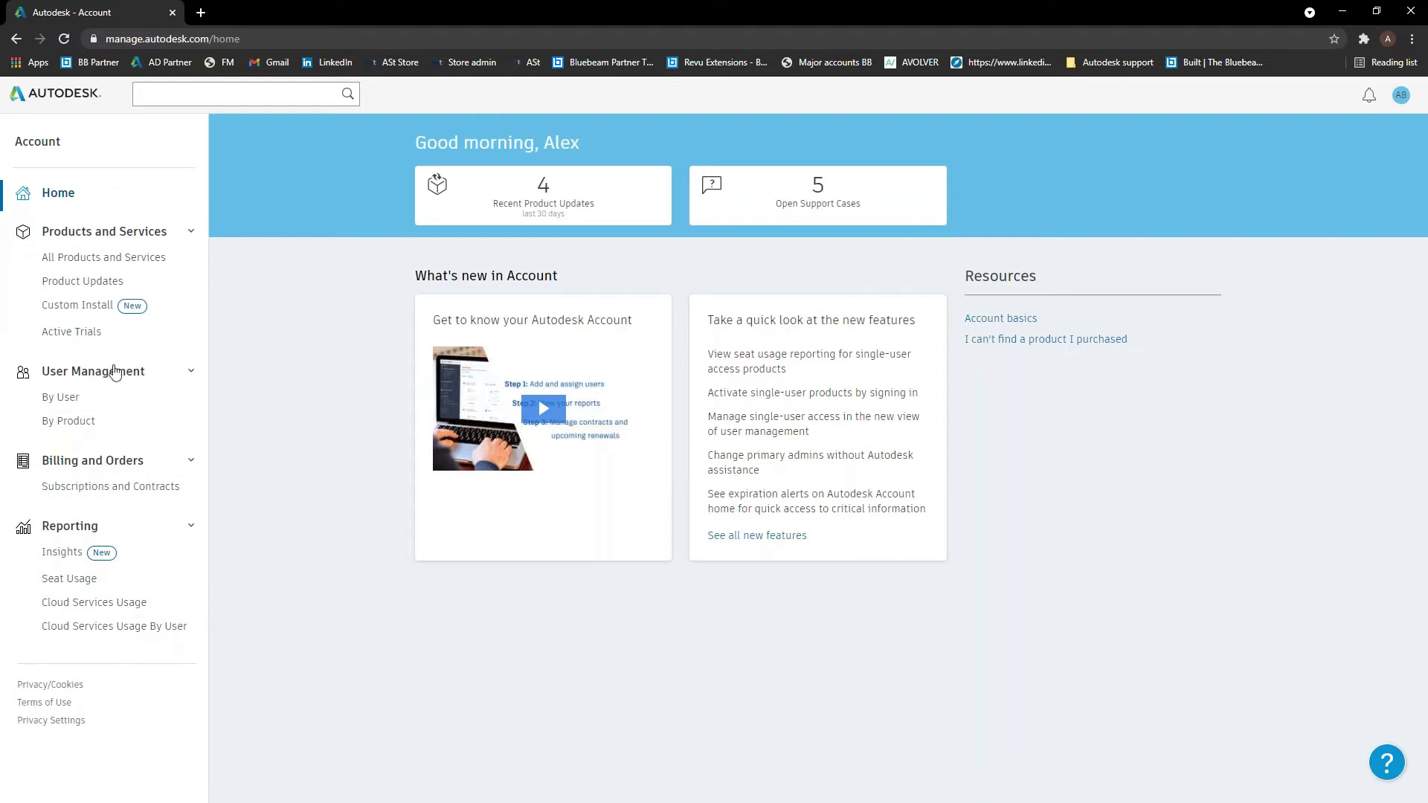
Open All Products and Services and scroll through the 25 listed products
click(128, 261)
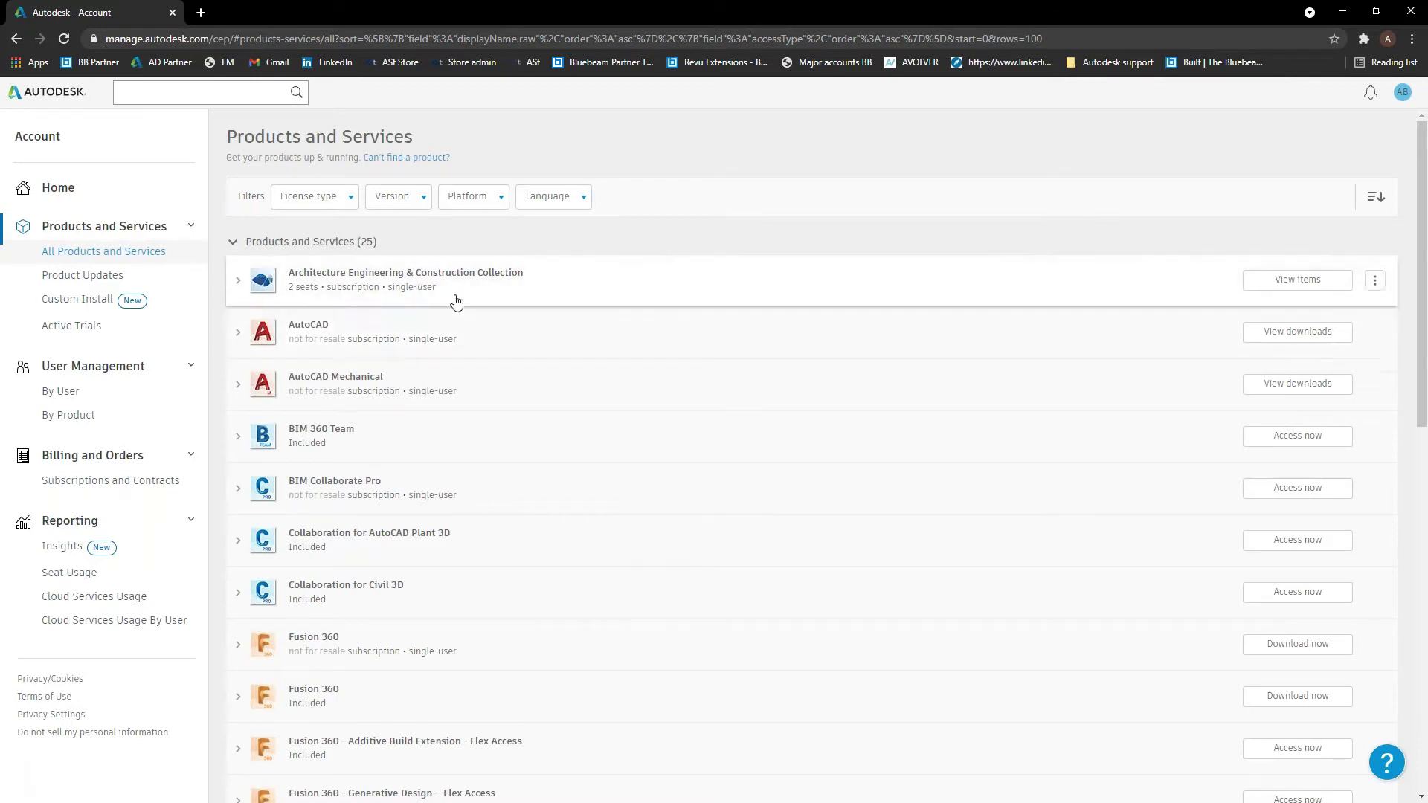
scroll(357, 605, down, 1)
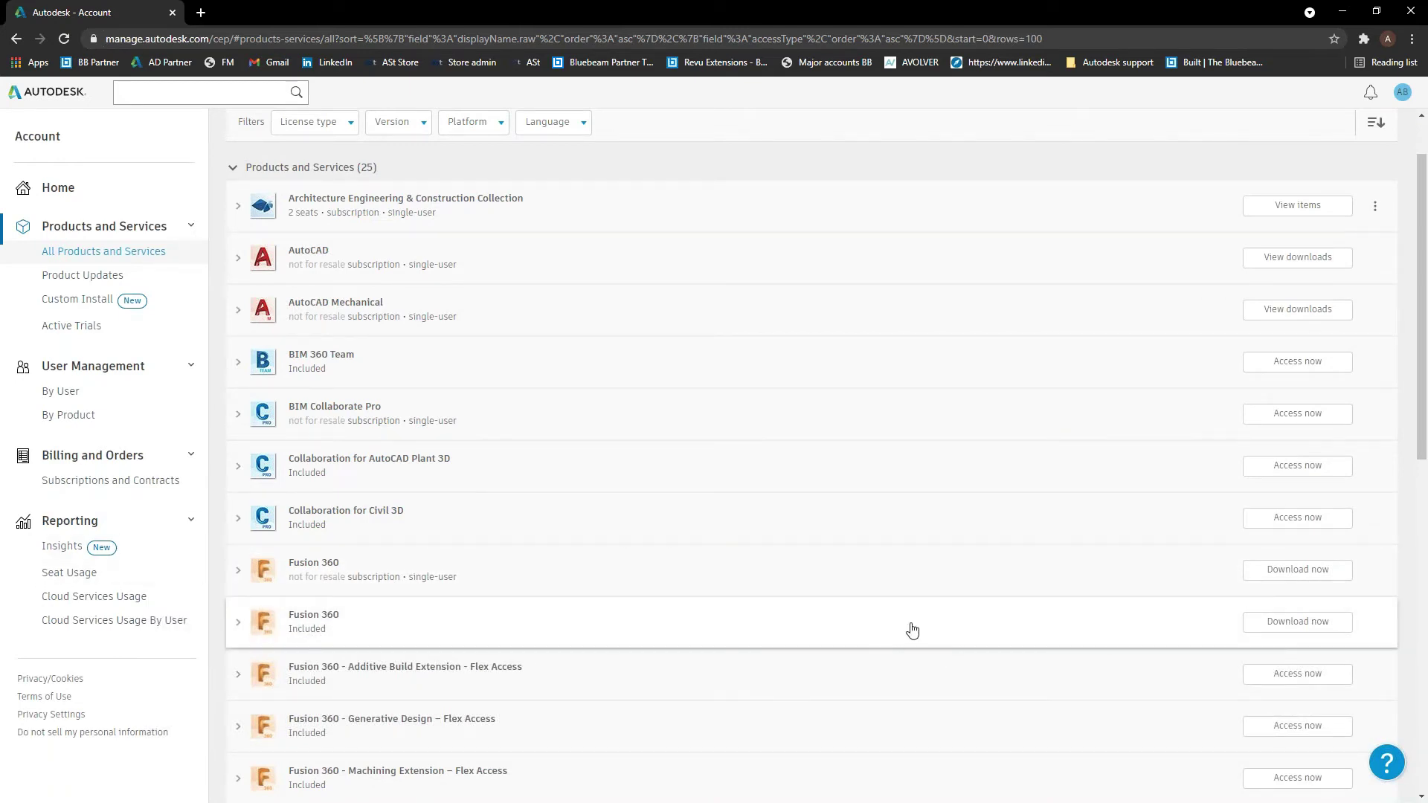
scroll(665, 635, down, 2)
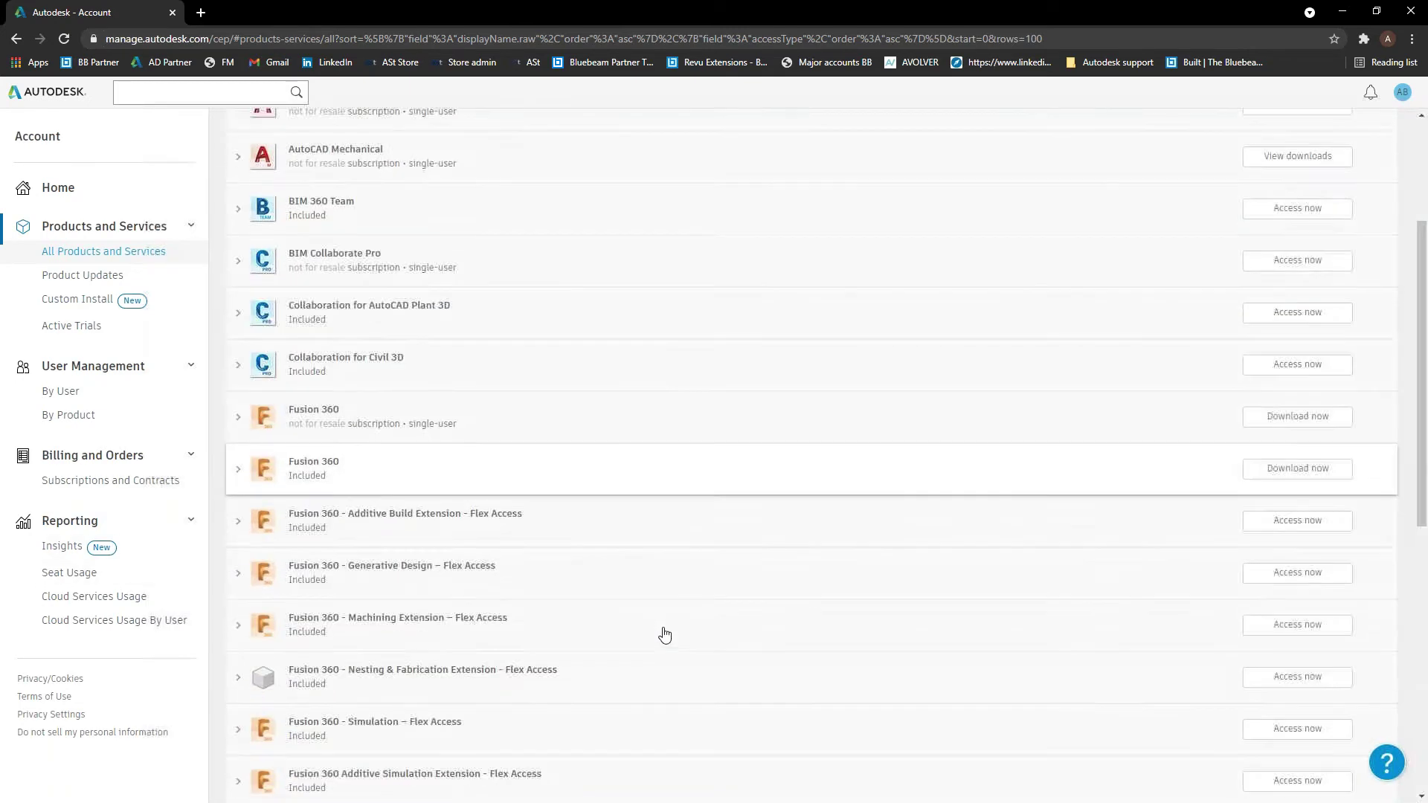
scroll(665, 635, down, 5)
scroll(679, 564, up, 8)
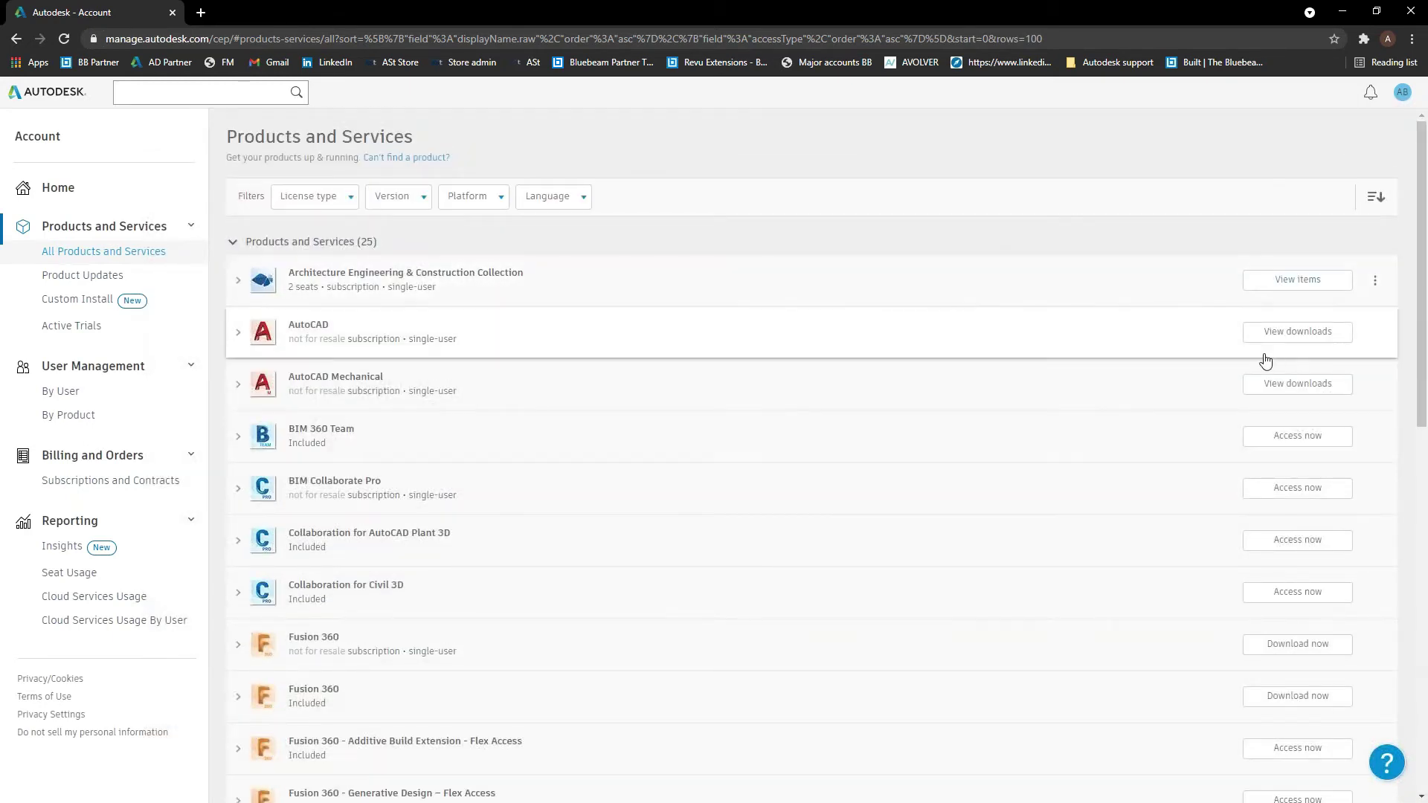
Browse the 42 products in the AEC Collection, then return to the products list
click(1321, 290)
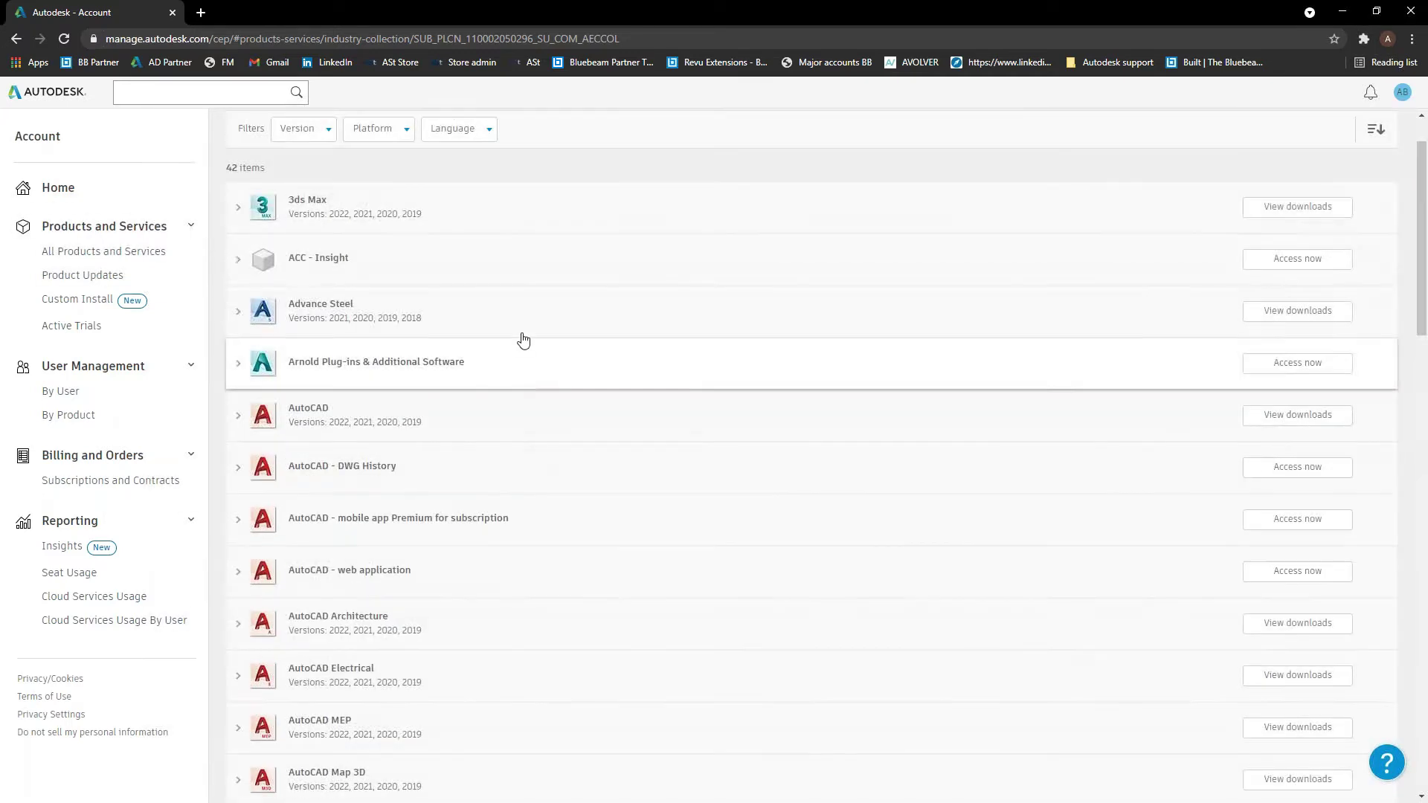
scroll(504, 259, down, 3)
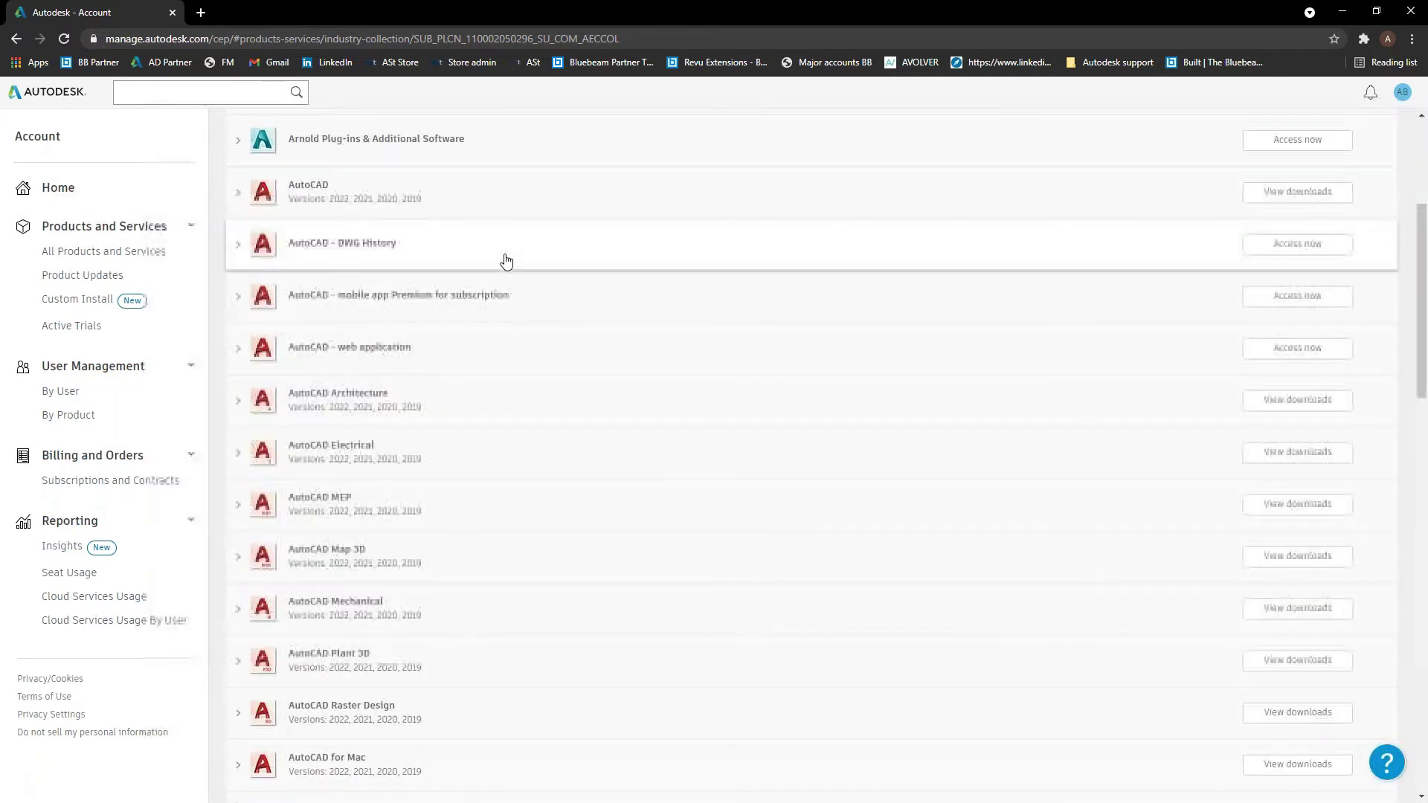
scroll(411, 405, down, 4)
scroll(395, 427, down, 5)
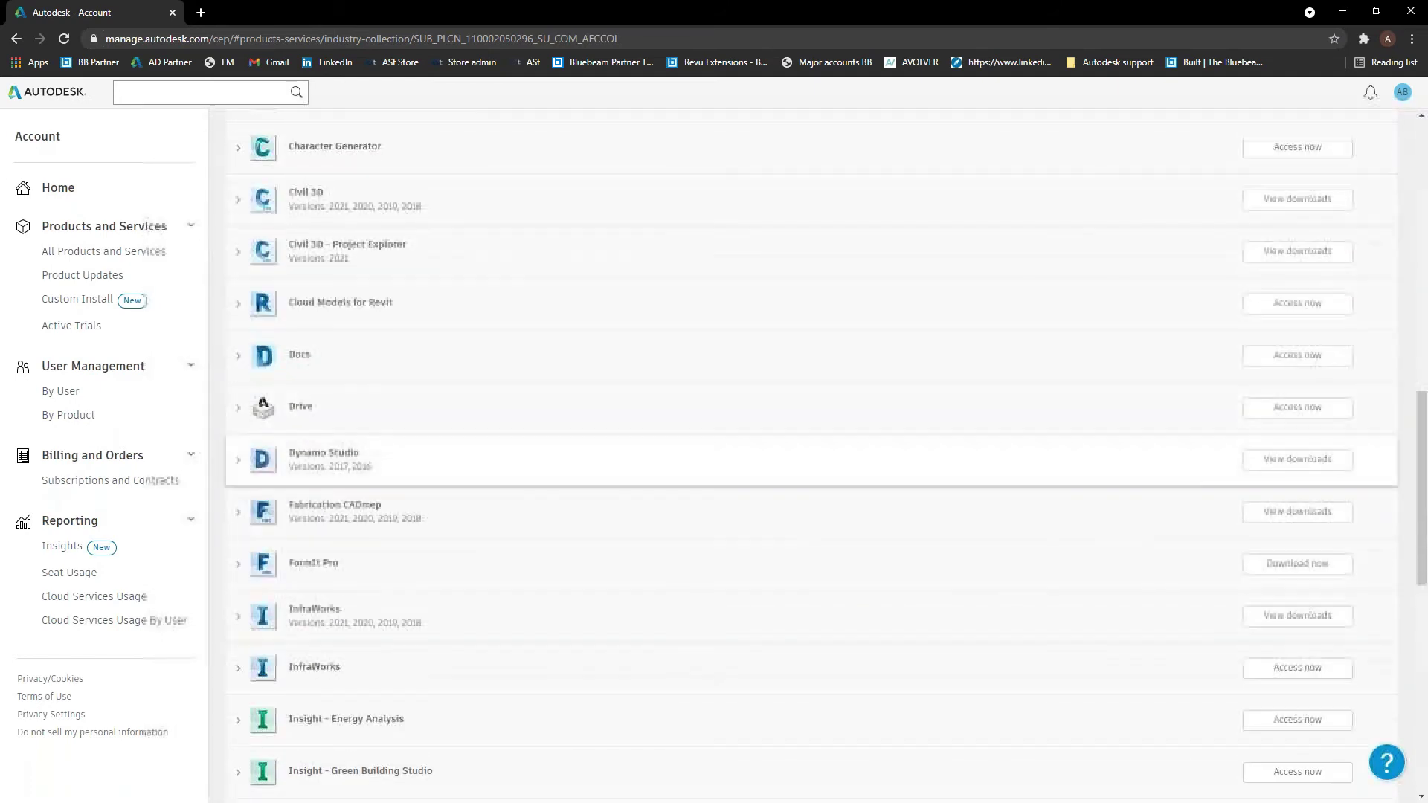
scroll(309, 382, up, 10)
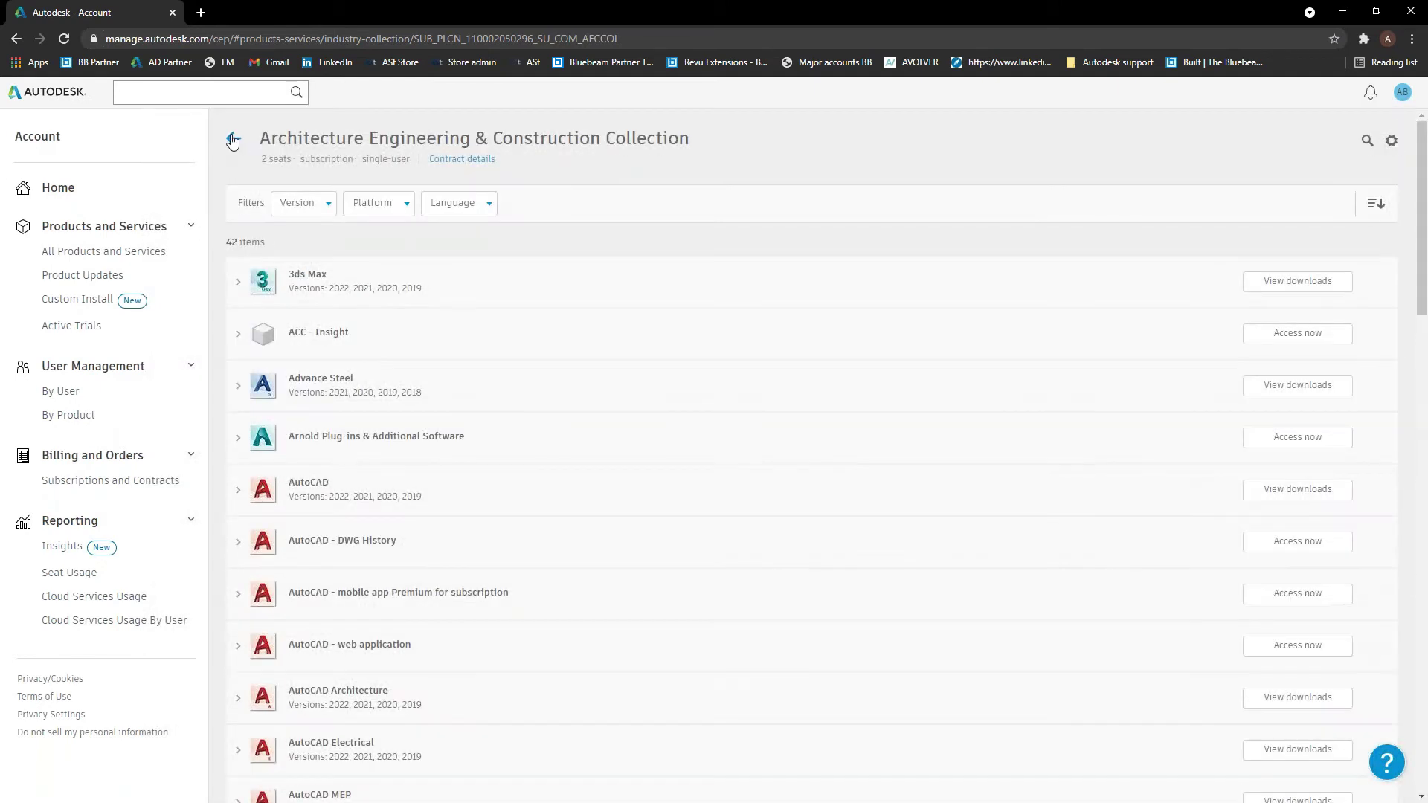
click(233, 141)
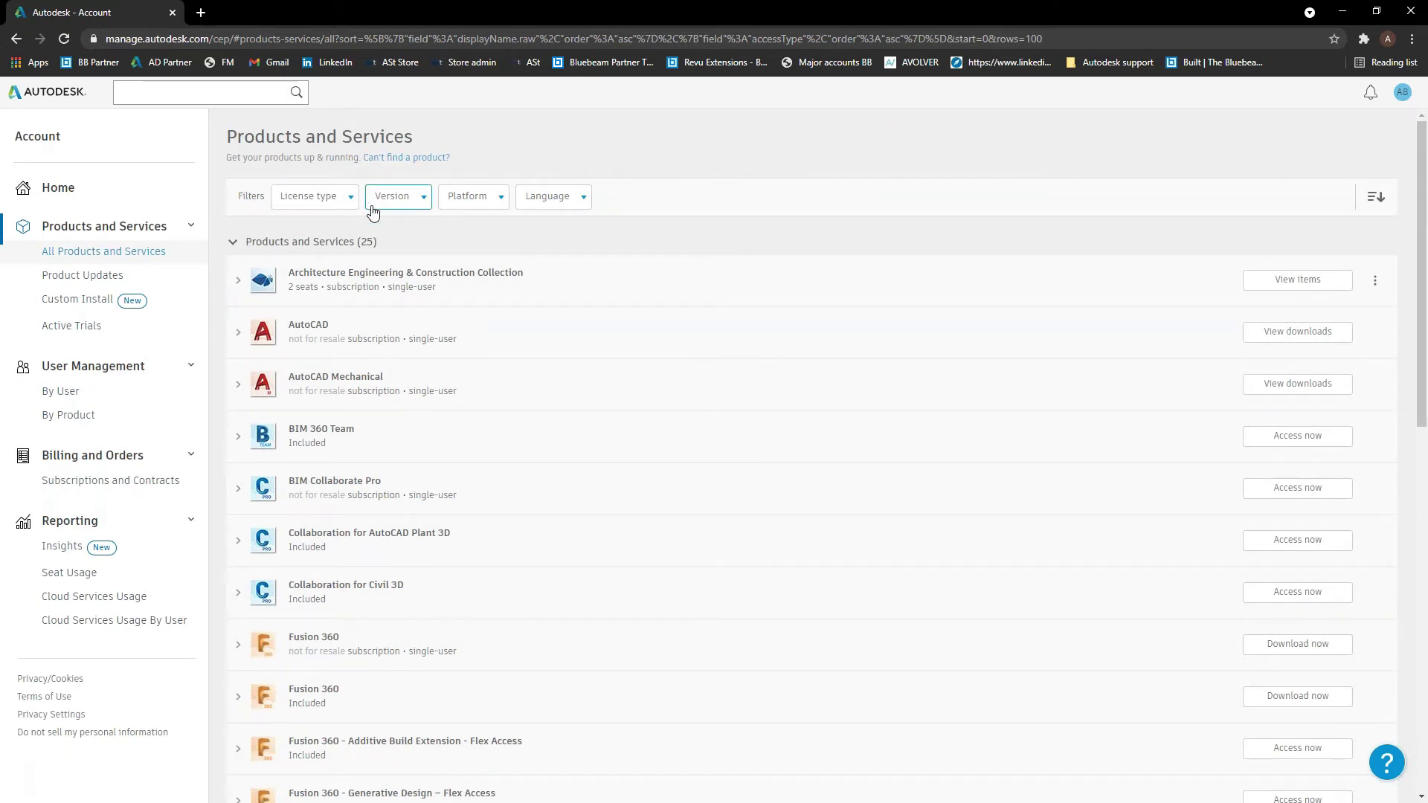
click(345, 198)
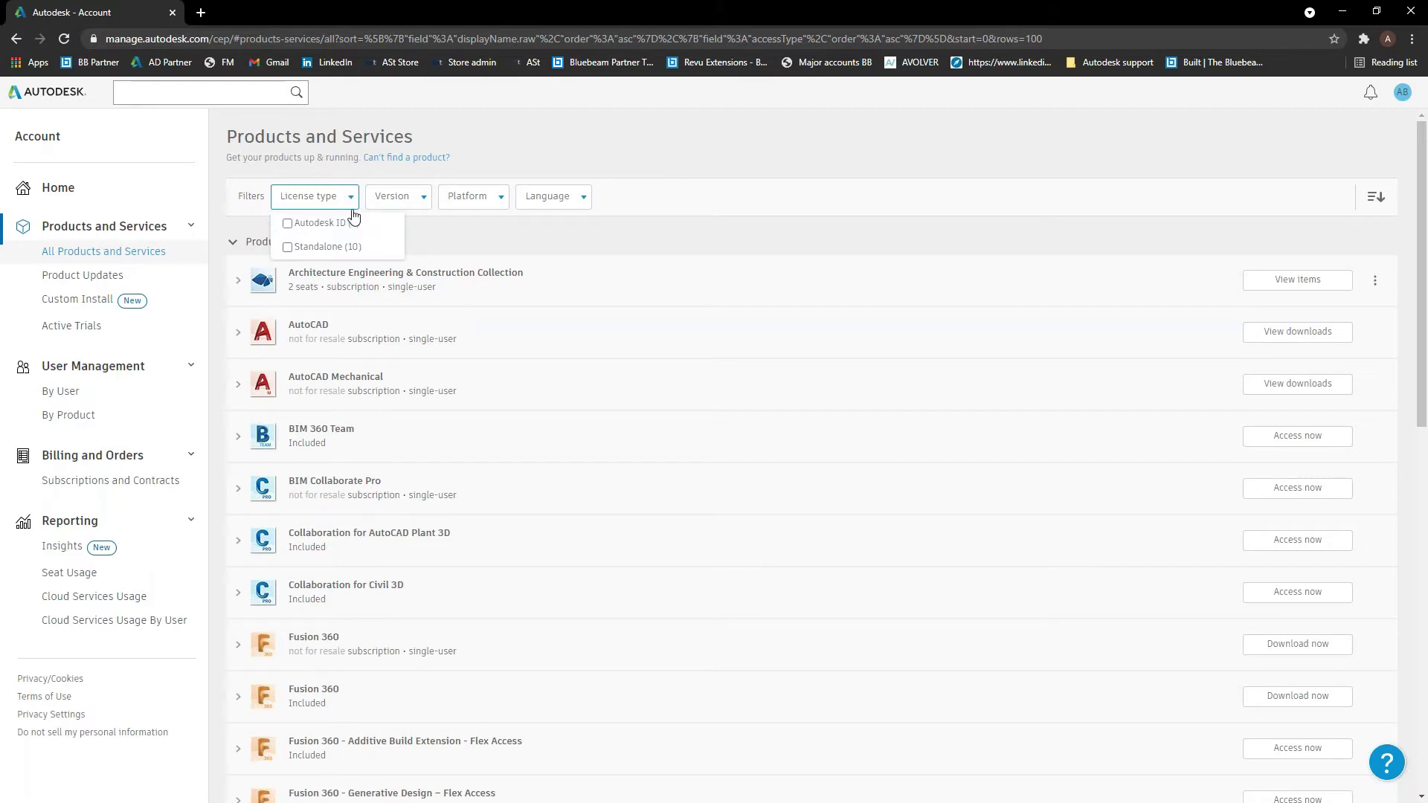
click(413, 197)
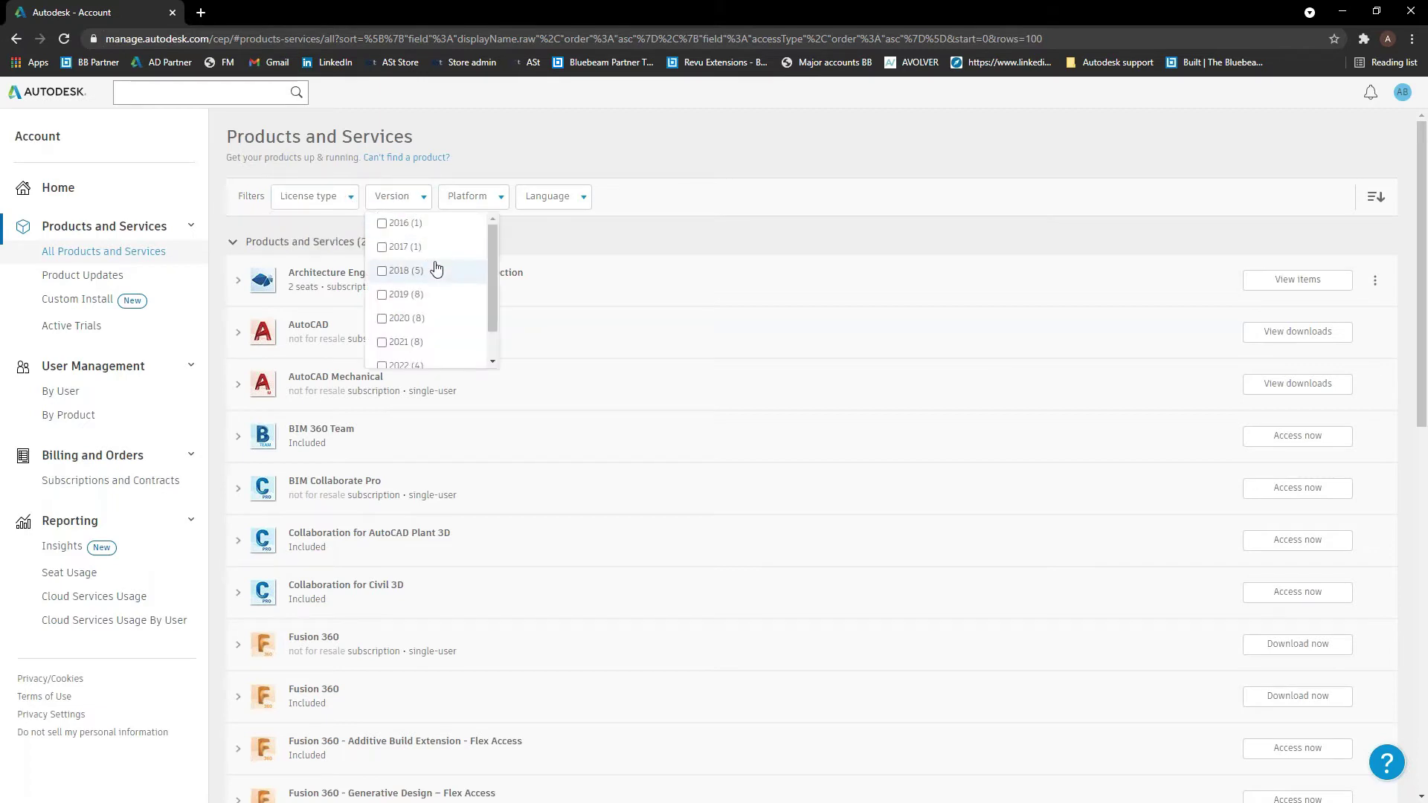
scroll(438, 283, down, 2)
click(475, 198)
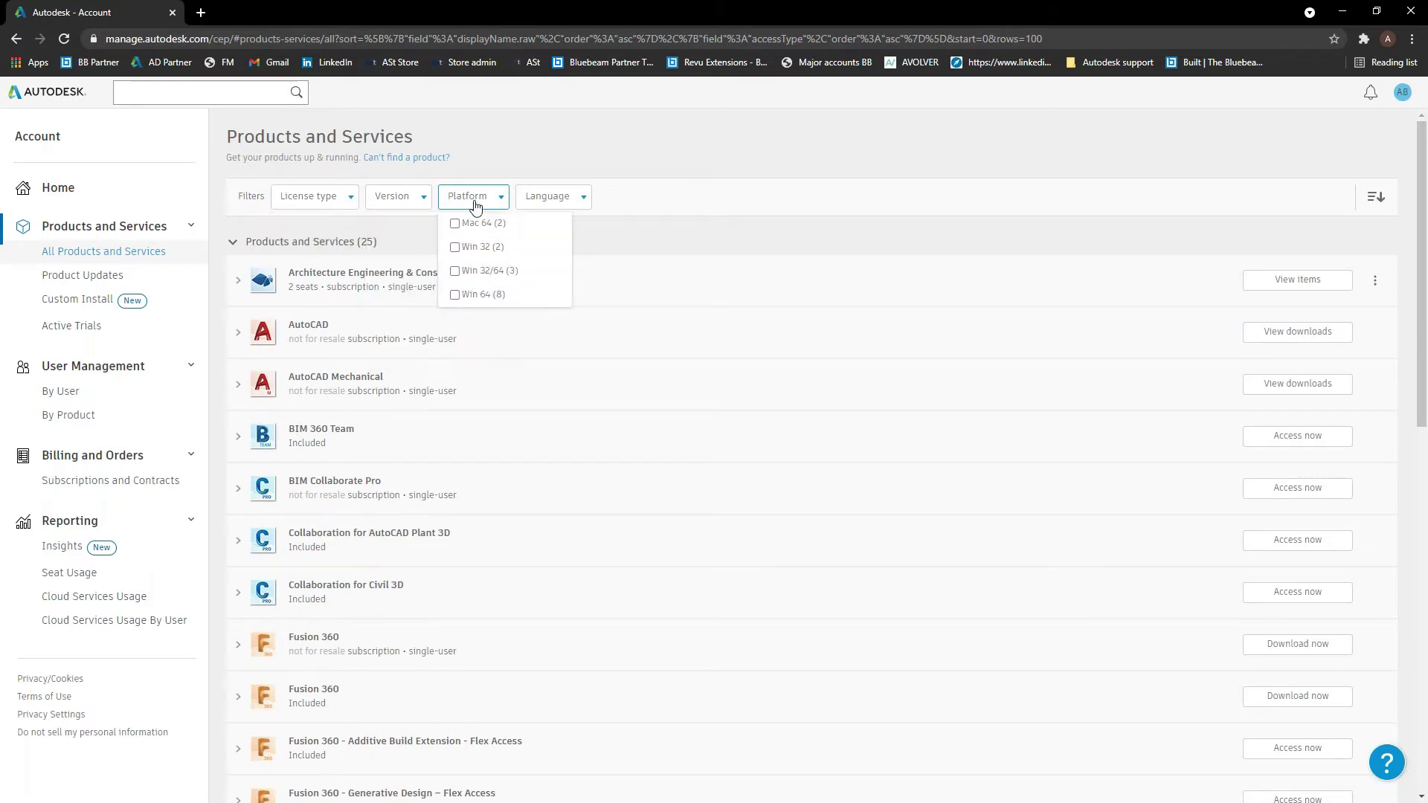
click(583, 198)
scroll(612, 268, down, 6)
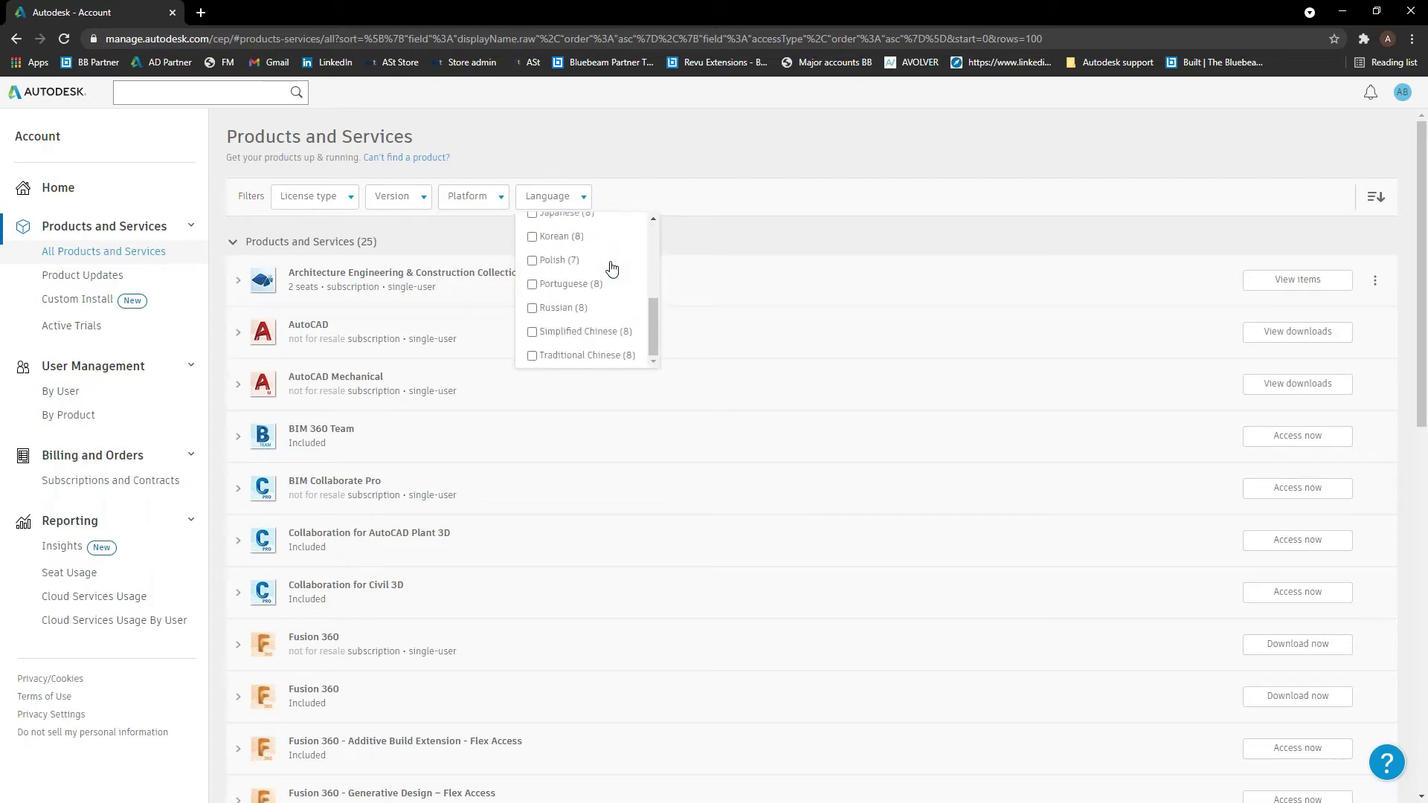
click(759, 166)
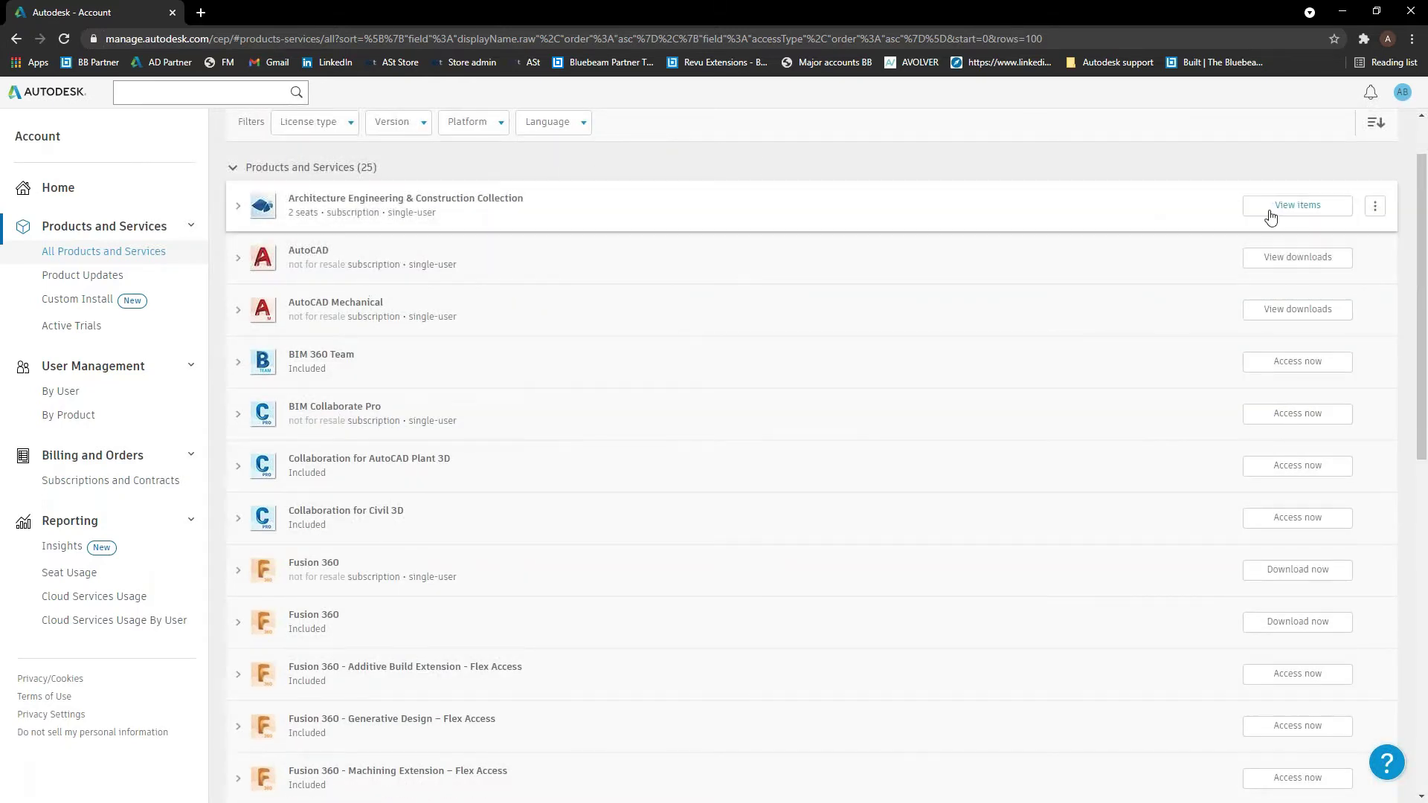
click(1274, 216)
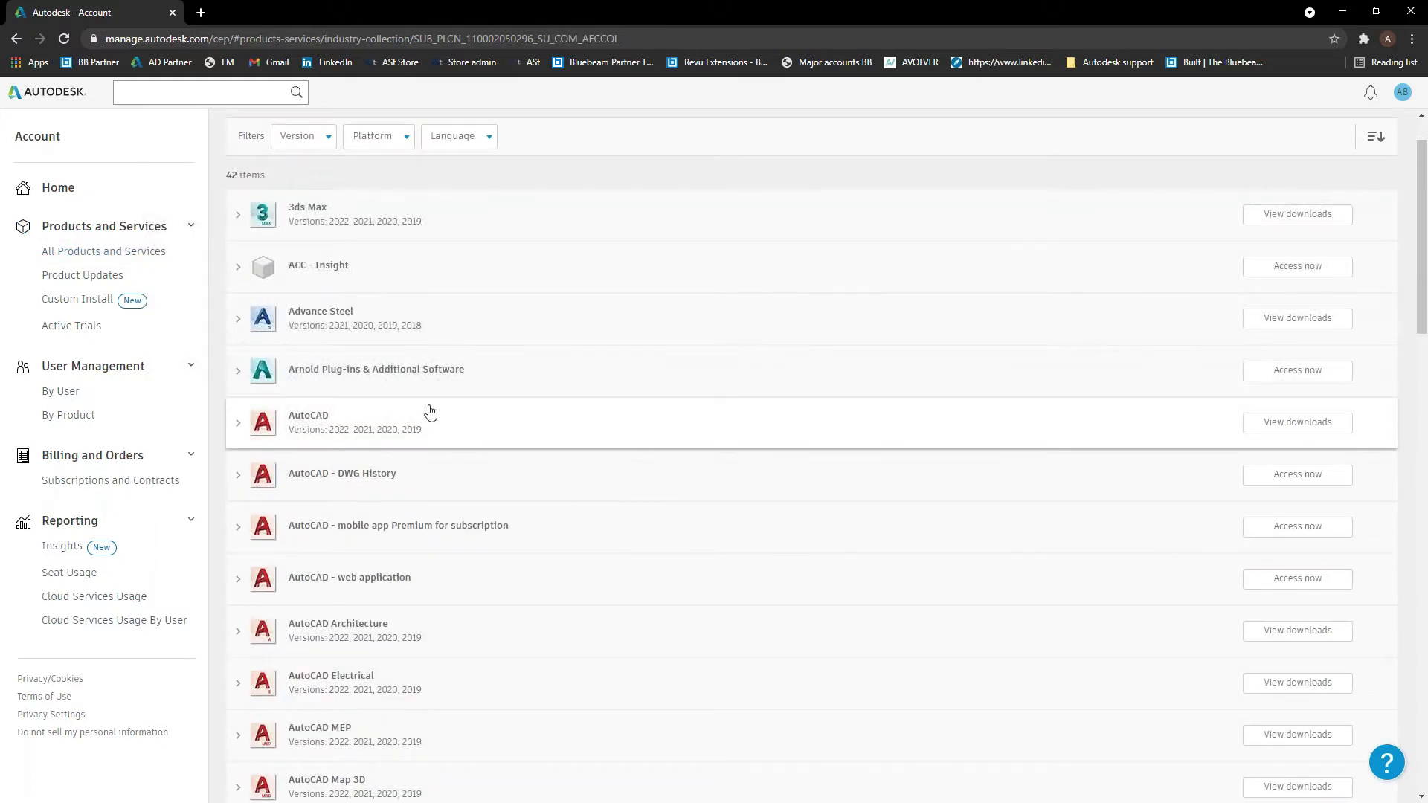
click(1324, 424)
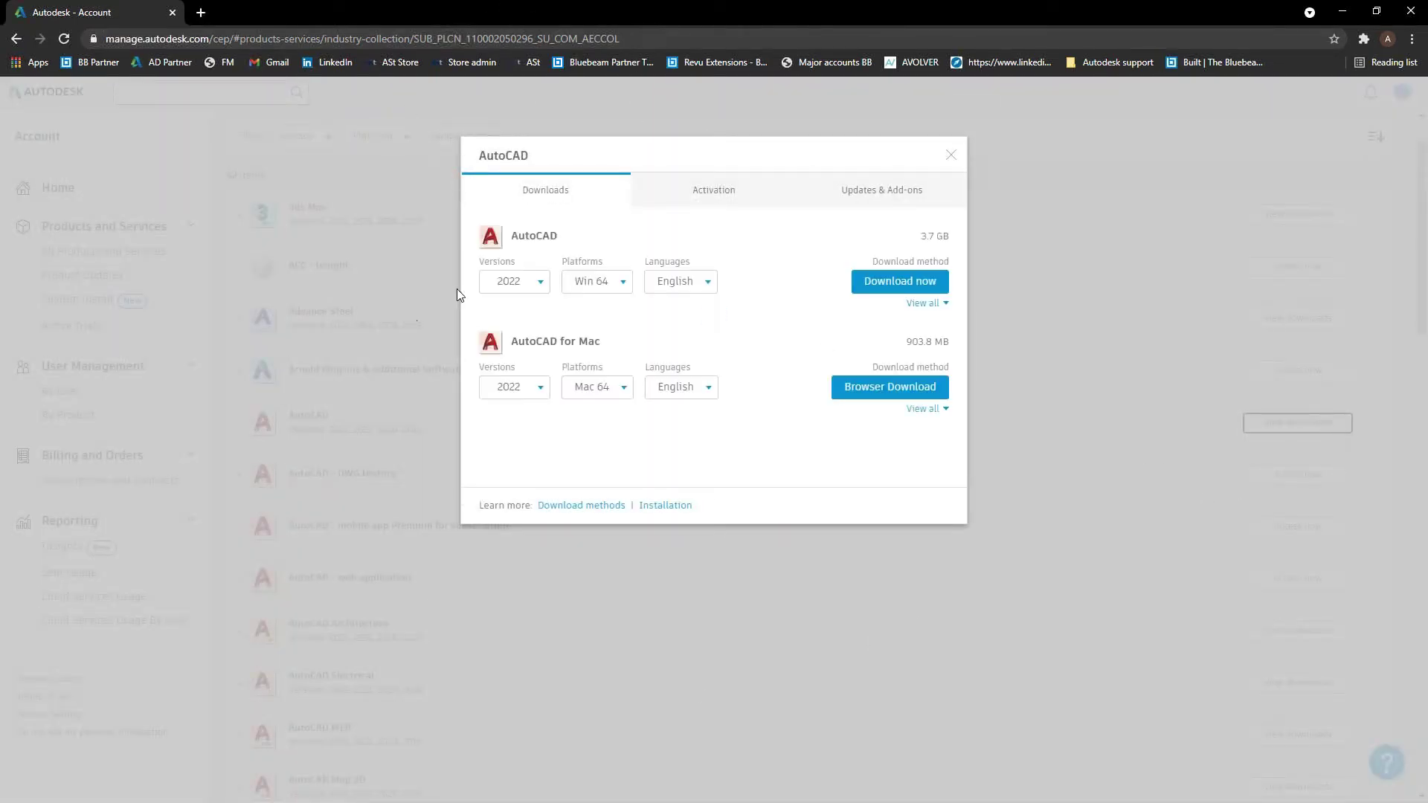
Keep AutoCAD 2022, Win 64 and English download options, then view the Activation tab
click(525, 283)
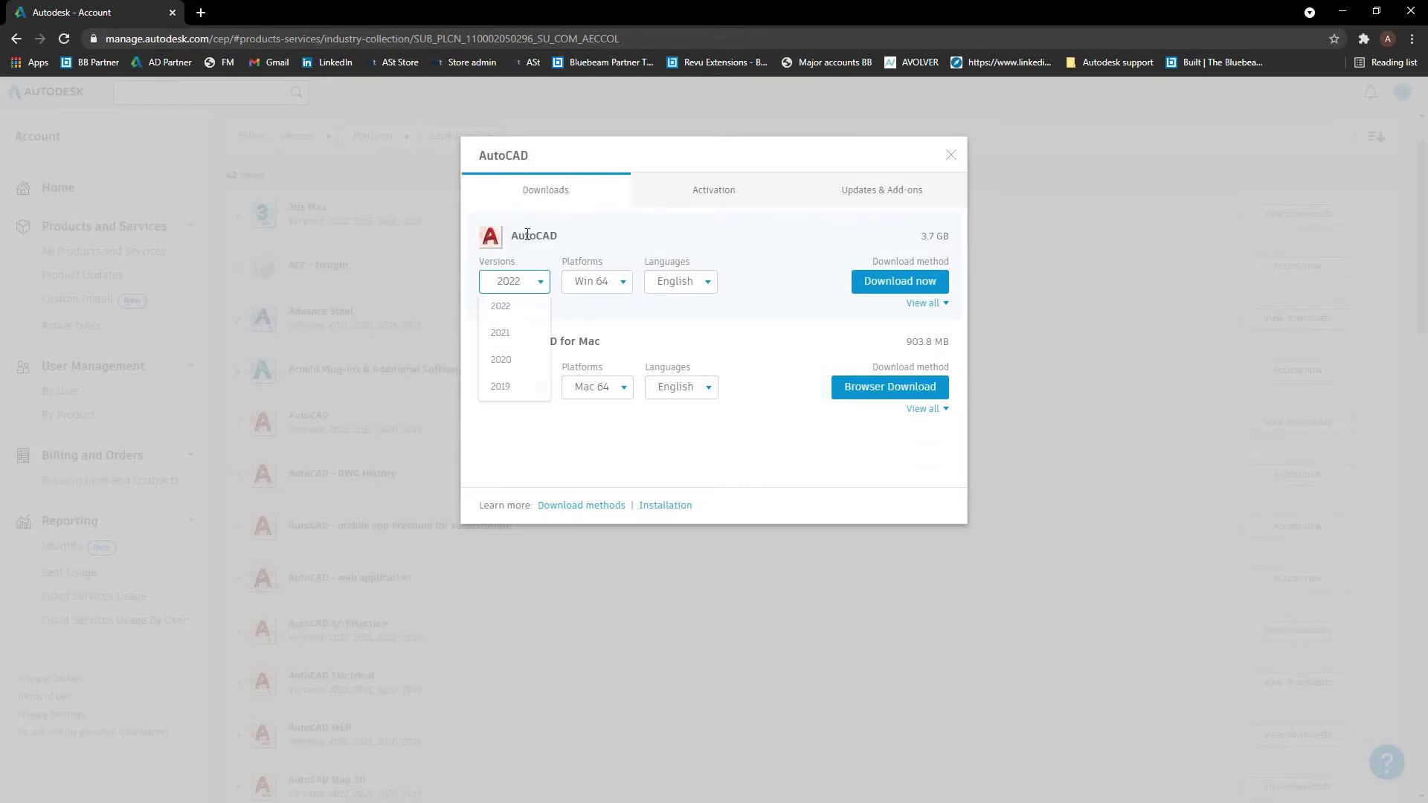
click(526, 289)
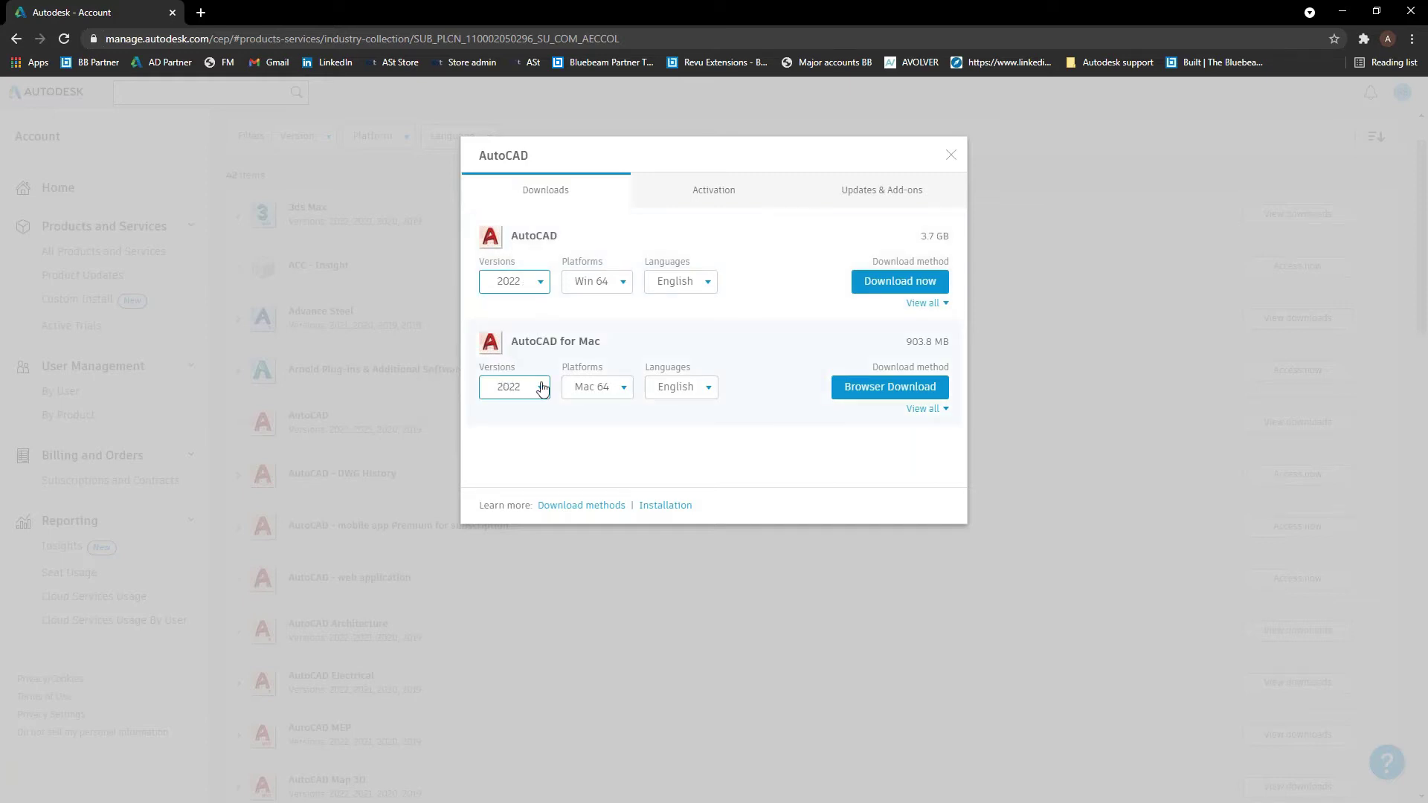
click(614, 282)
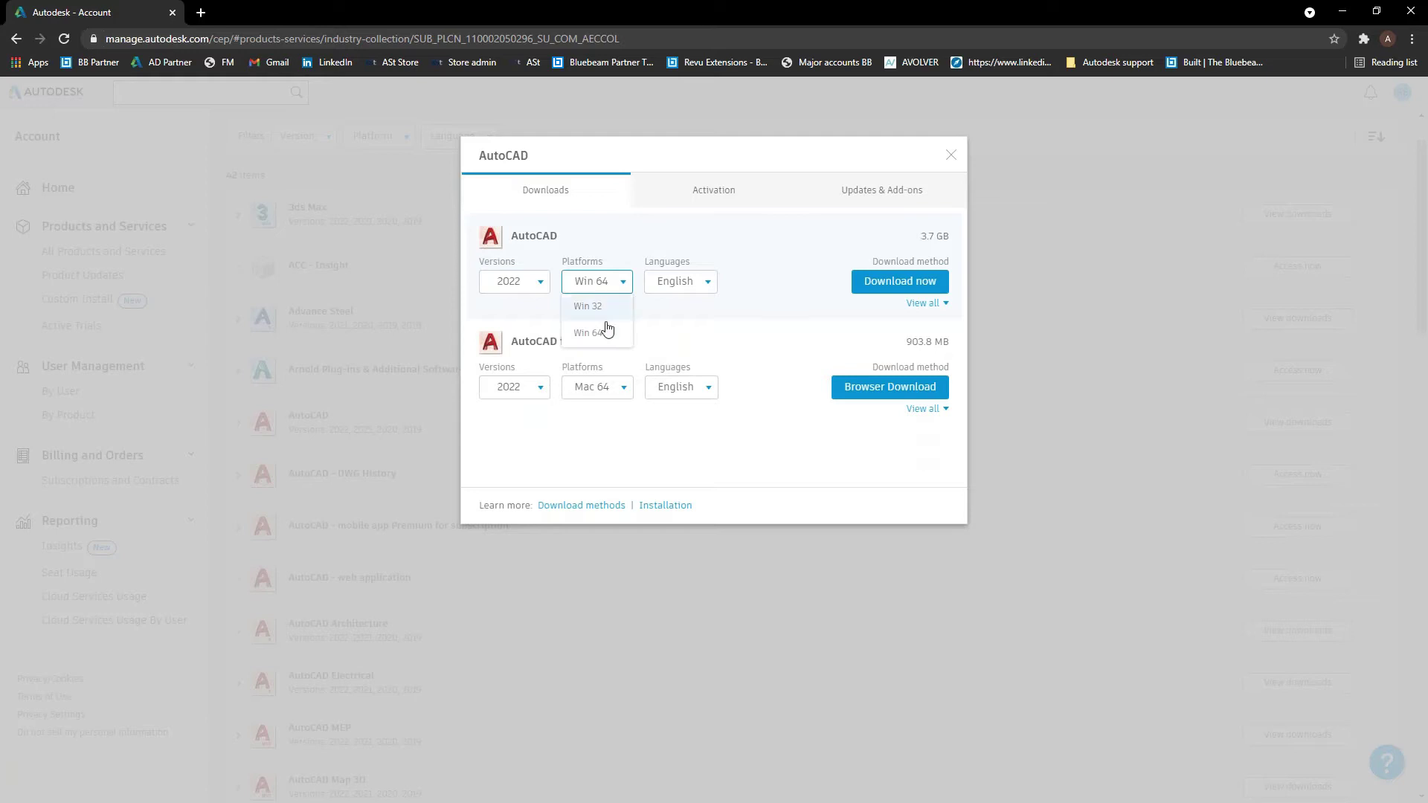
click(616, 283)
click(658, 283)
click(692, 282)
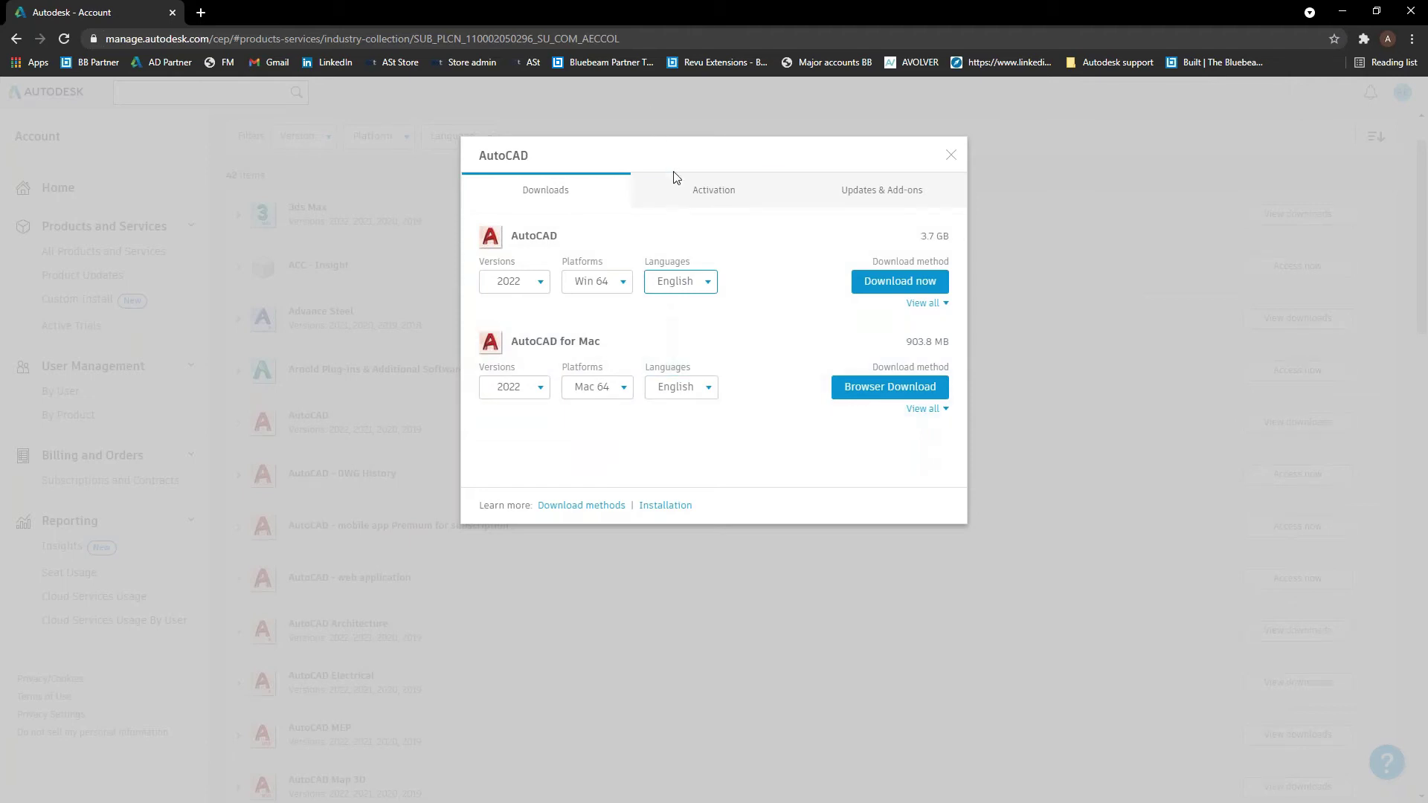
click(928, 304)
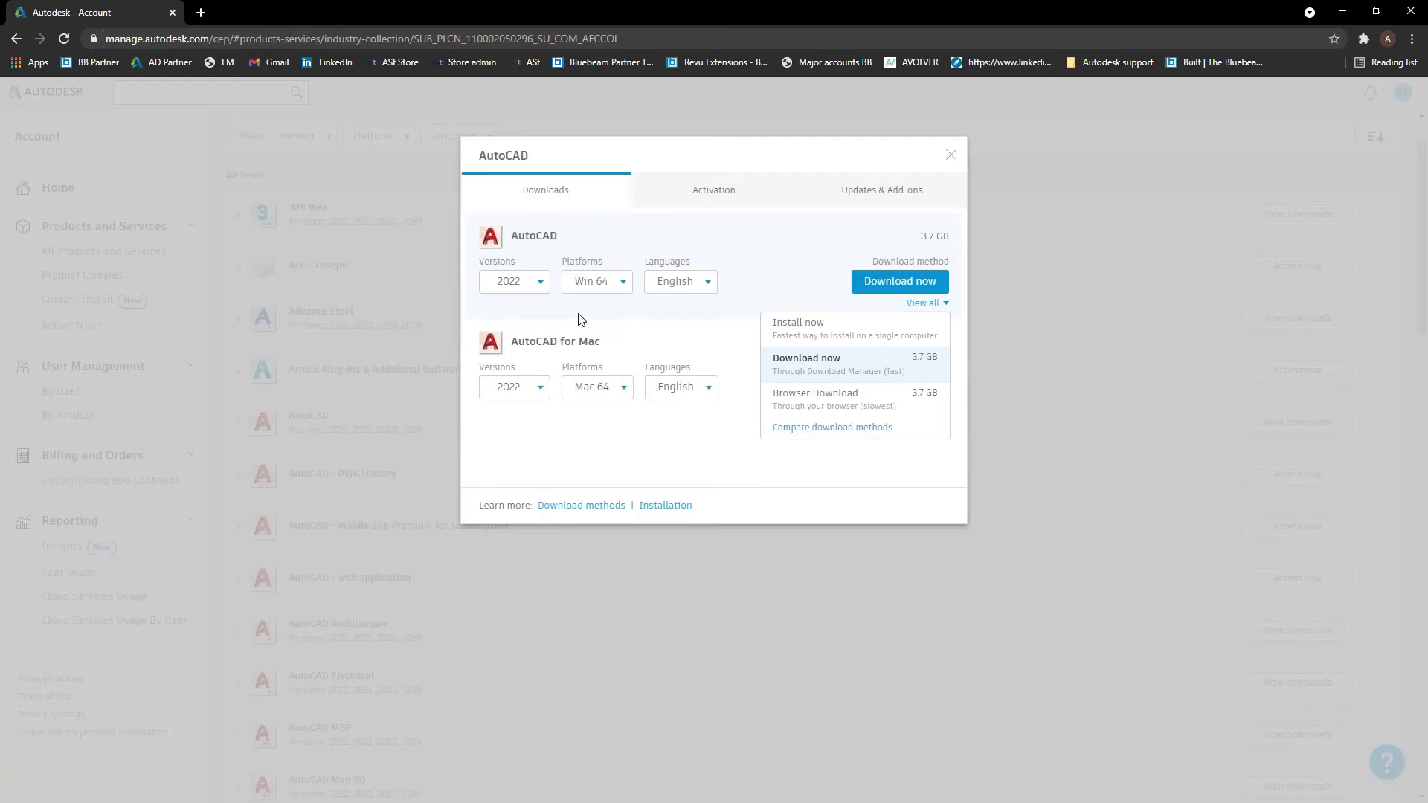
click(715, 190)
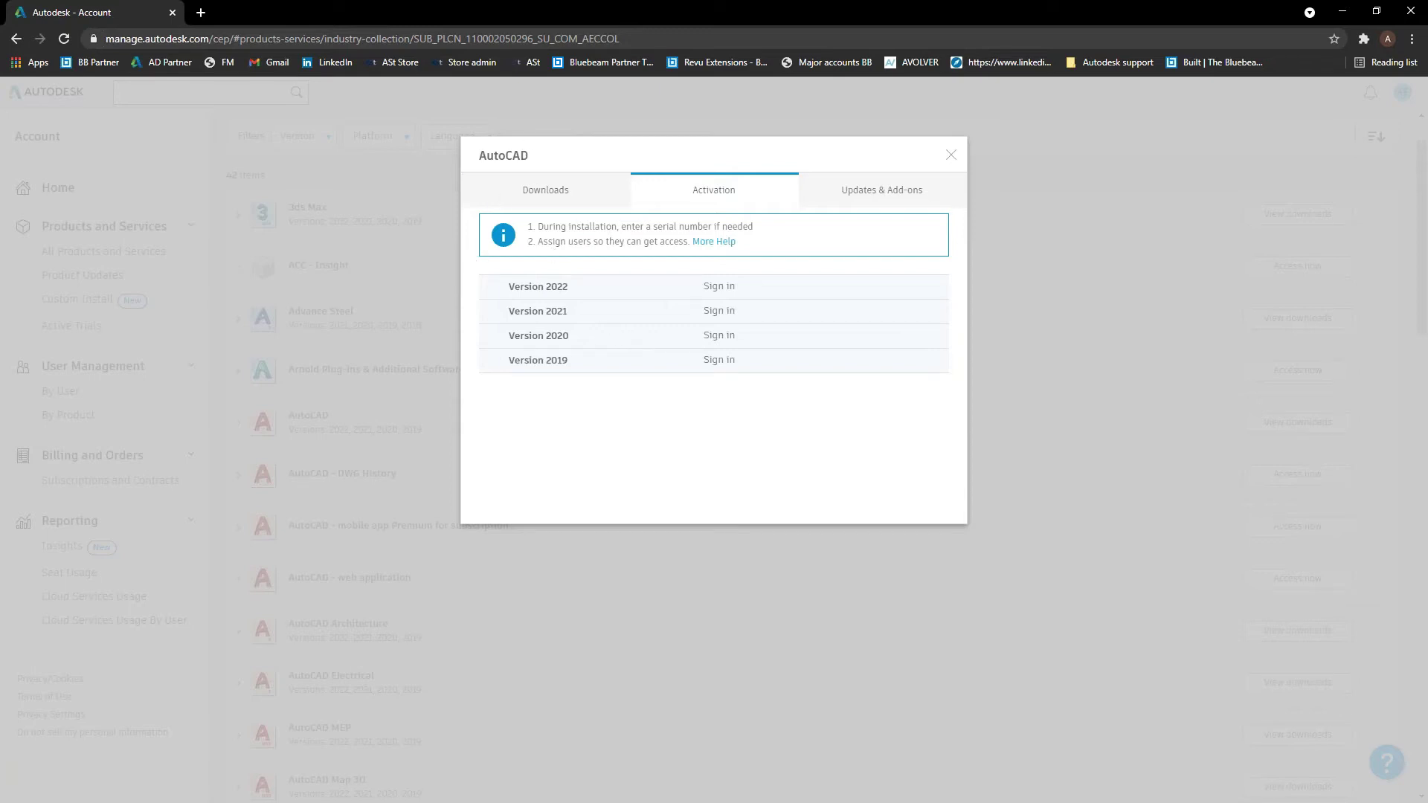
Review the Version 2022 activation row, then switch to AutoCAD's Updates & Add-ons list
drag(574, 289, 507, 287)
click(627, 362)
click(876, 191)
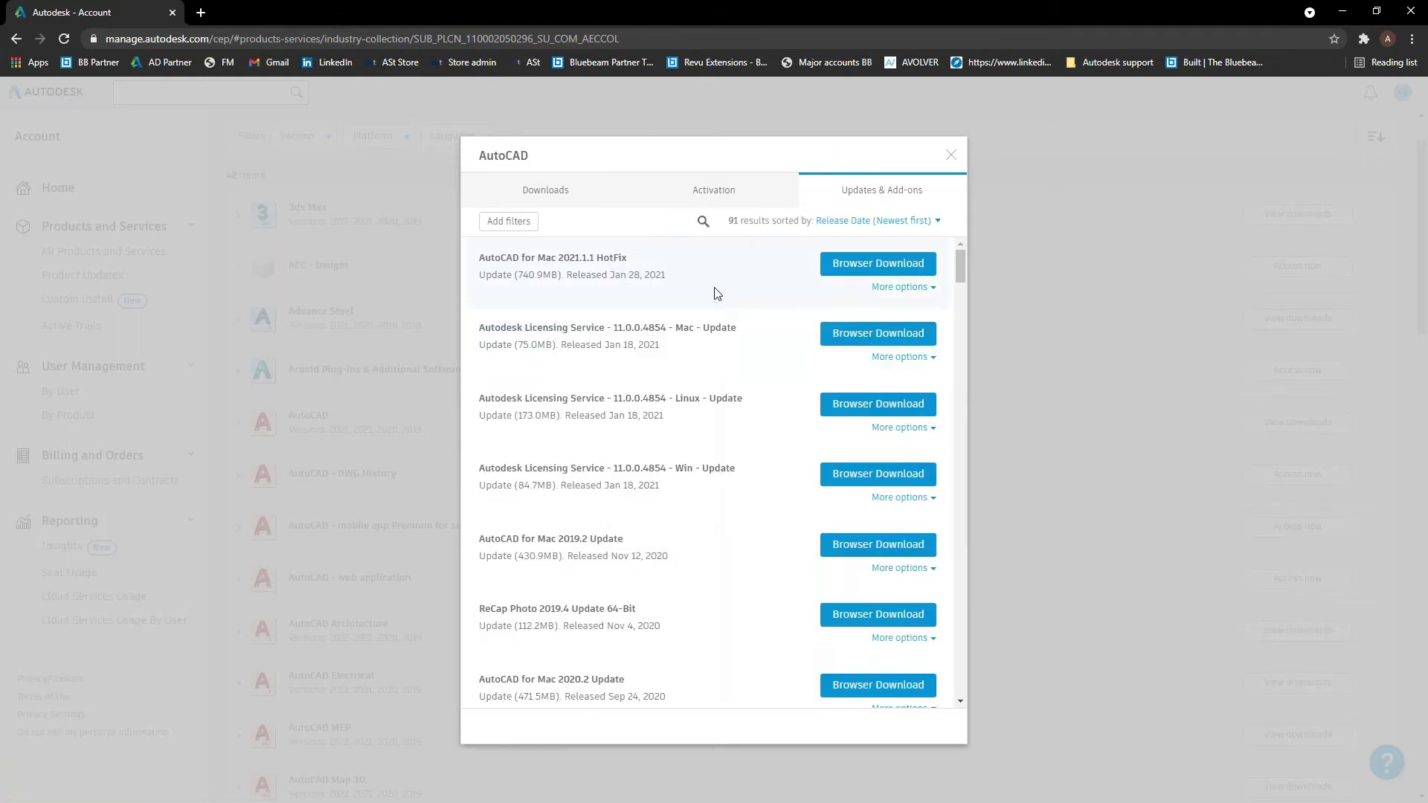
Scroll through AutoCAD's 91 updates, then go back to the Downloads tab
scroll(806, 456, down, 10)
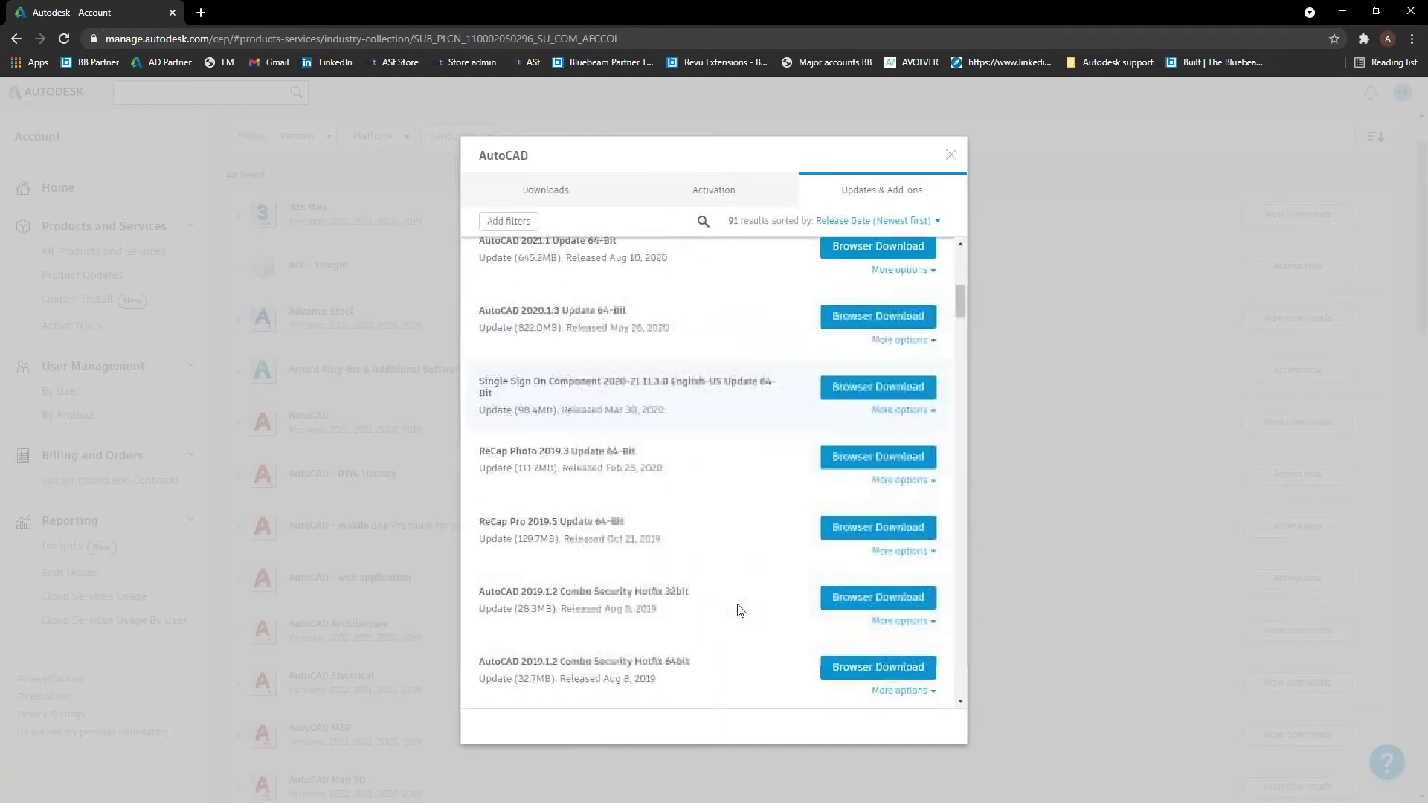
scroll(740, 610, down, 1)
scroll(784, 622, down, 3)
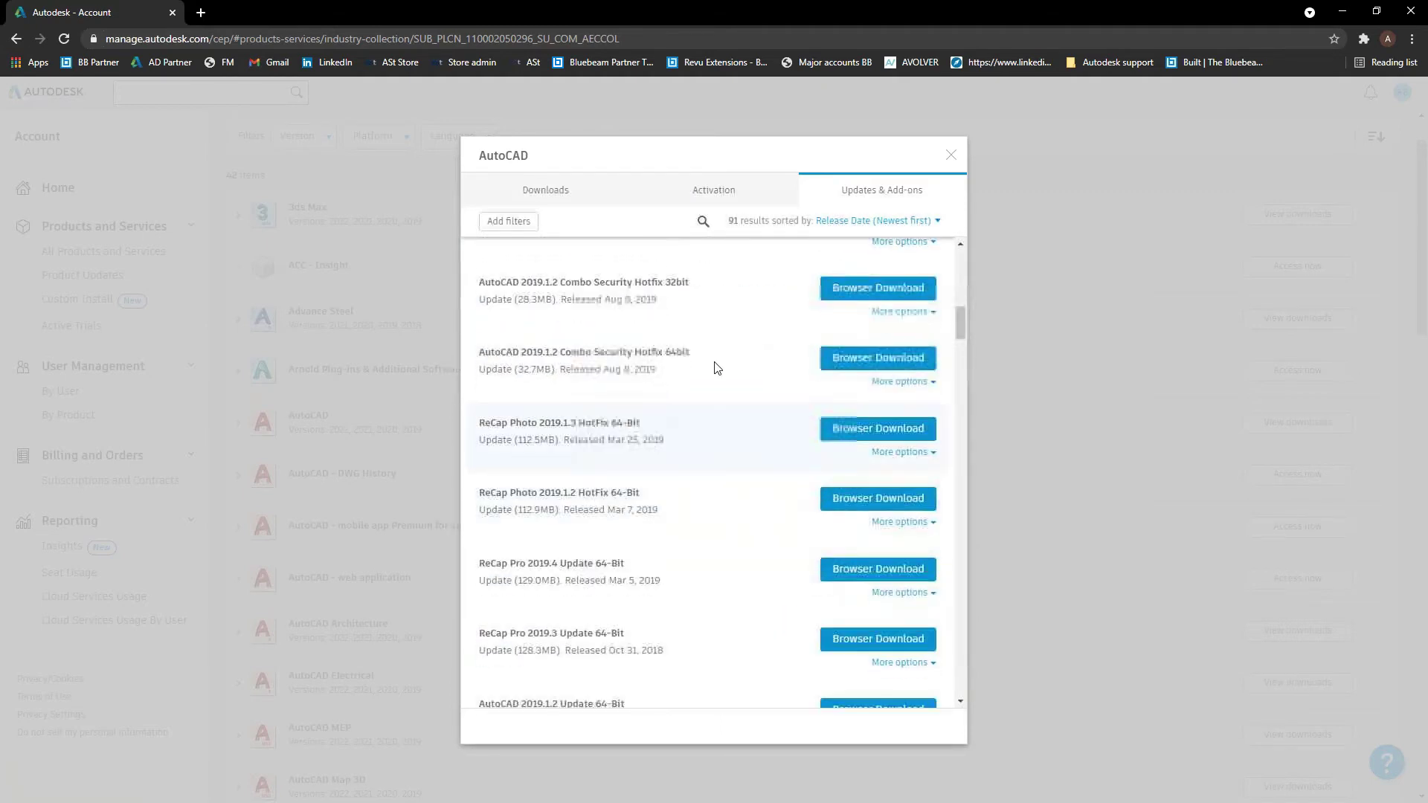
scroll(729, 422, down, 2)
scroll(731, 407, up, 5)
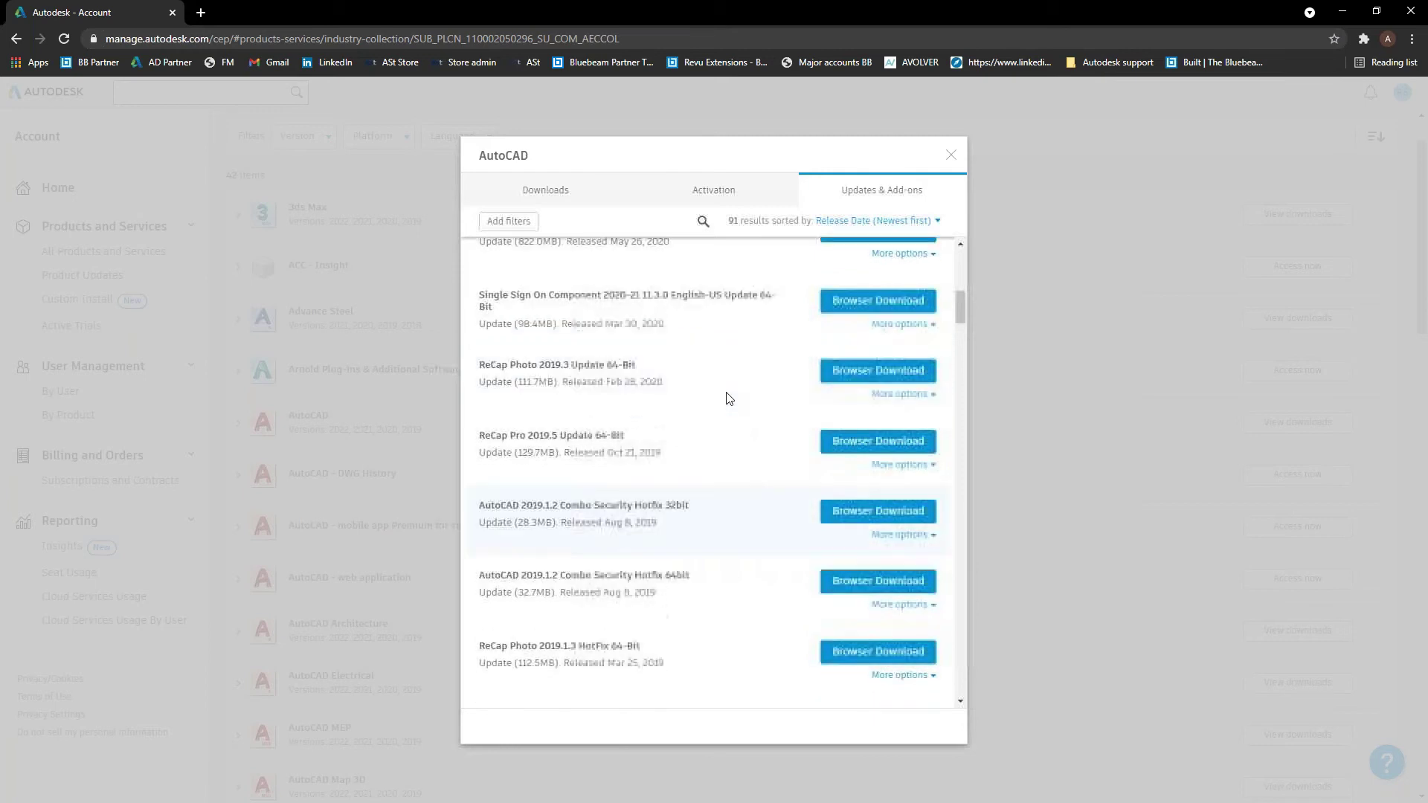
scroll(729, 398, up, 10)
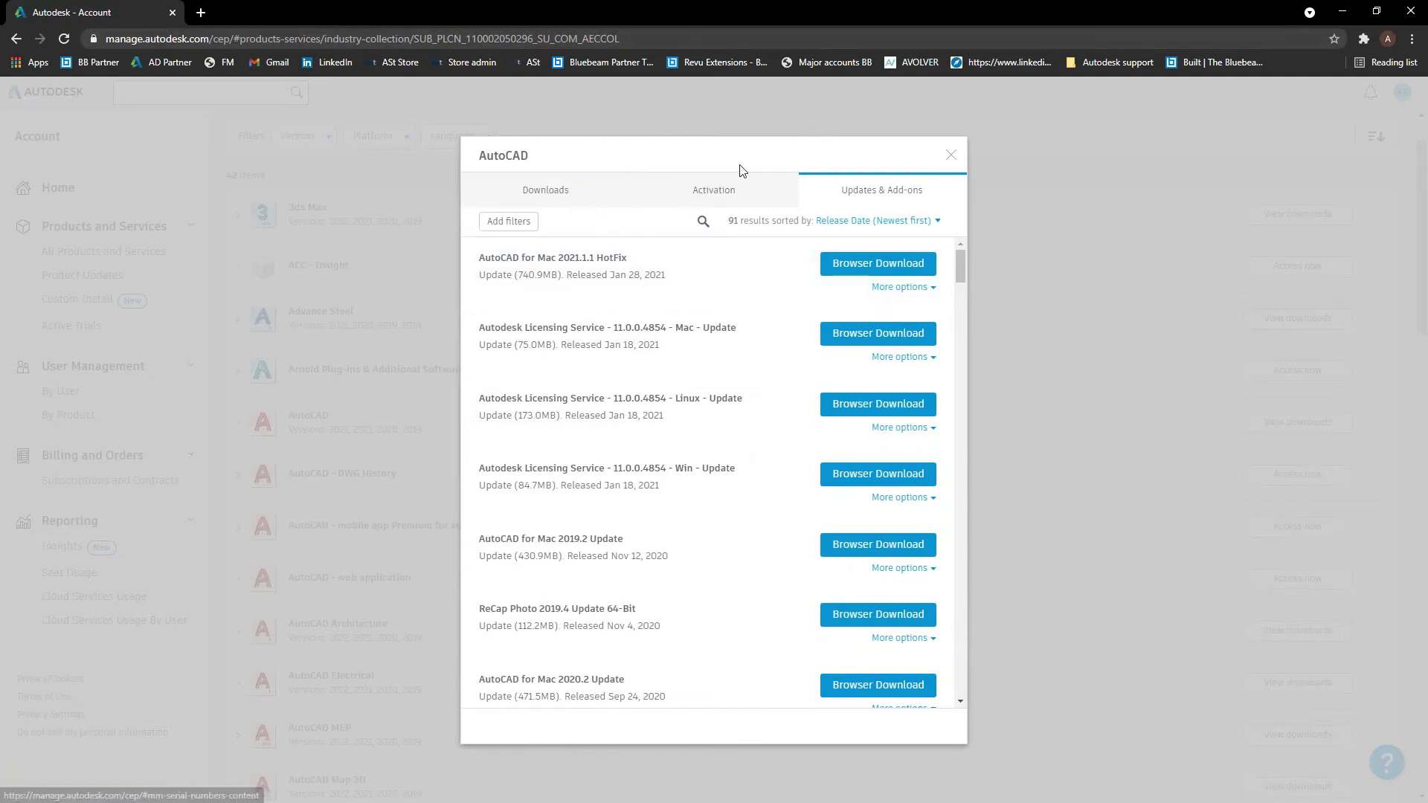
click(520, 194)
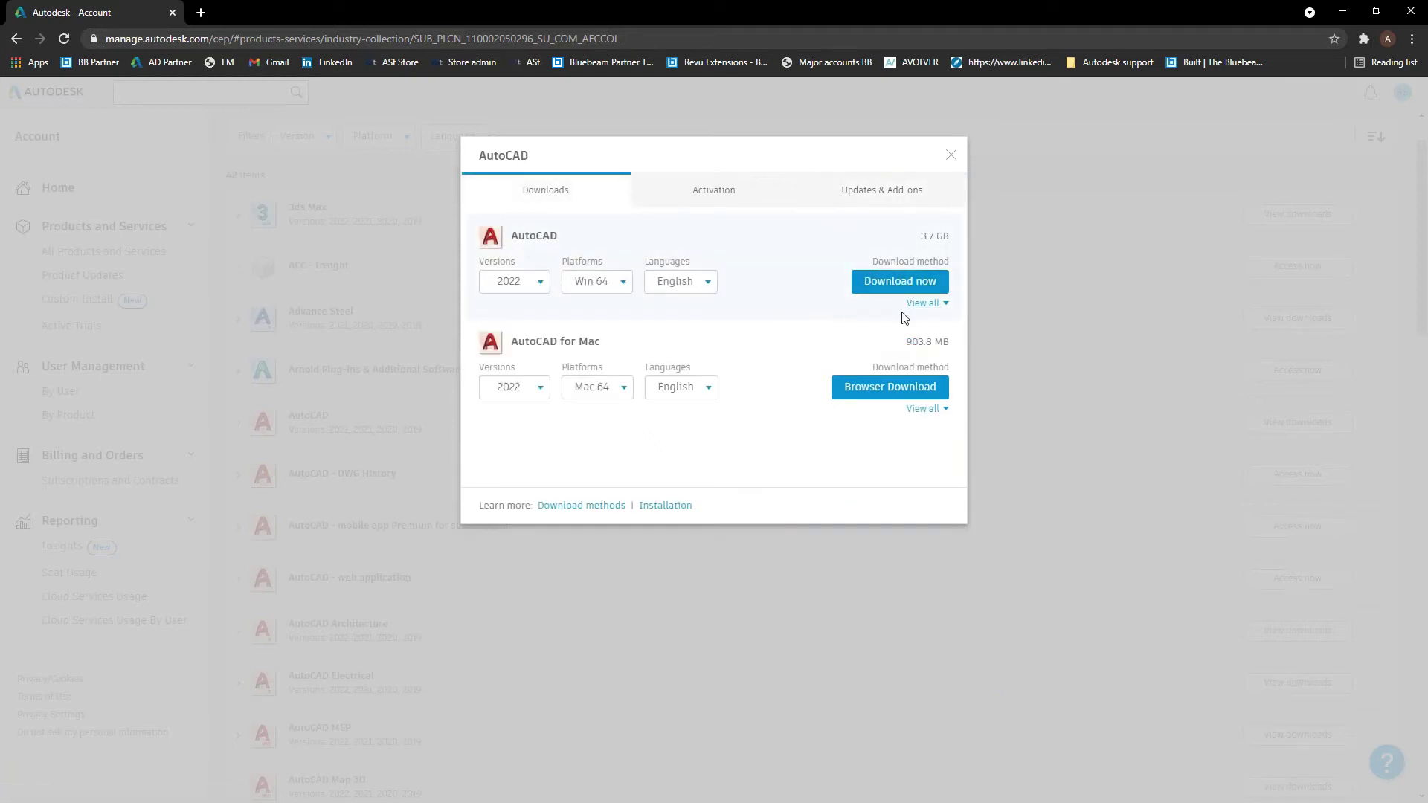
Start a Browser Download of the AutoCAD 2022 Win 64 English installer
click(922, 305)
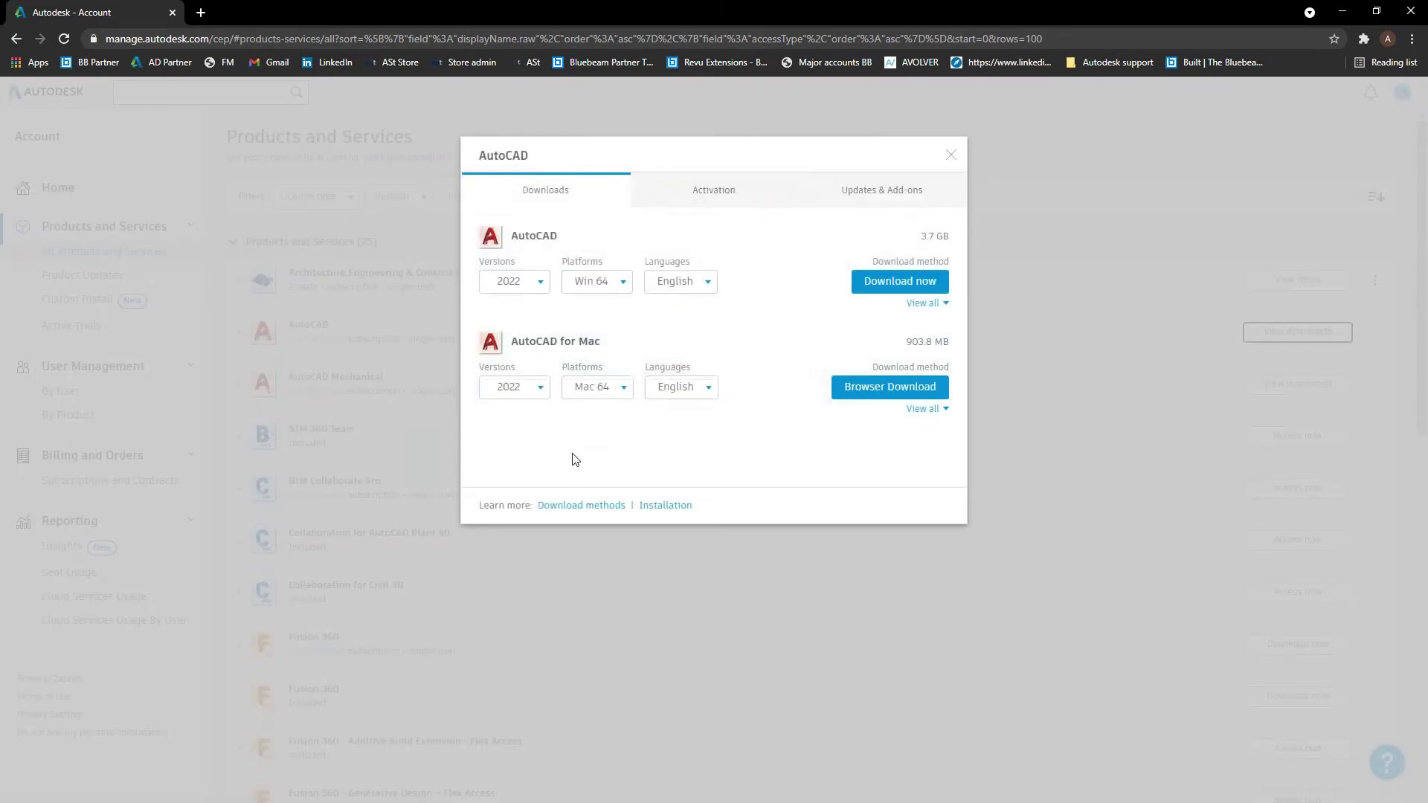
click(929, 309)
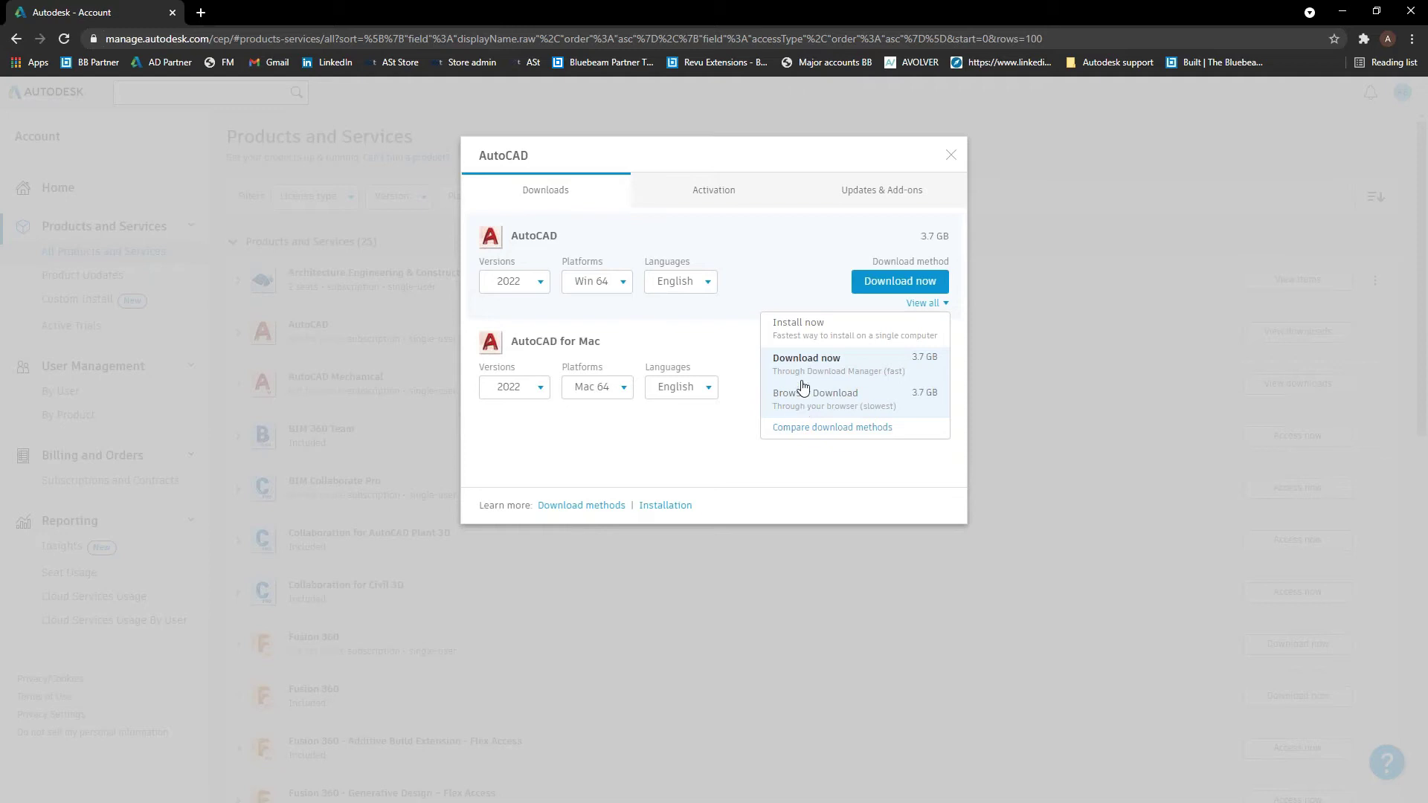
click(816, 409)
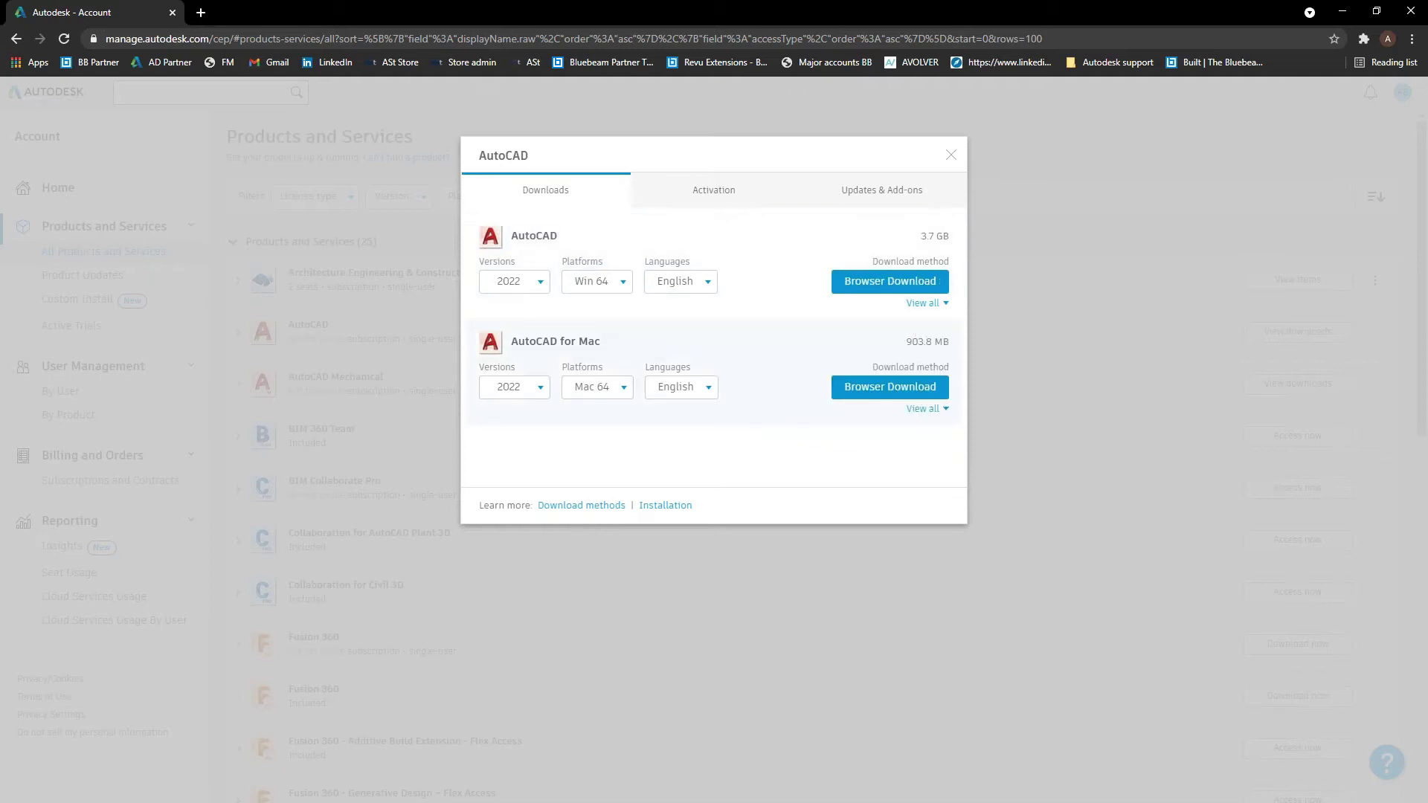
click(893, 282)
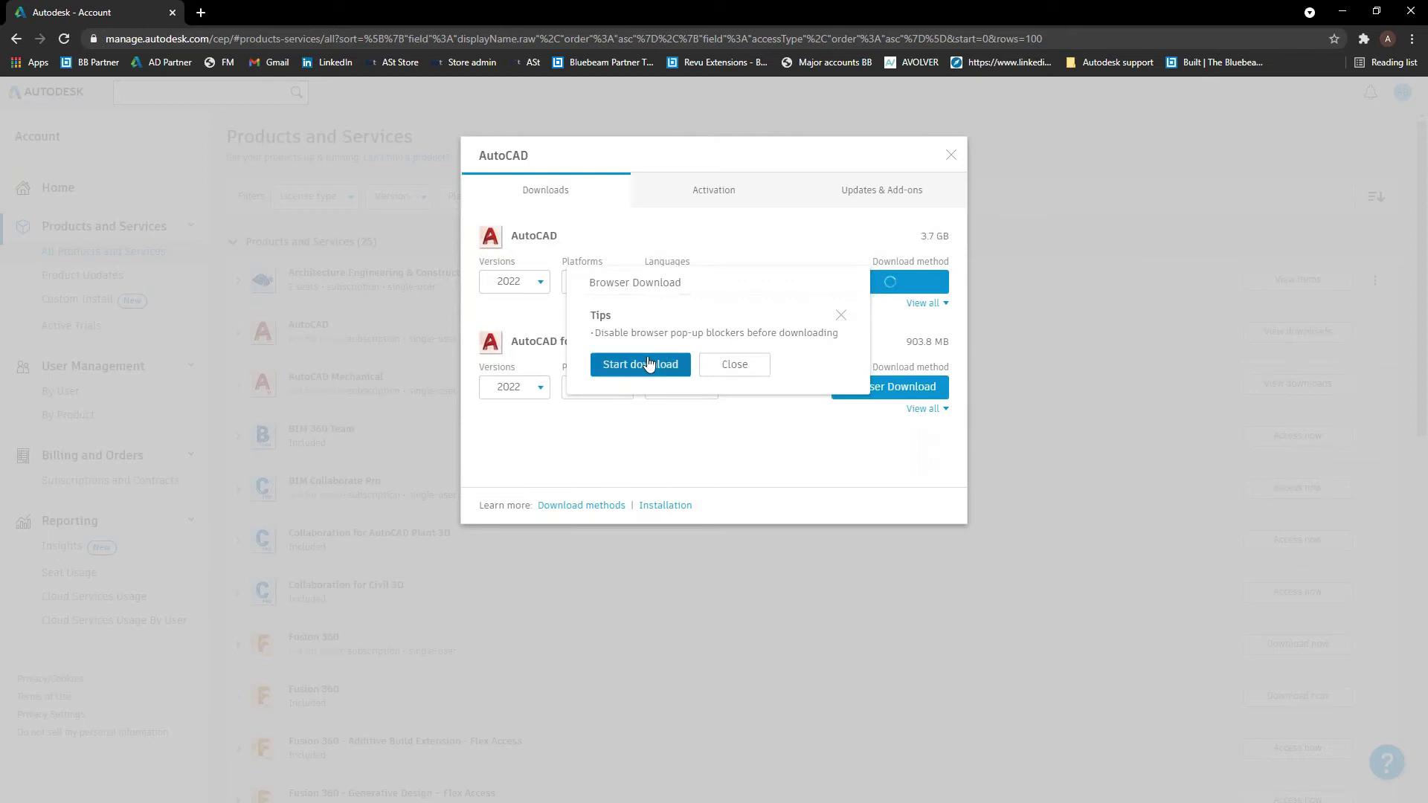
click(651, 365)
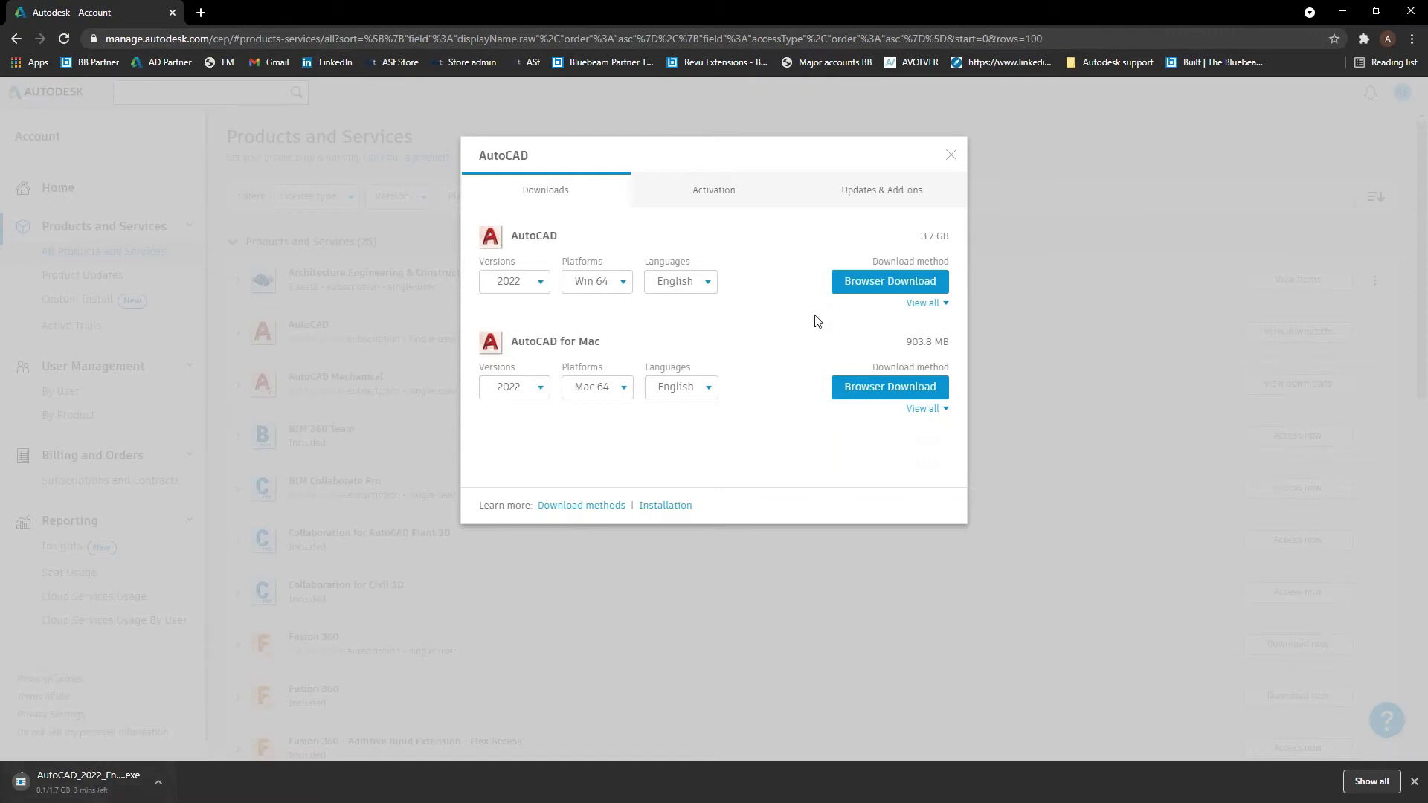
Dismiss the browser's download notifications and close the AutoCAD download window
double_click(1218, 7)
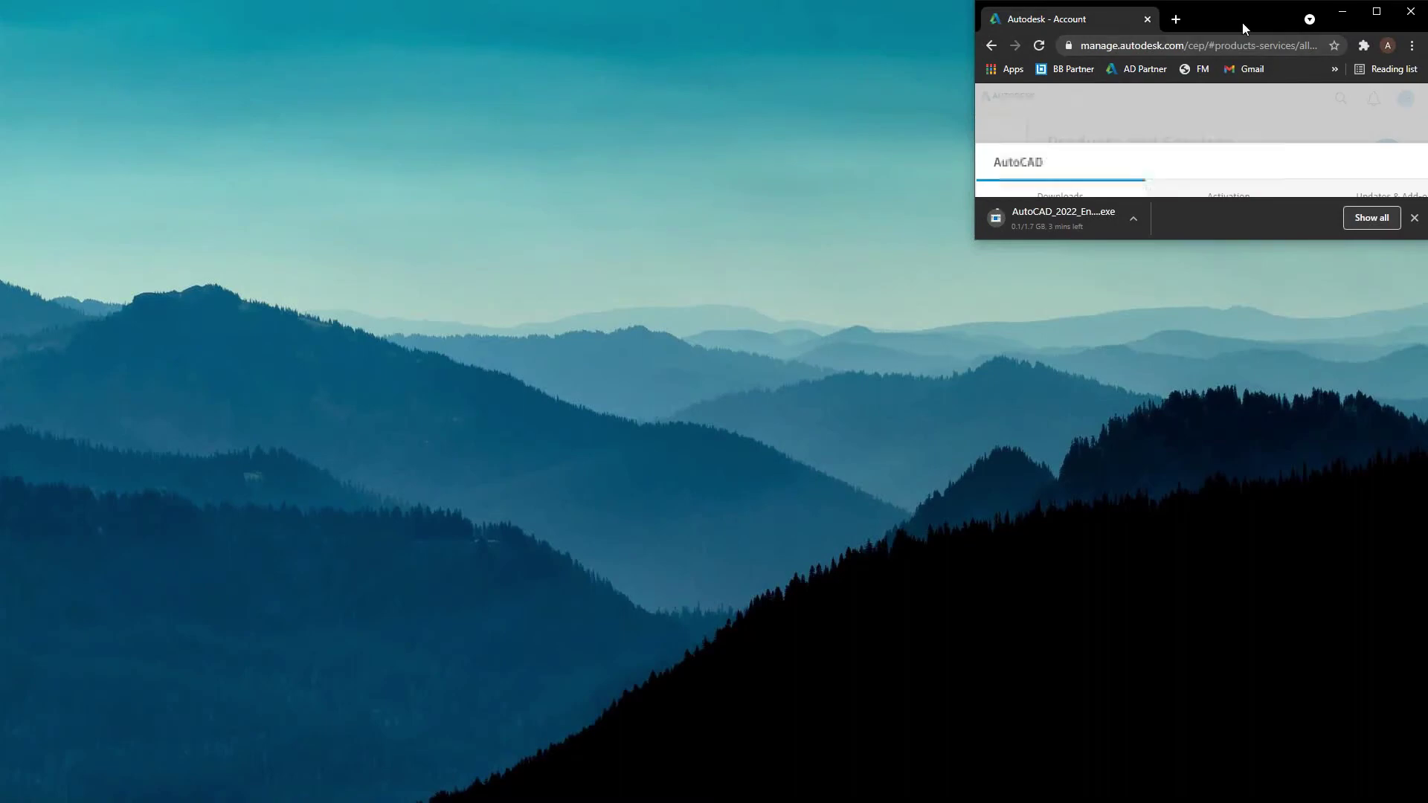
drag(1243, 22, 1160, 2)
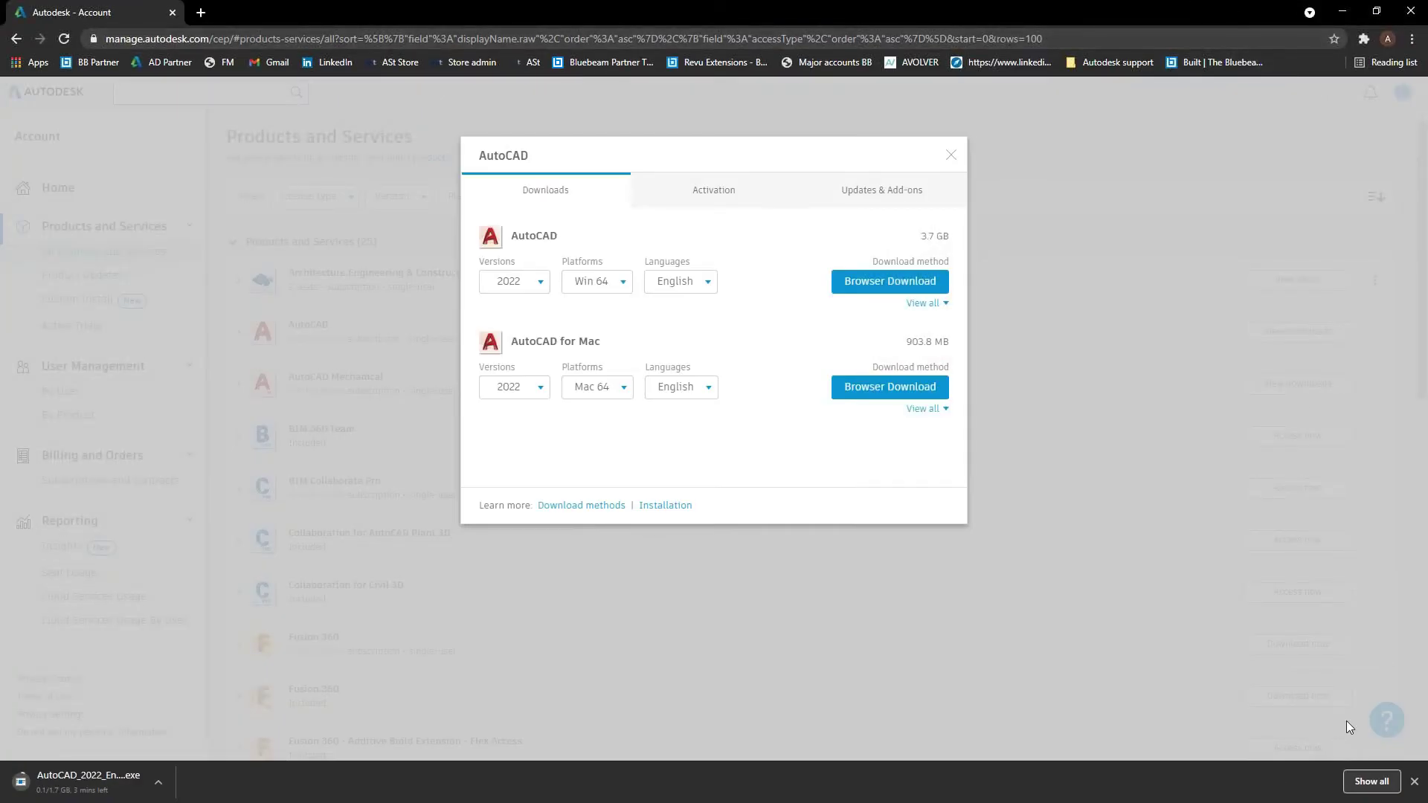
click(1414, 782)
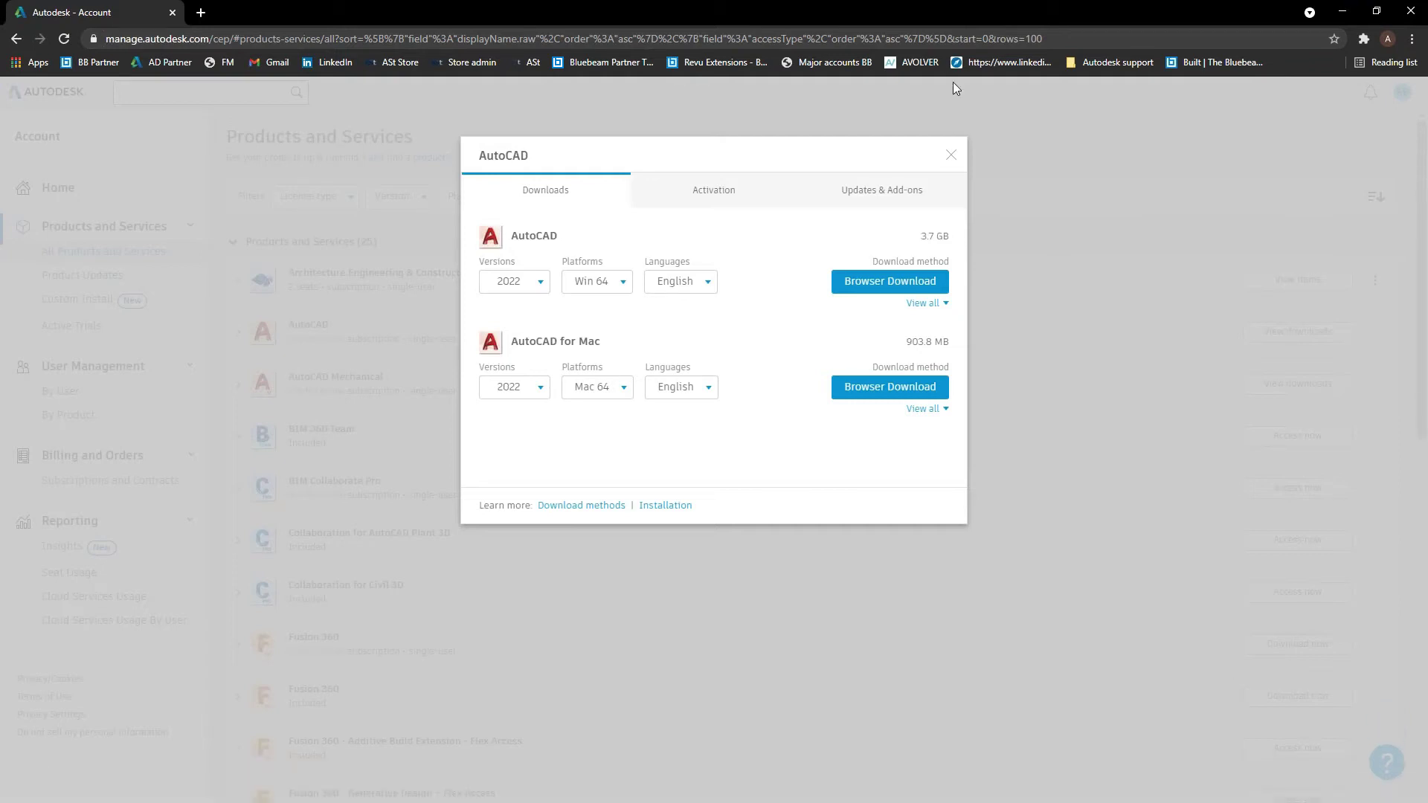
click(951, 157)
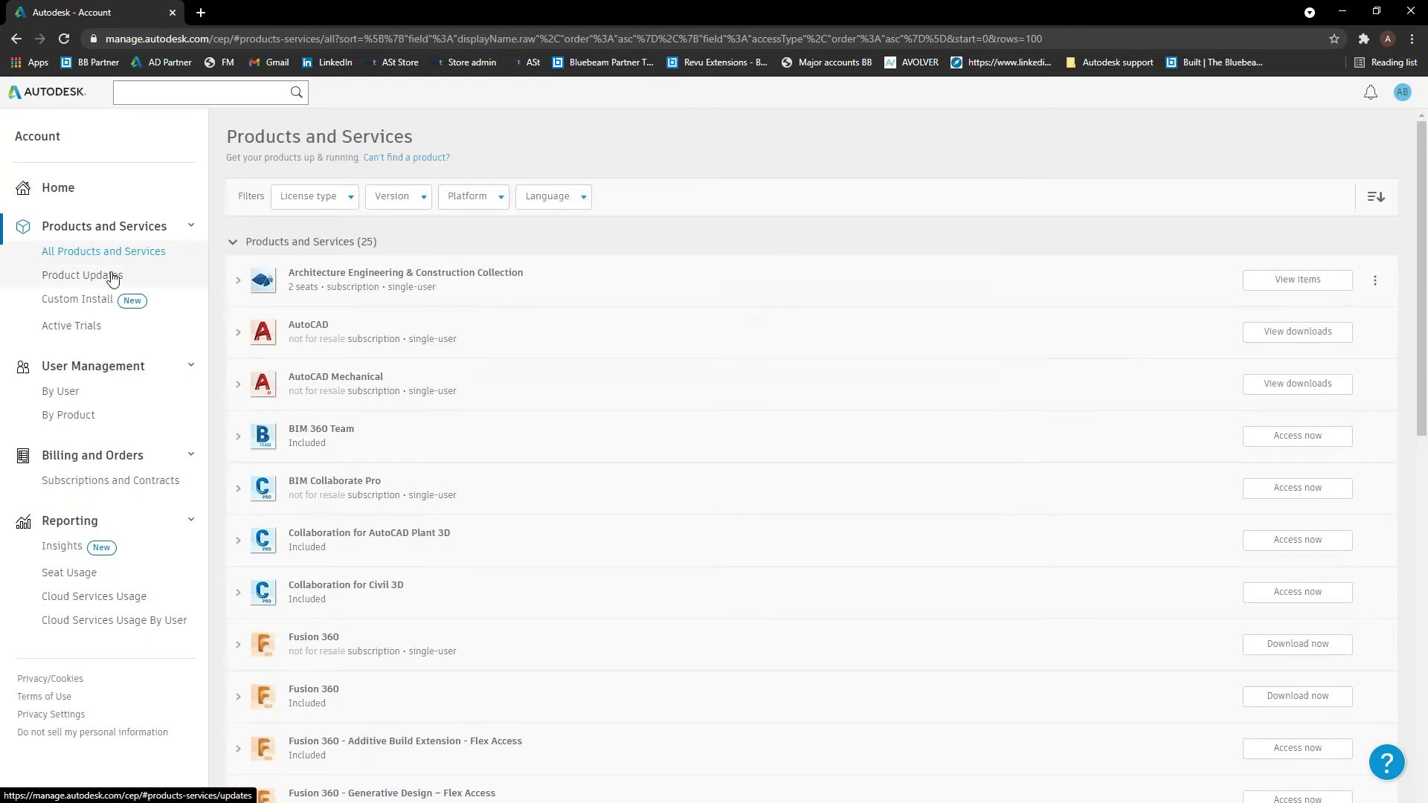
Open Custom Install and choose Autodesk ID as the license type
click(72, 301)
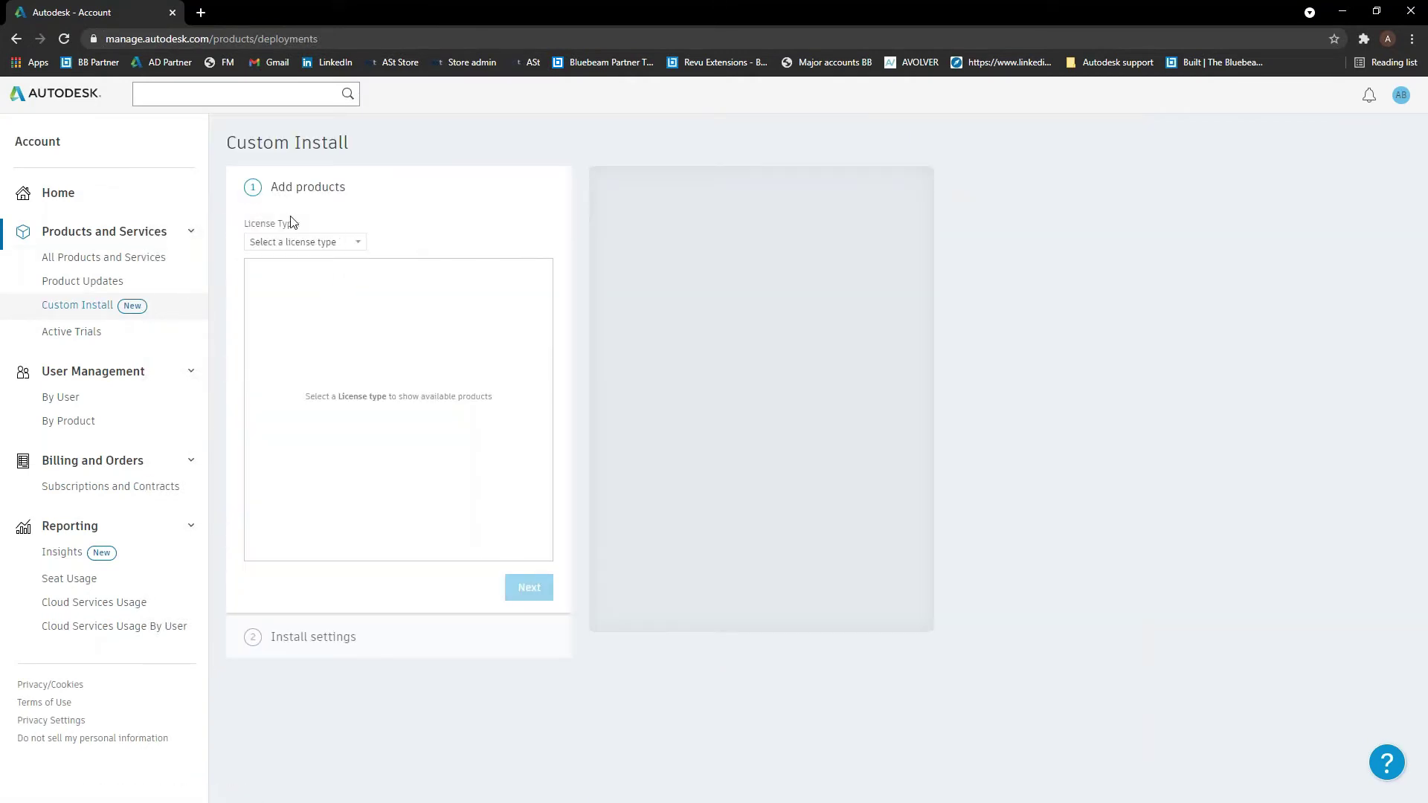
click(313, 241)
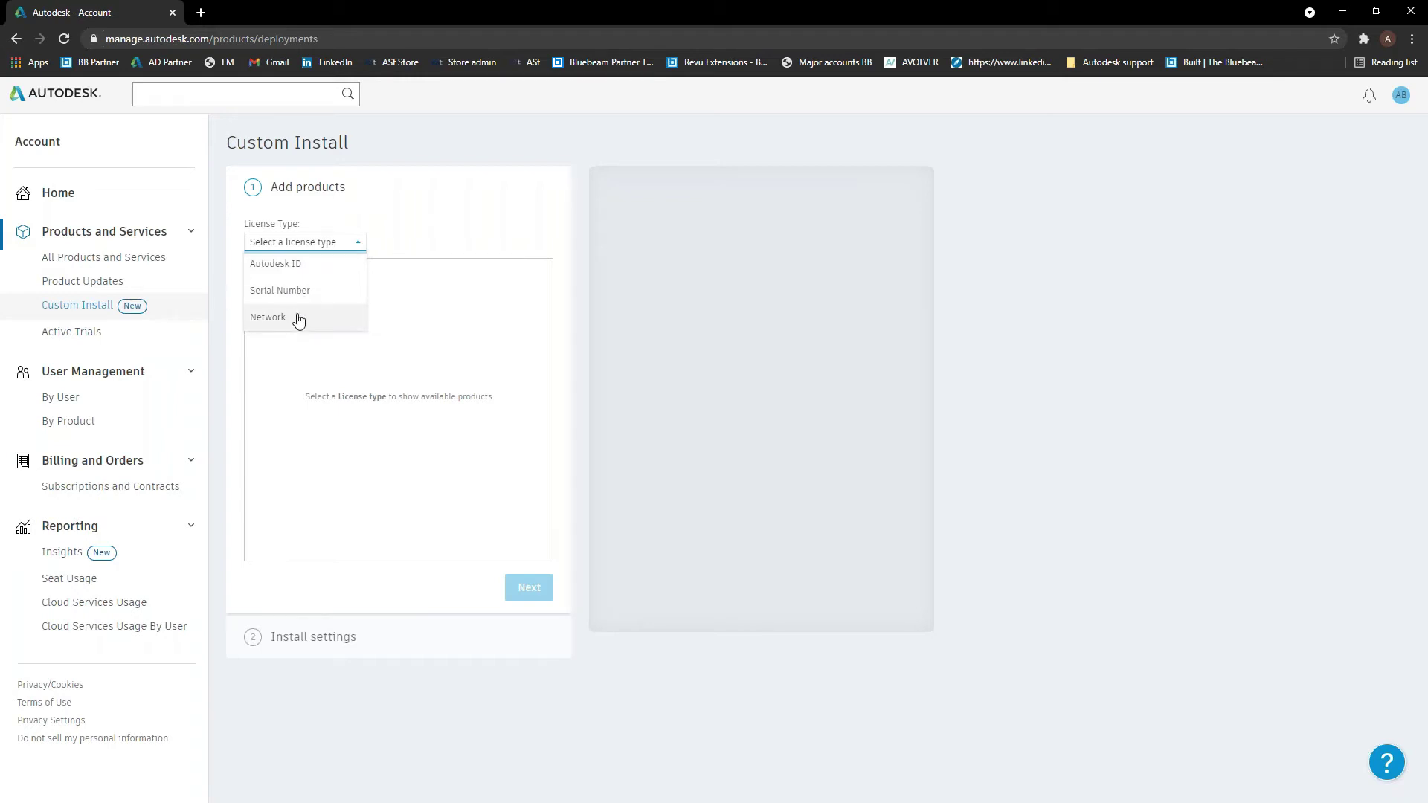
click(487, 245)
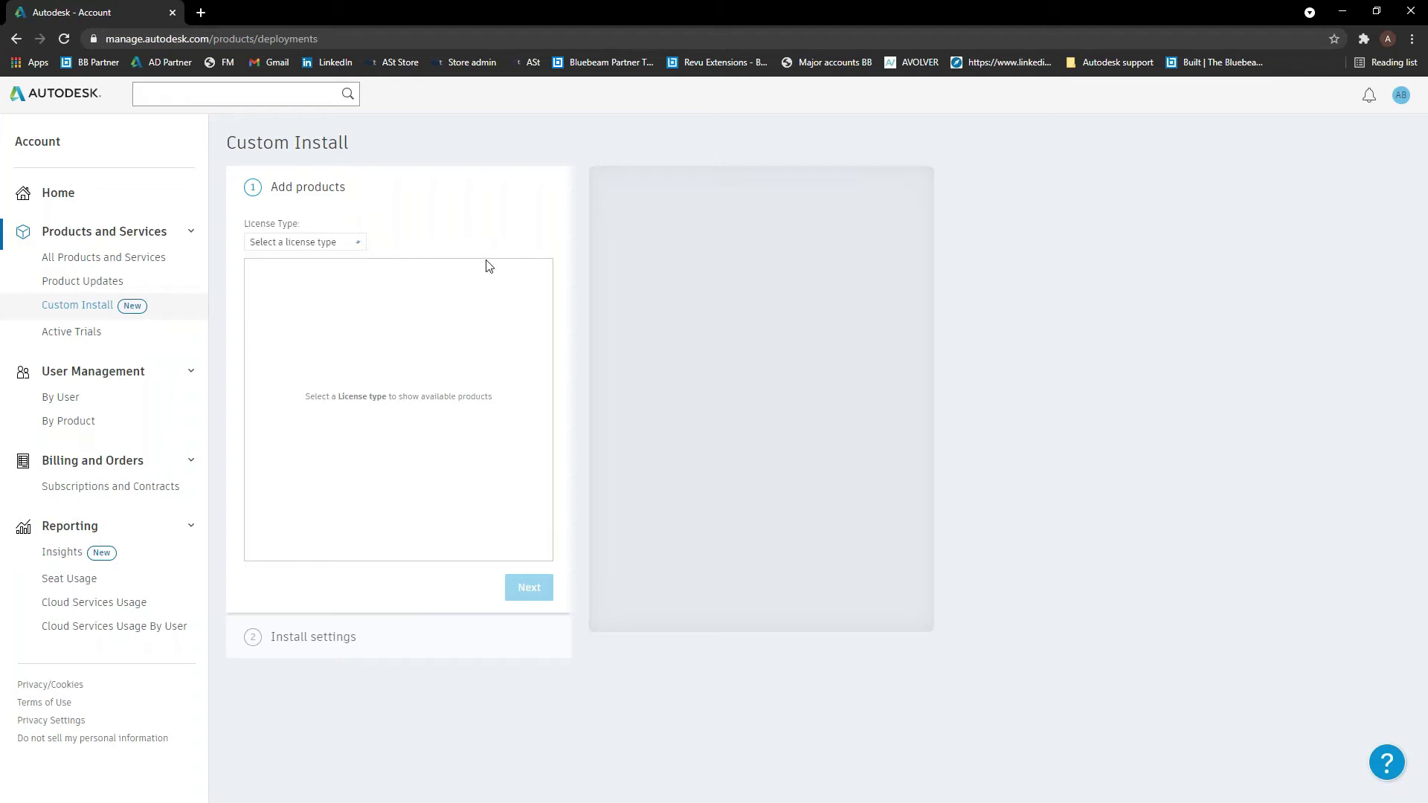
click(304, 243)
click(285, 269)
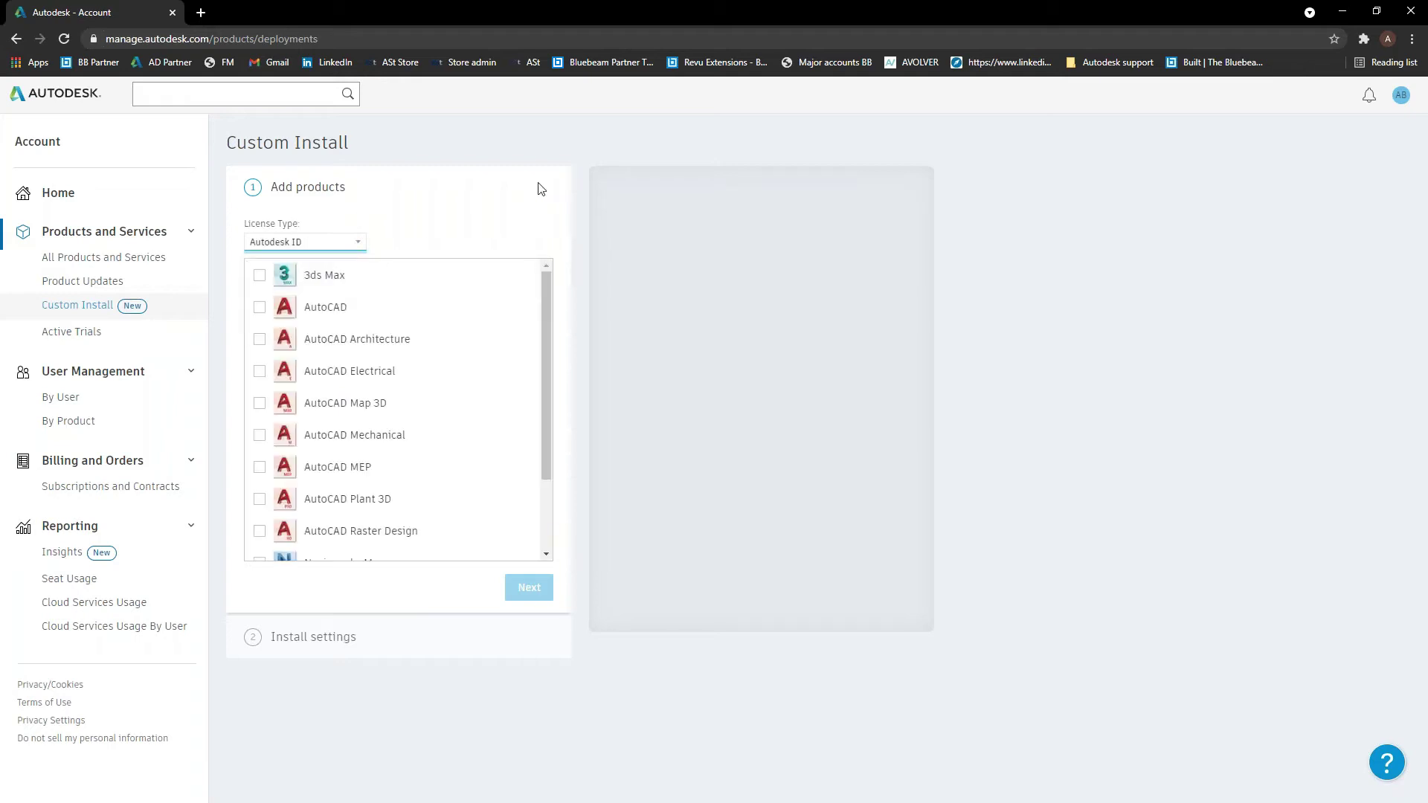
Add AutoCAD to the custom install package
scroll(342, 514, down, 1)
scroll(342, 515, down, 2)
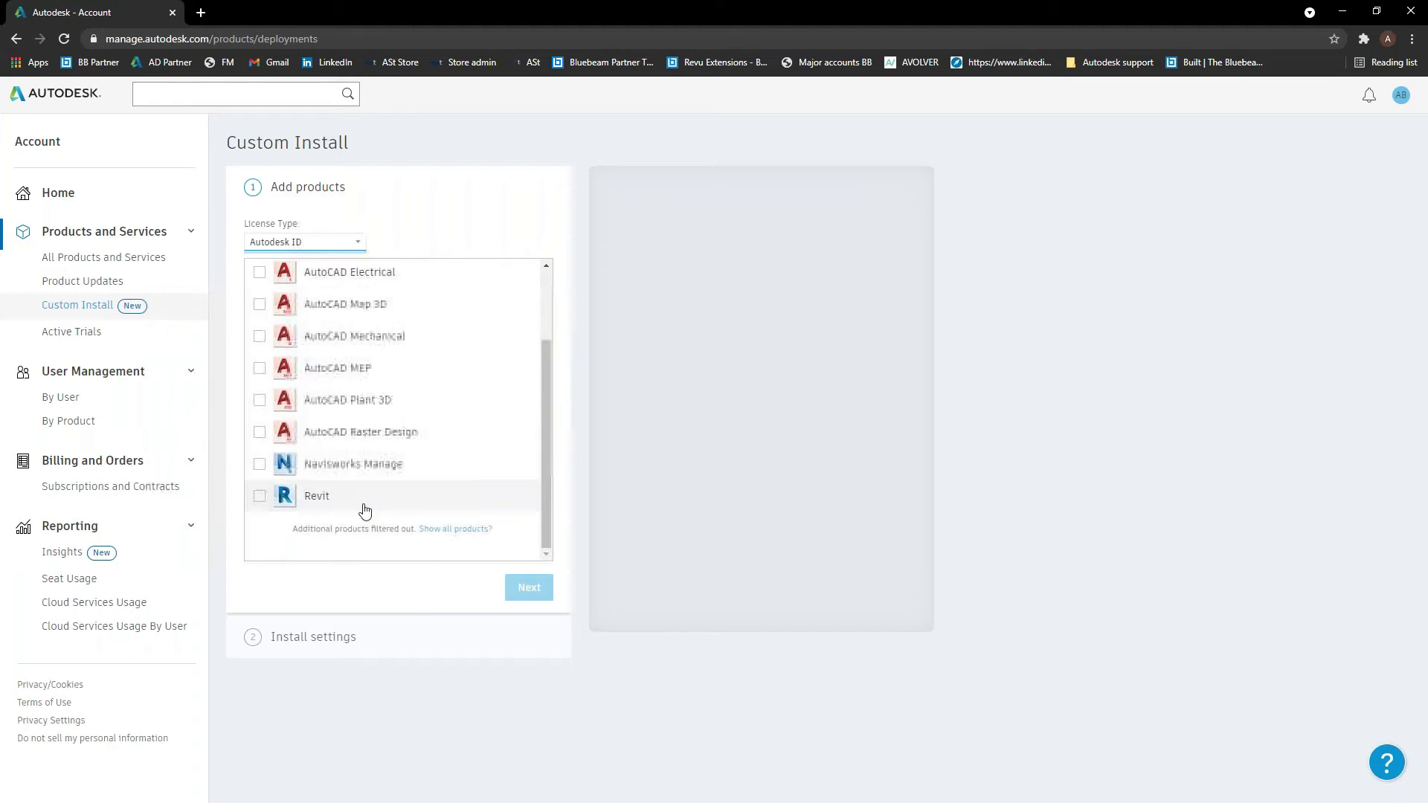
scroll(376, 442, up, 3)
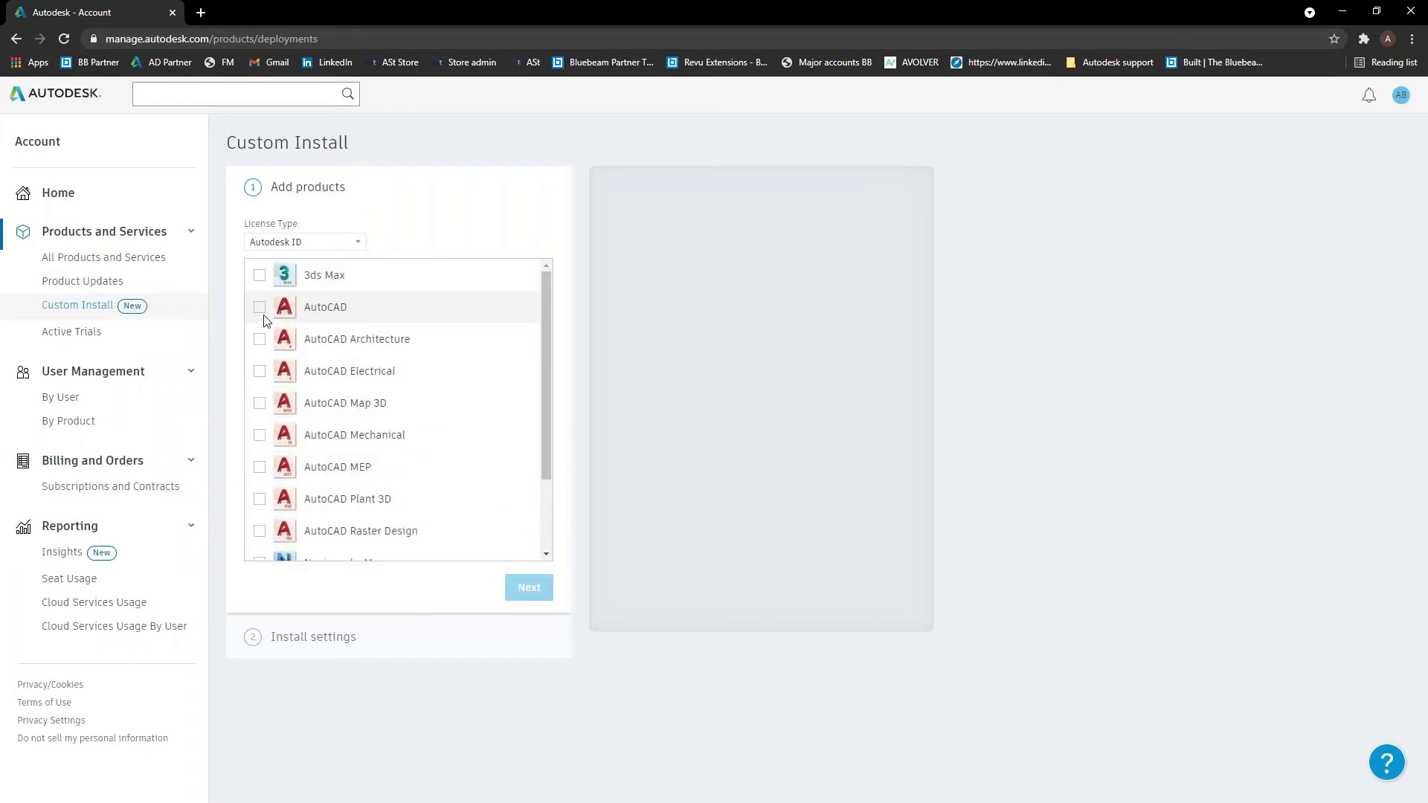
click(260, 308)
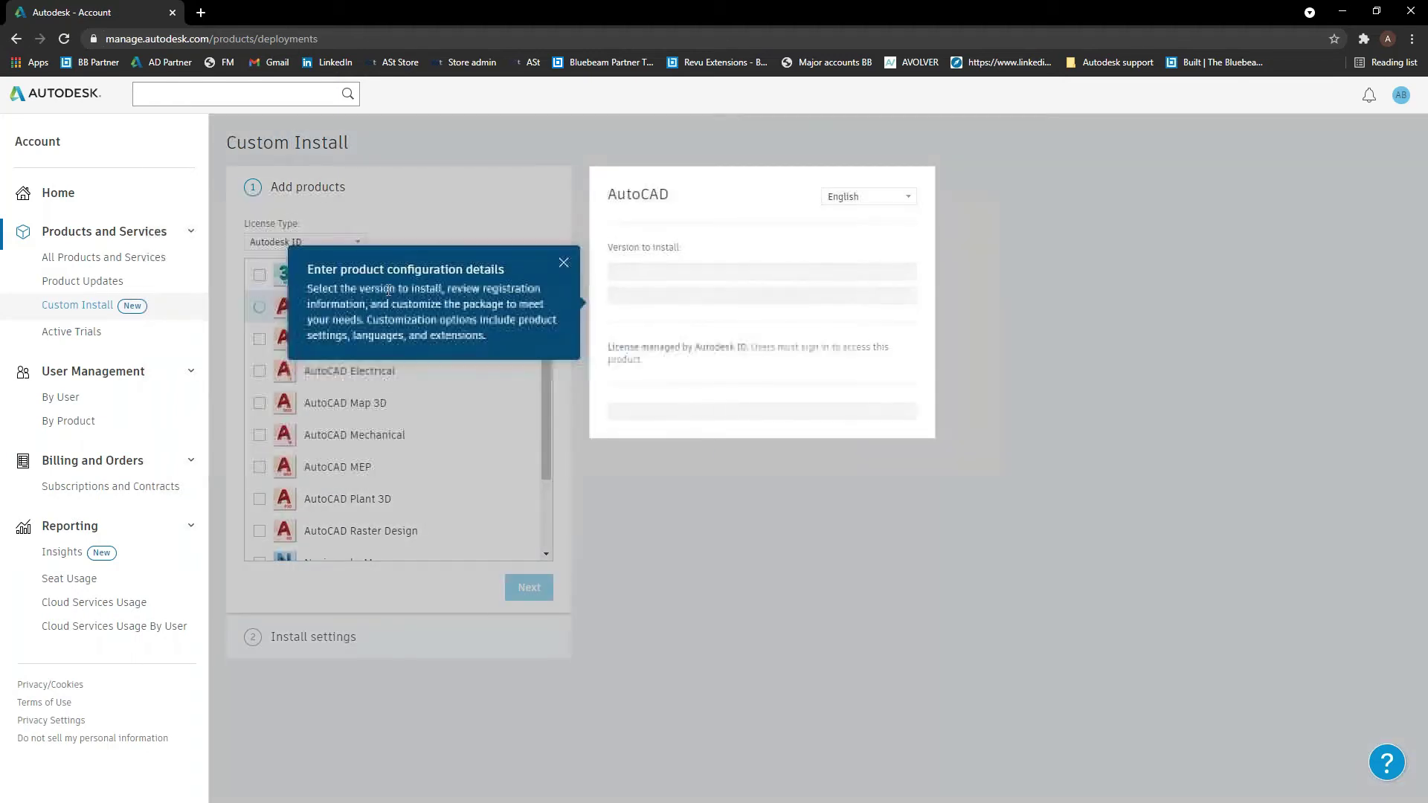
Dismiss the tip and expand AutoCAD's Customizations and Extensions sections, then scroll back up
click(576, 264)
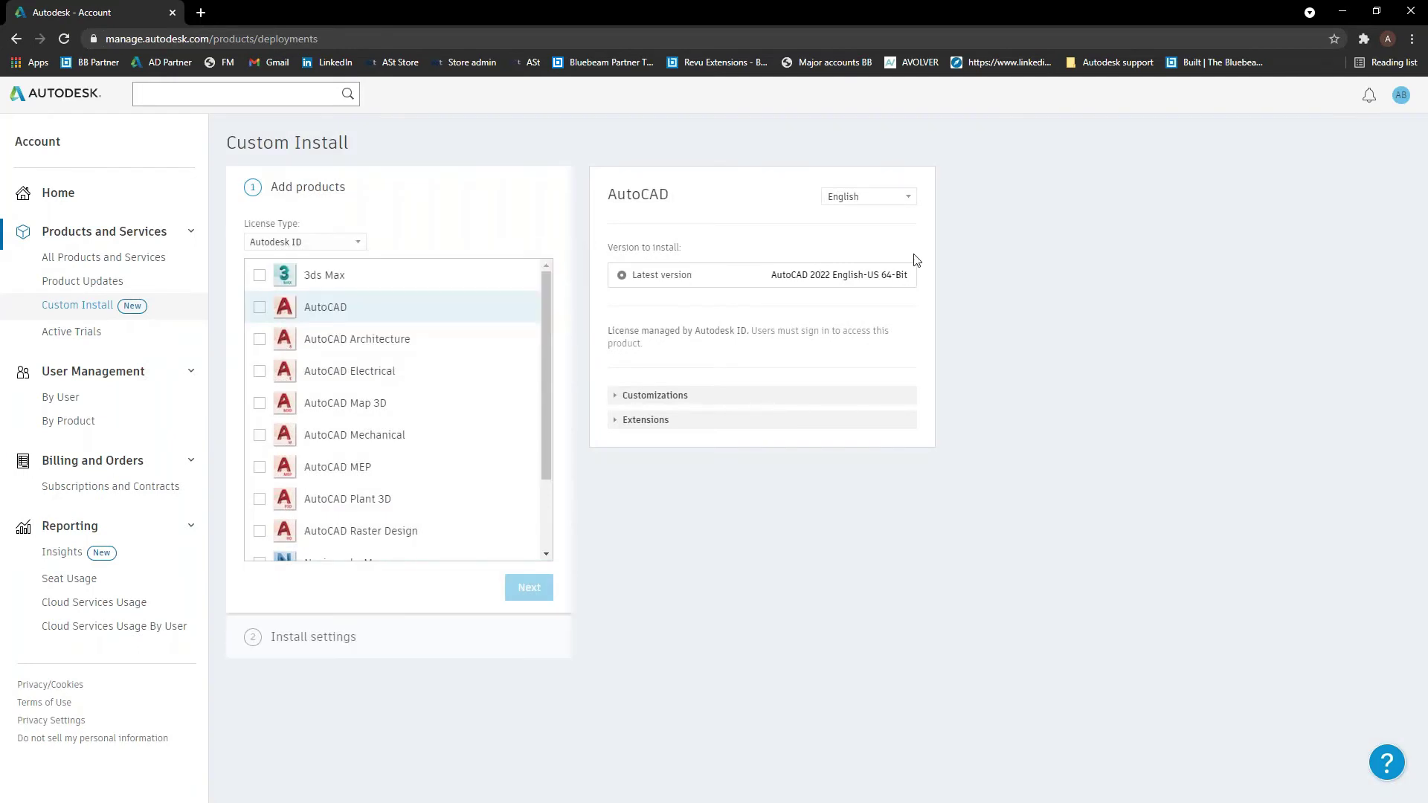
click(626, 401)
scroll(894, 340, down, 7)
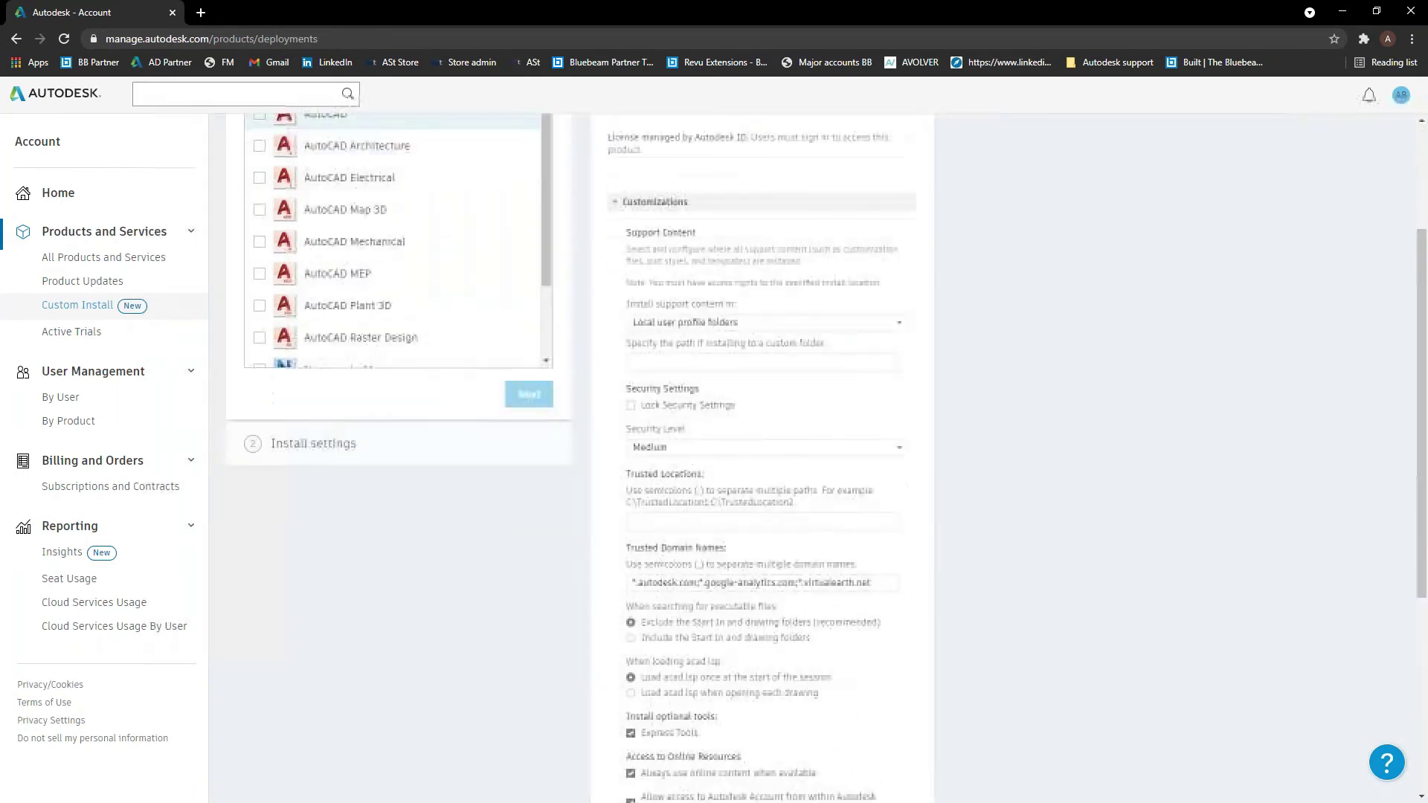
click(629, 705)
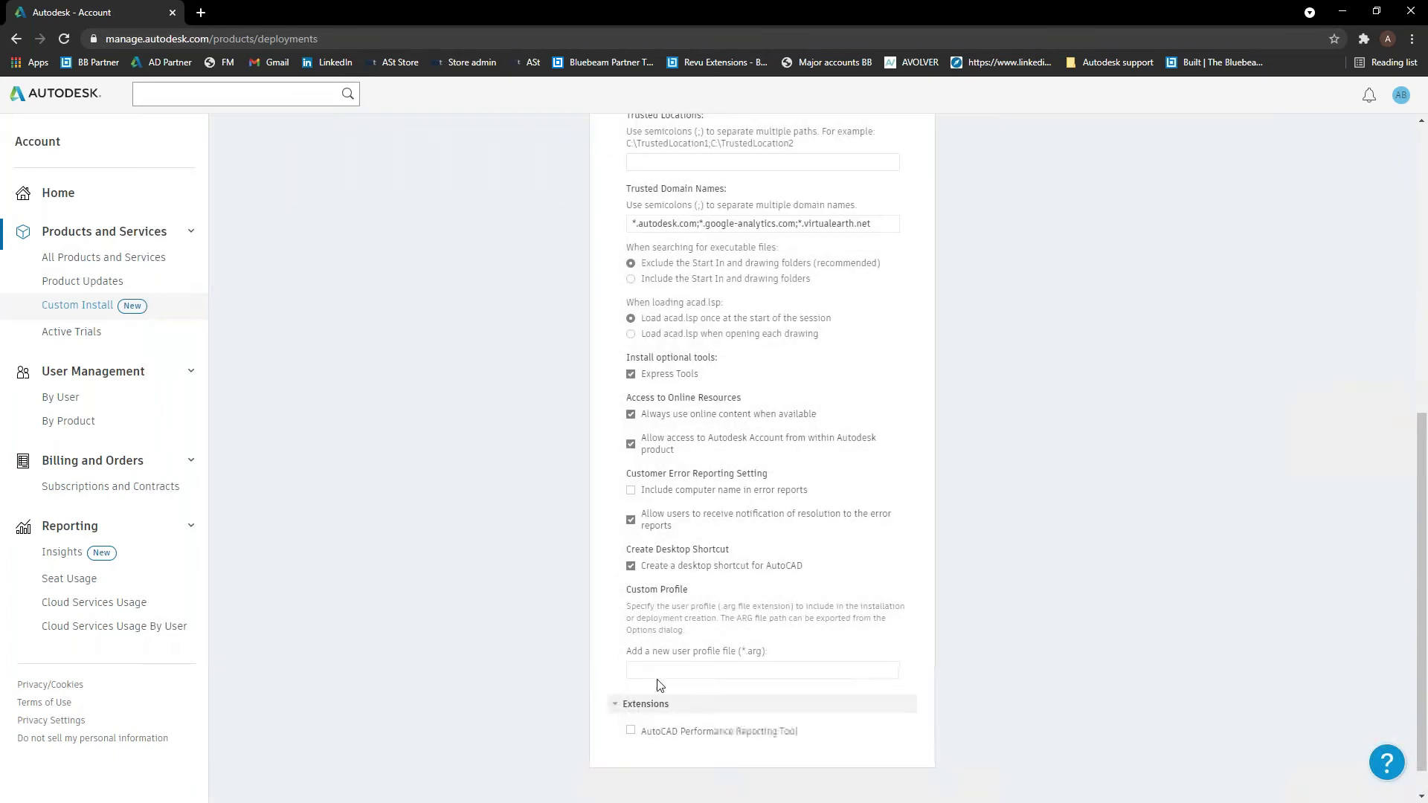
scroll(648, 682, down, 1)
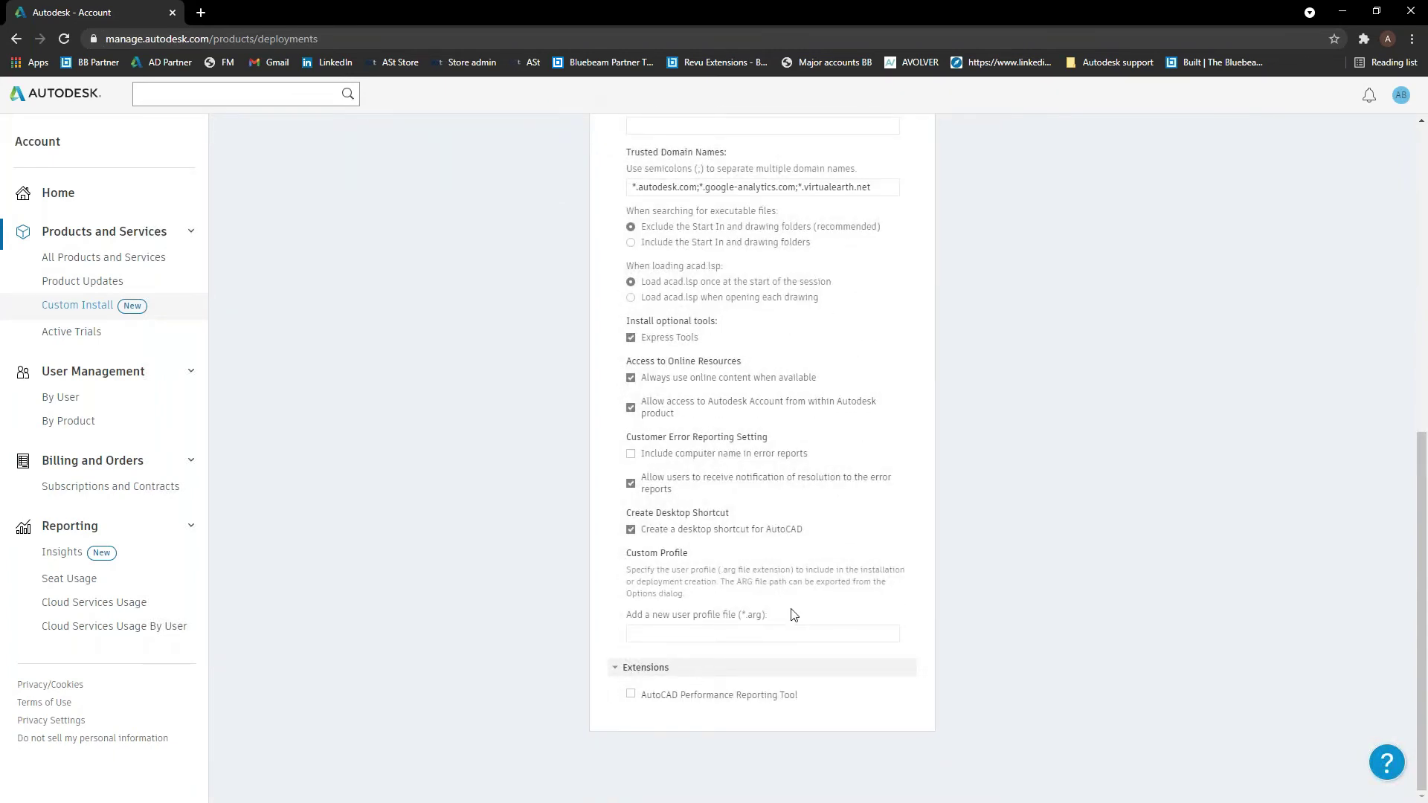
scroll(791, 611, up, 1)
scroll(704, 558, up, 3)
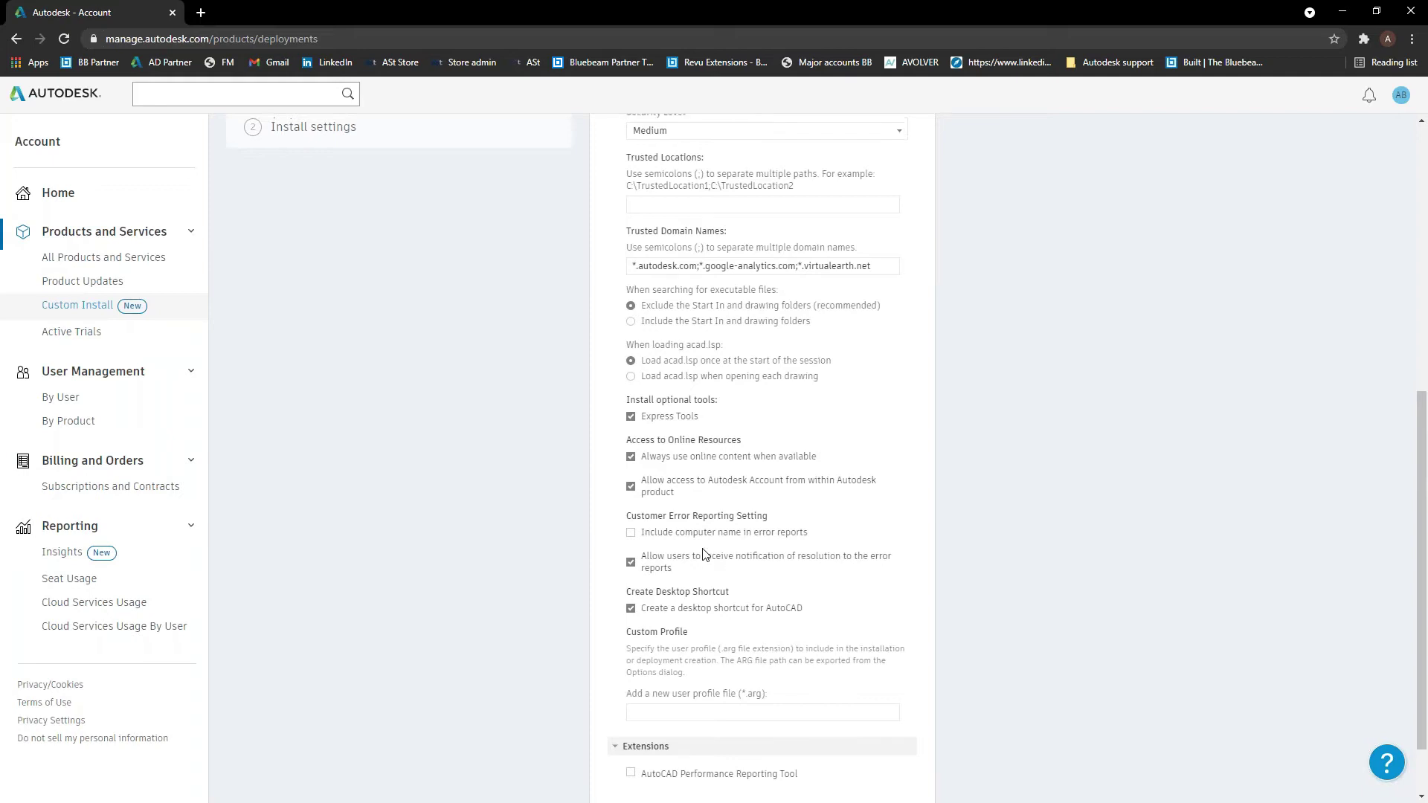
scroll(747, 386, up, 4)
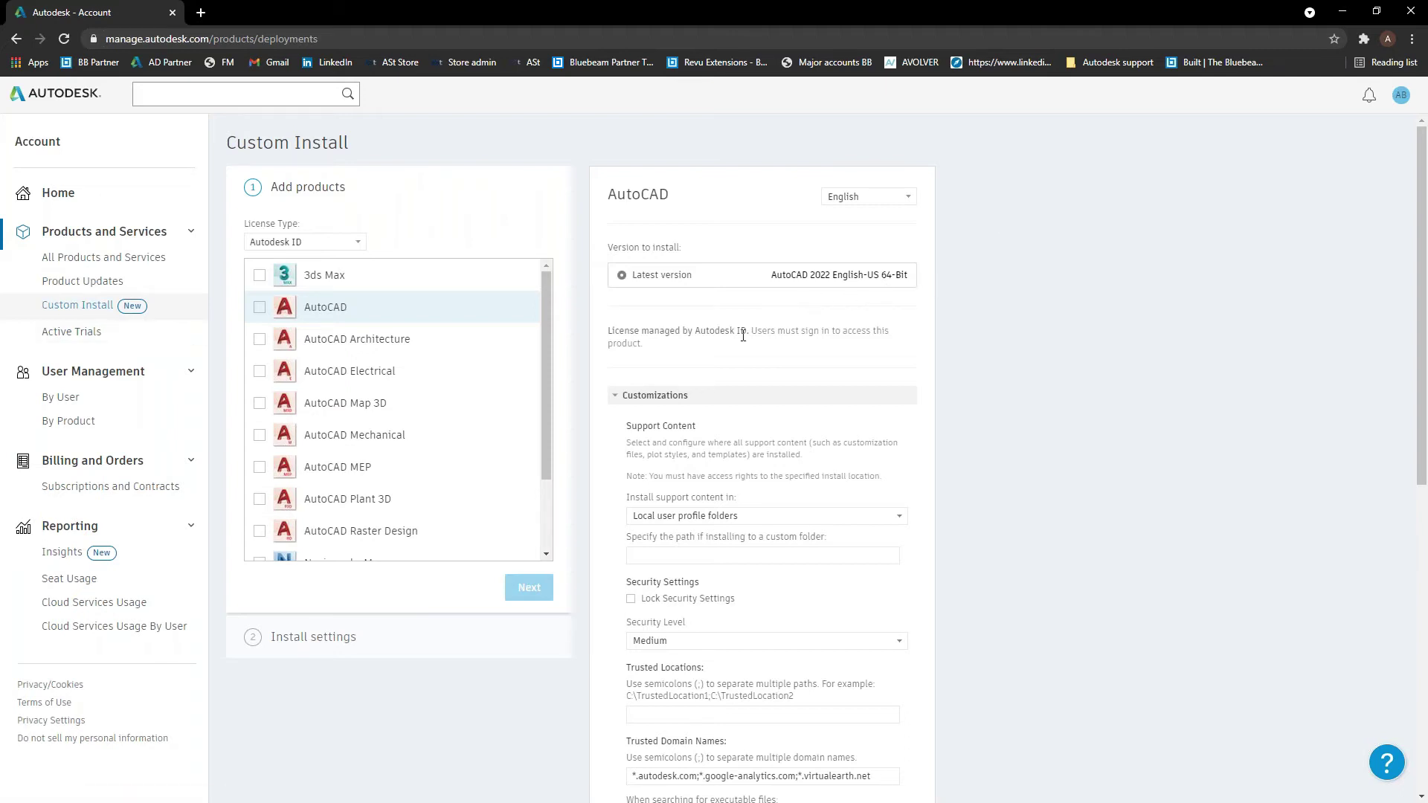
Open Active Trials and expand the expired Alias Surface cloud-service trial
click(57, 339)
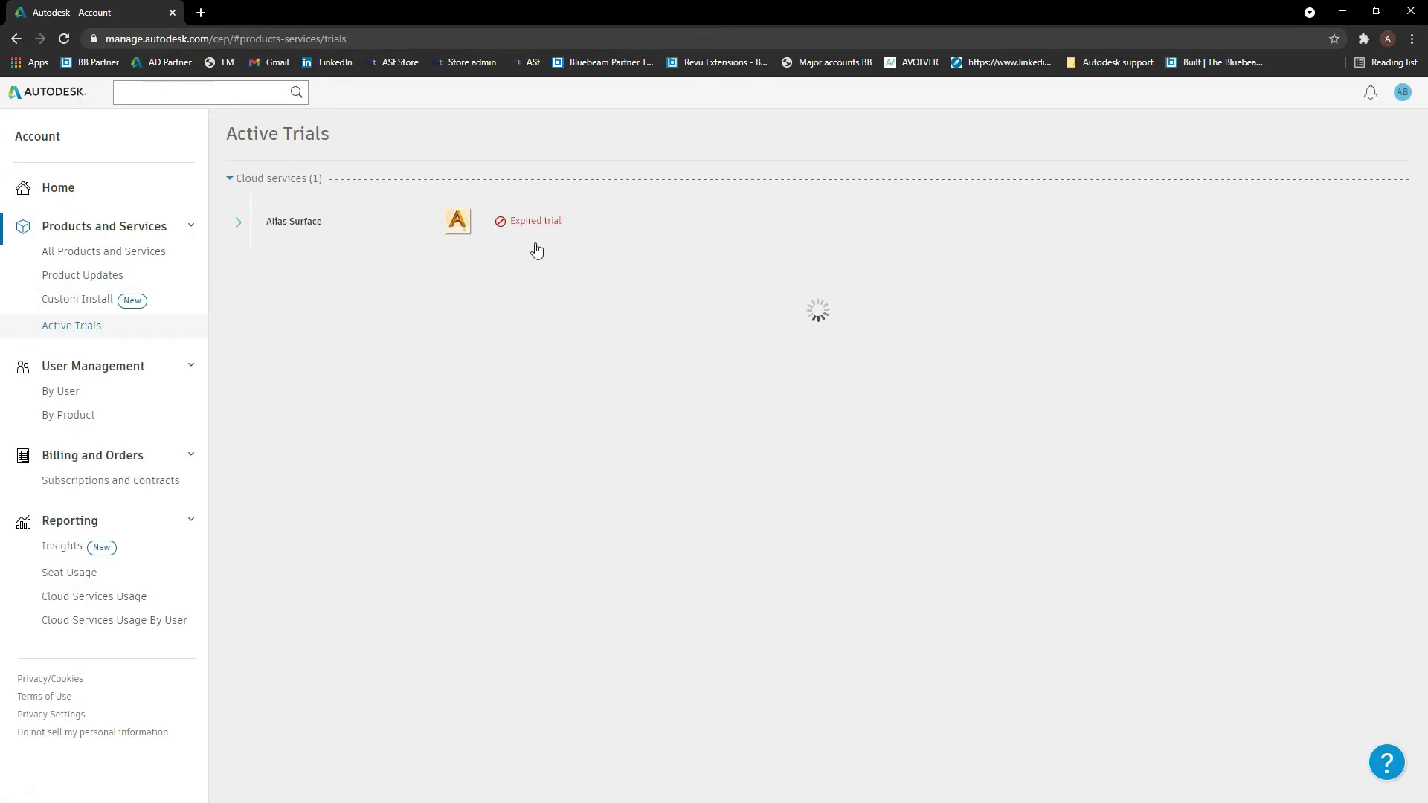
click(253, 235)
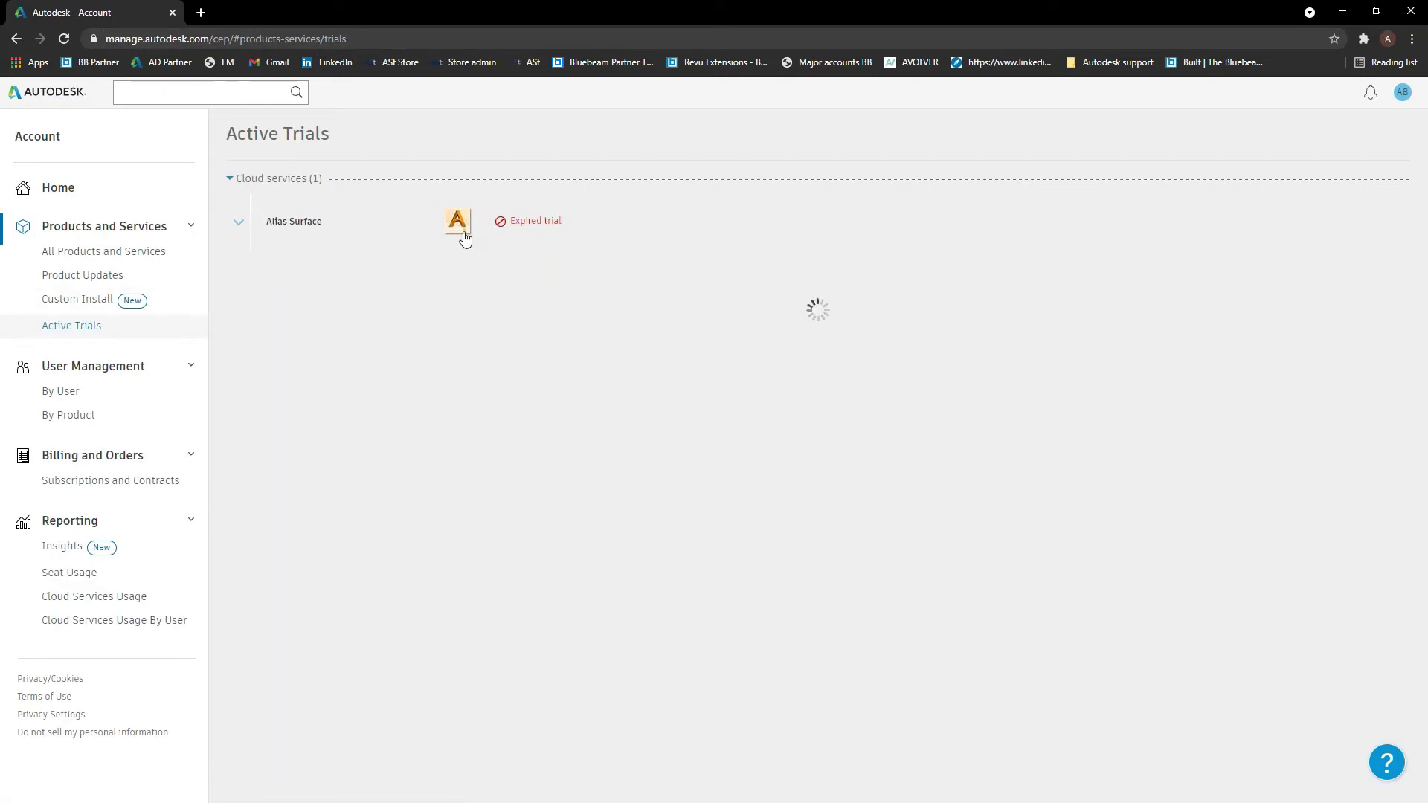
click(74, 395)
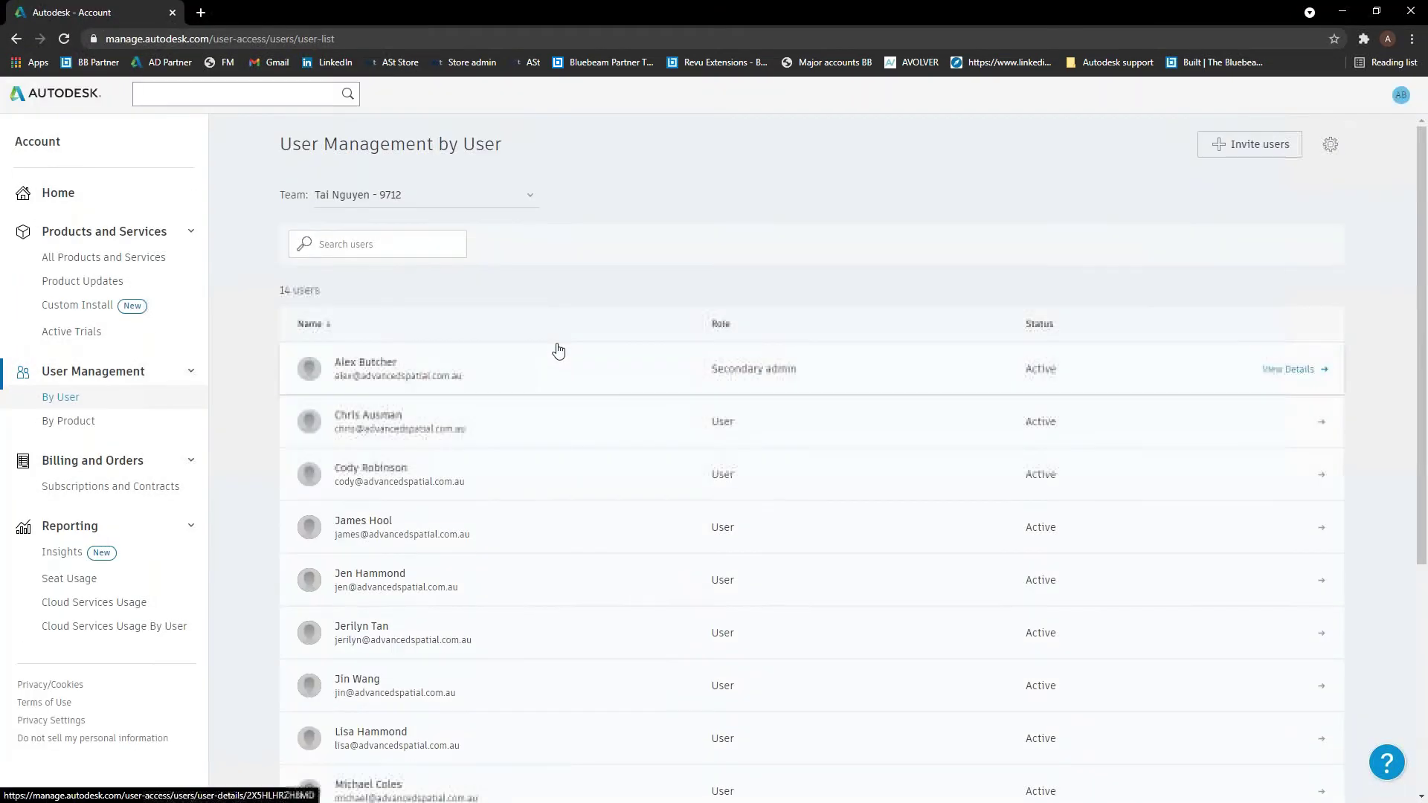
Scroll through the 14 team users, noting one Secondary admin and all Active statuses
scroll(558, 351, down, 1)
scroll(1287, 319, down, 2)
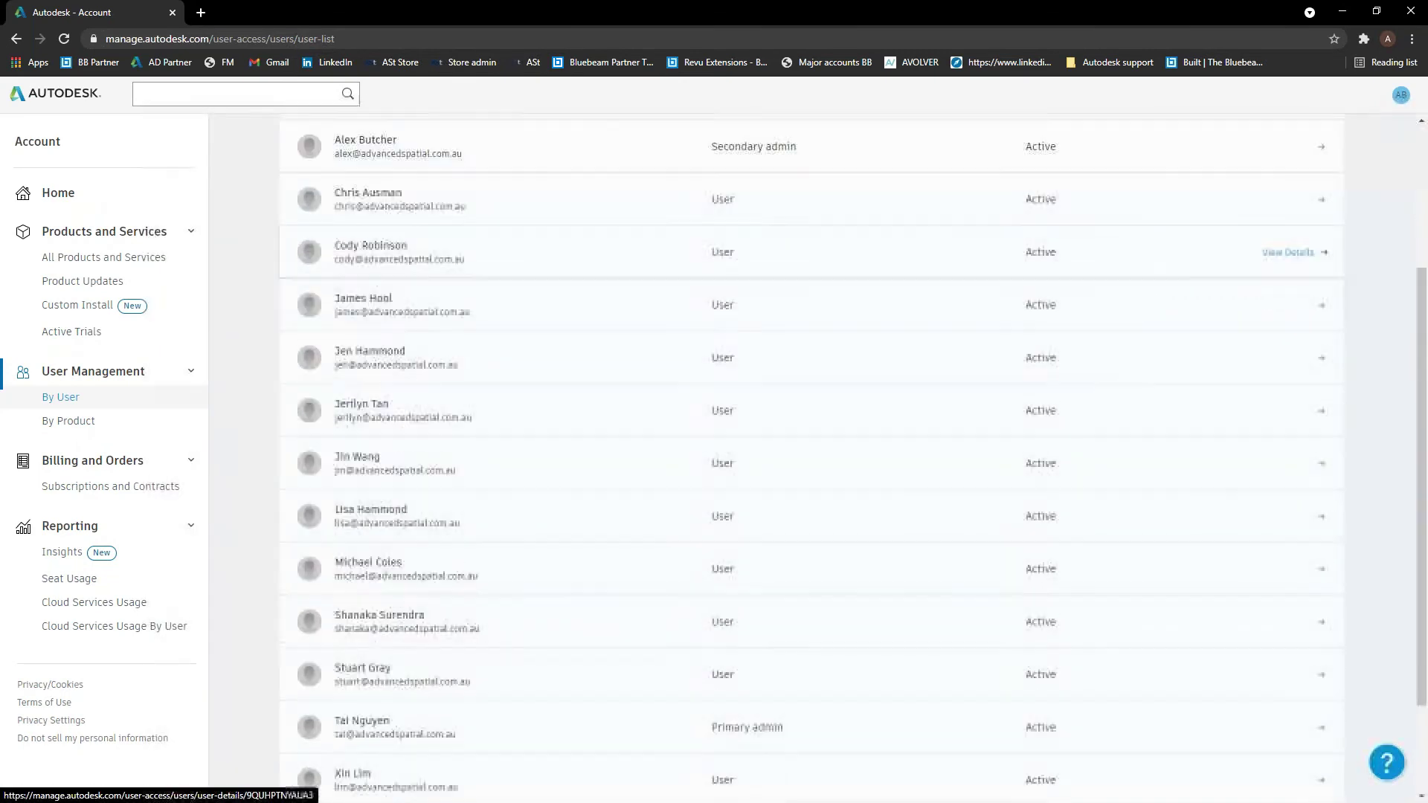
scroll(459, 310, up, 1)
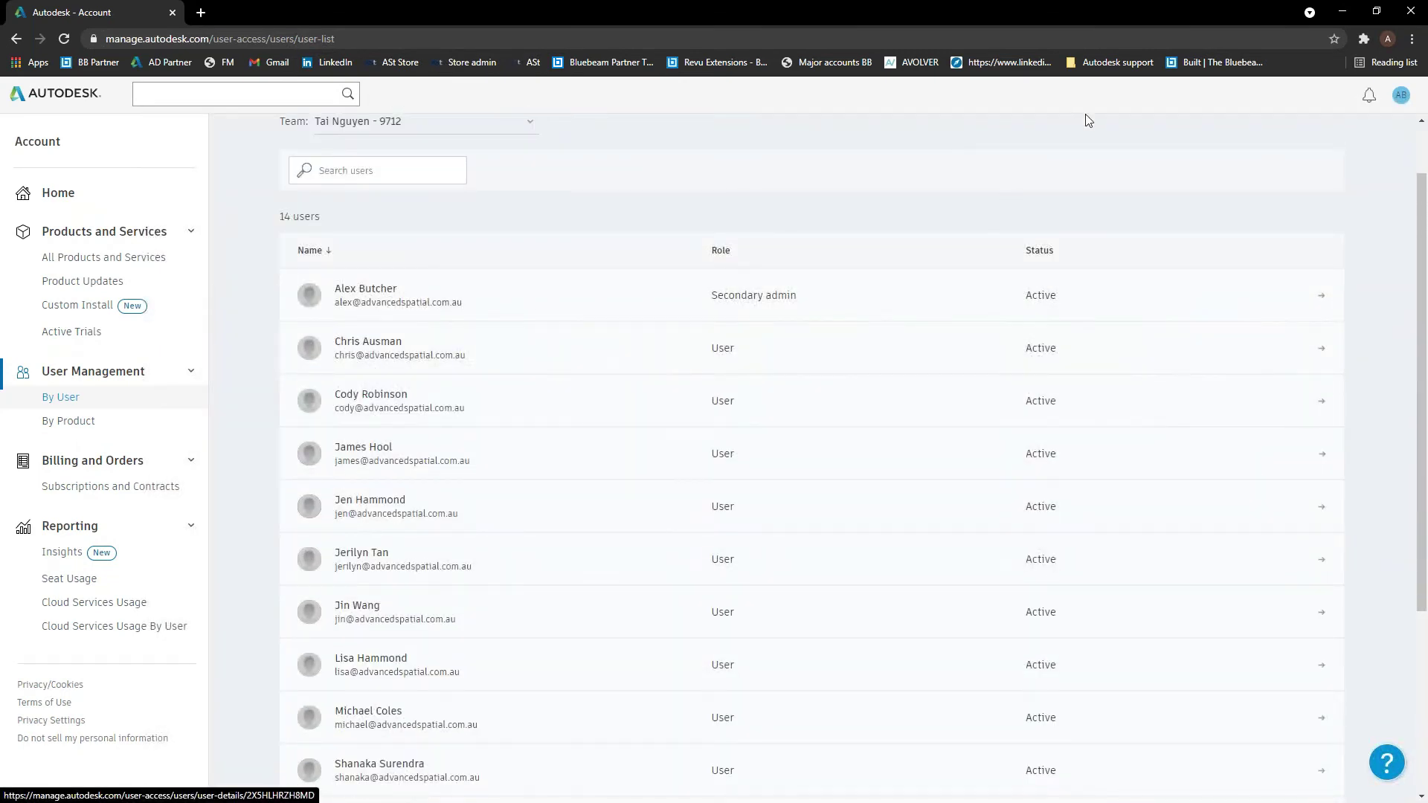
scroll(726, 340, down, 2)
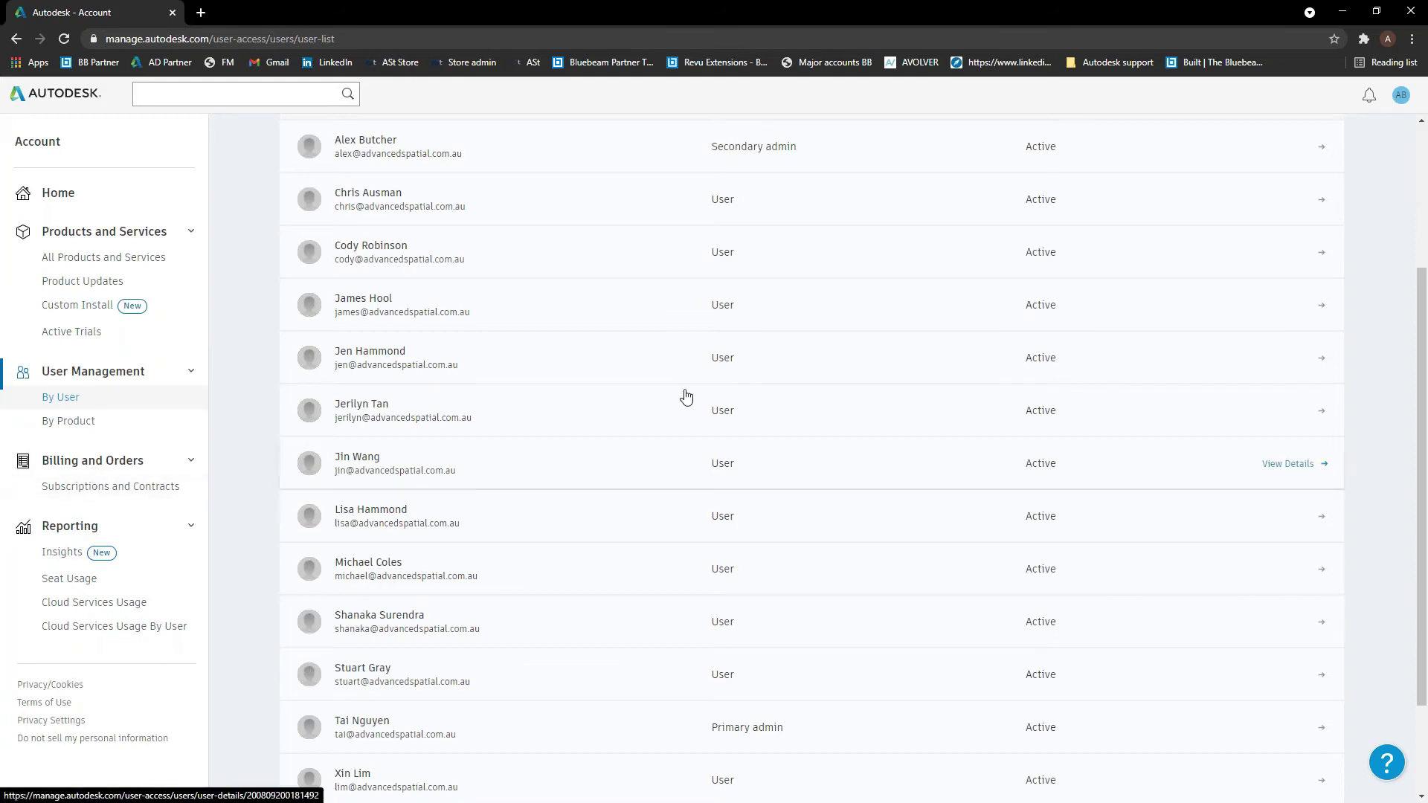
scroll(485, 411, down, 1)
scroll(486, 411, down, 2)
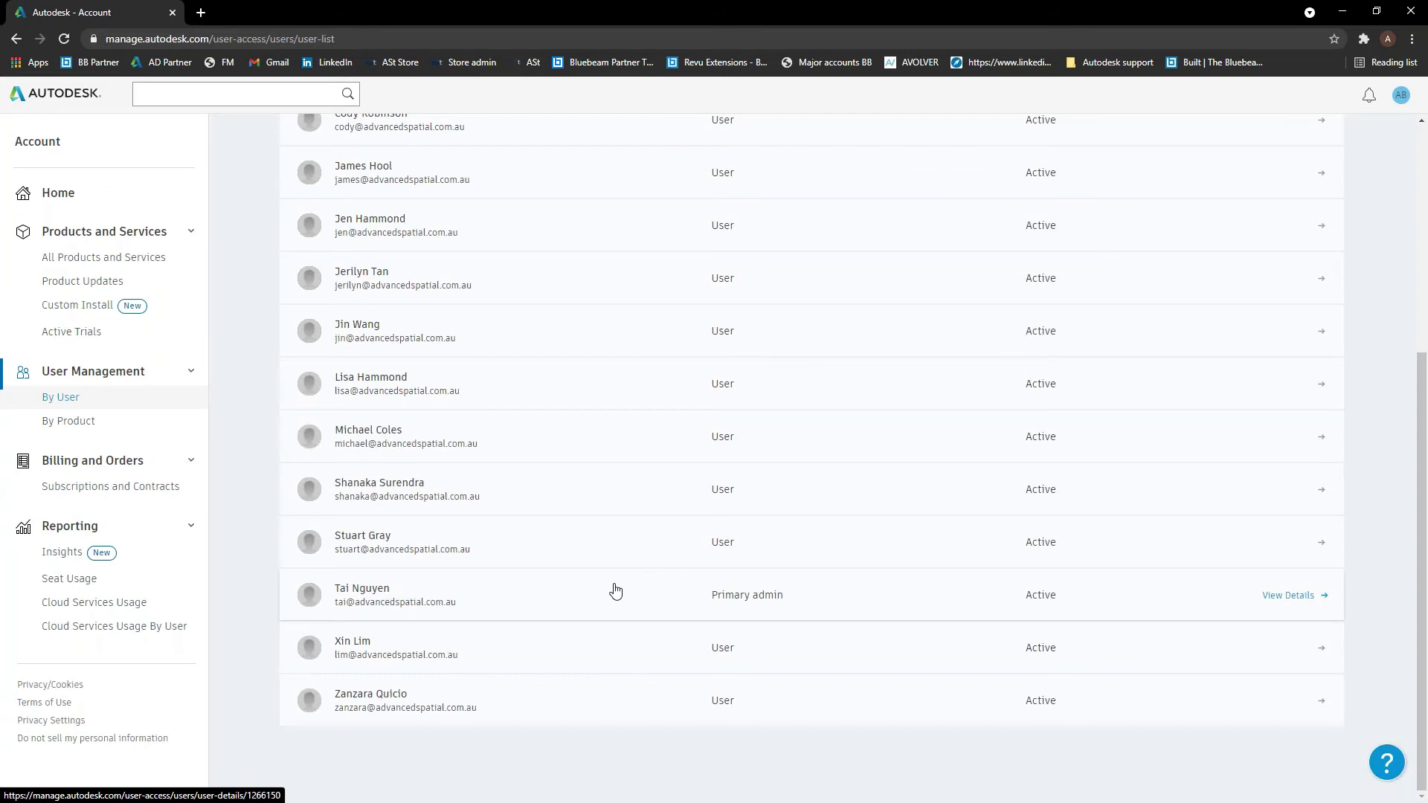
scroll(616, 591, up, 5)
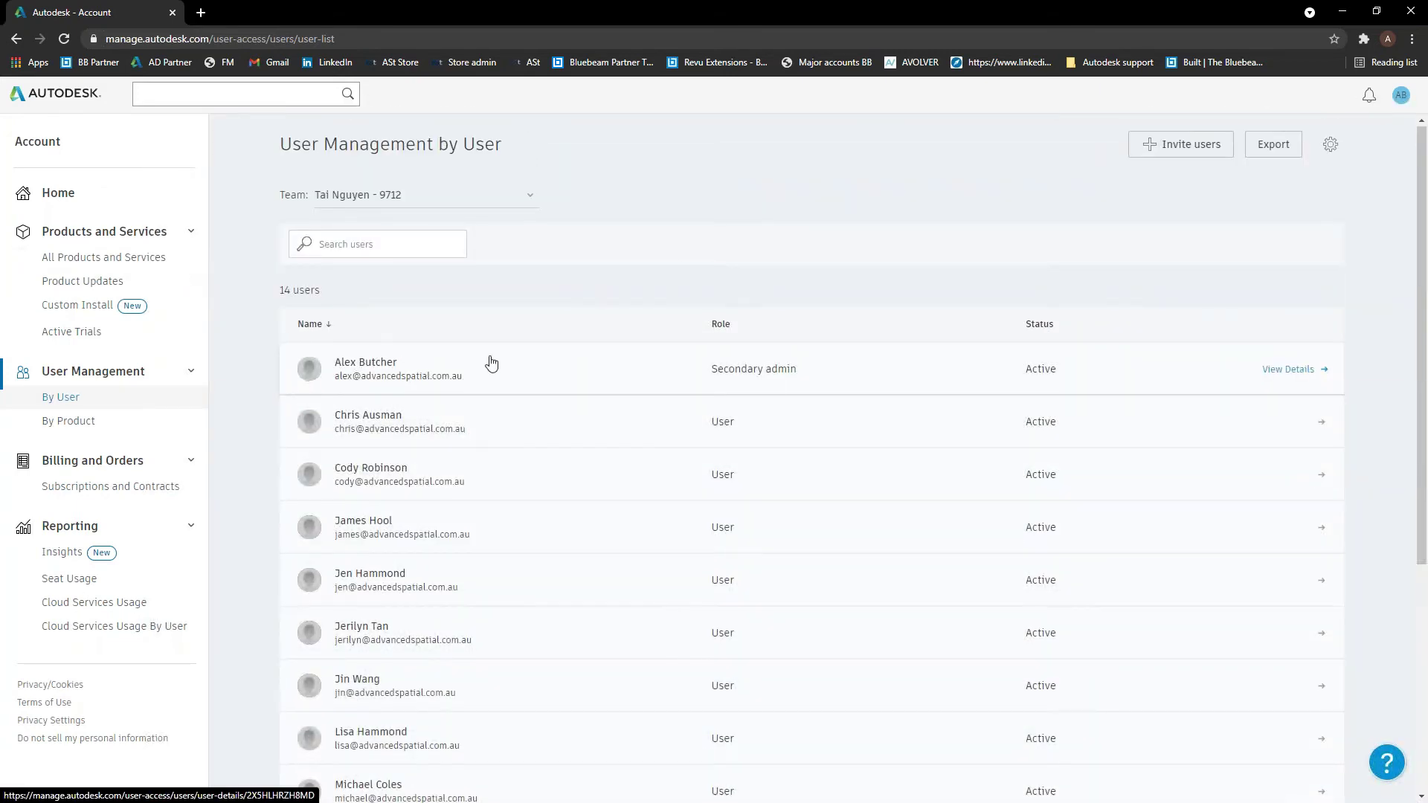
scroll(521, 376, down, 2)
scroll(523, 380, down, 4)
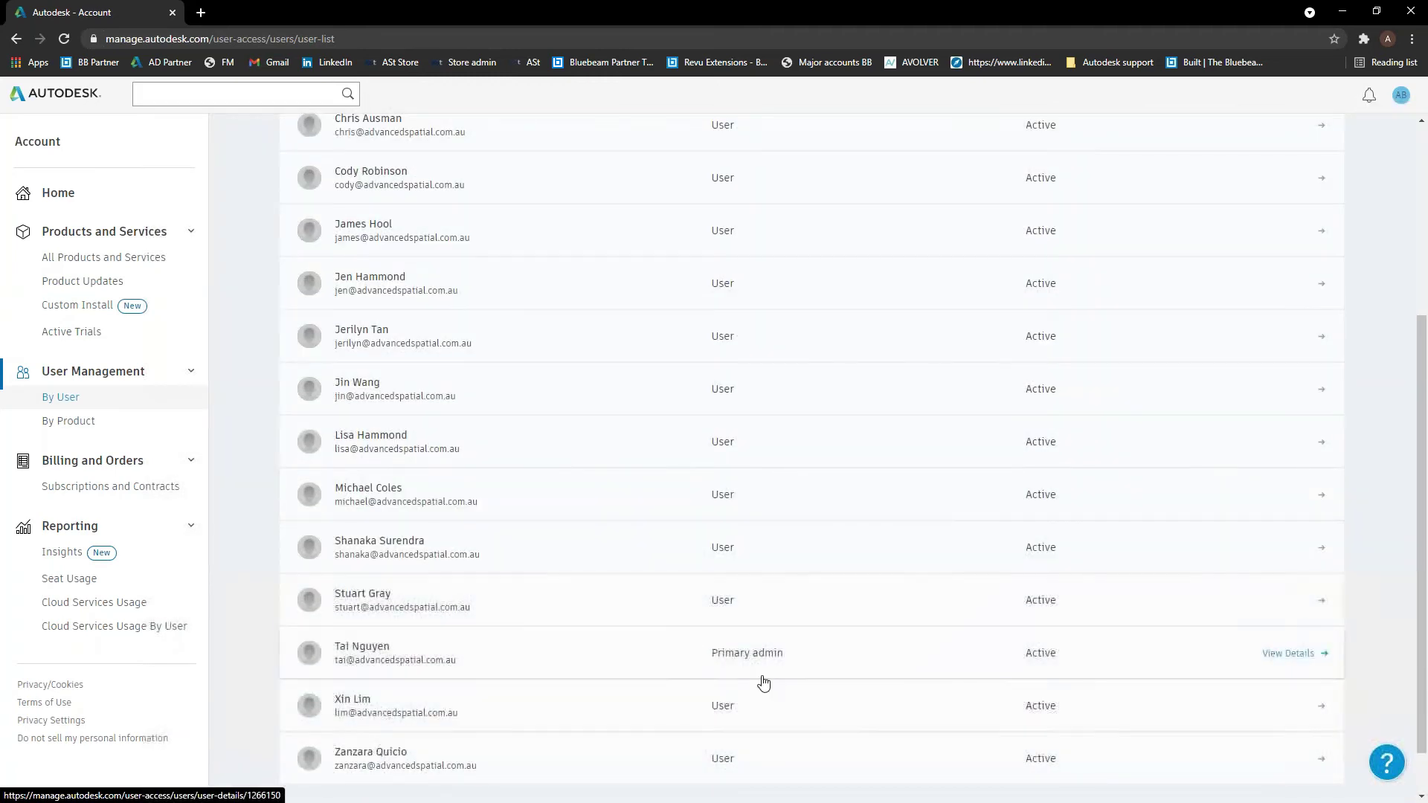
scroll(818, 580, up, 5)
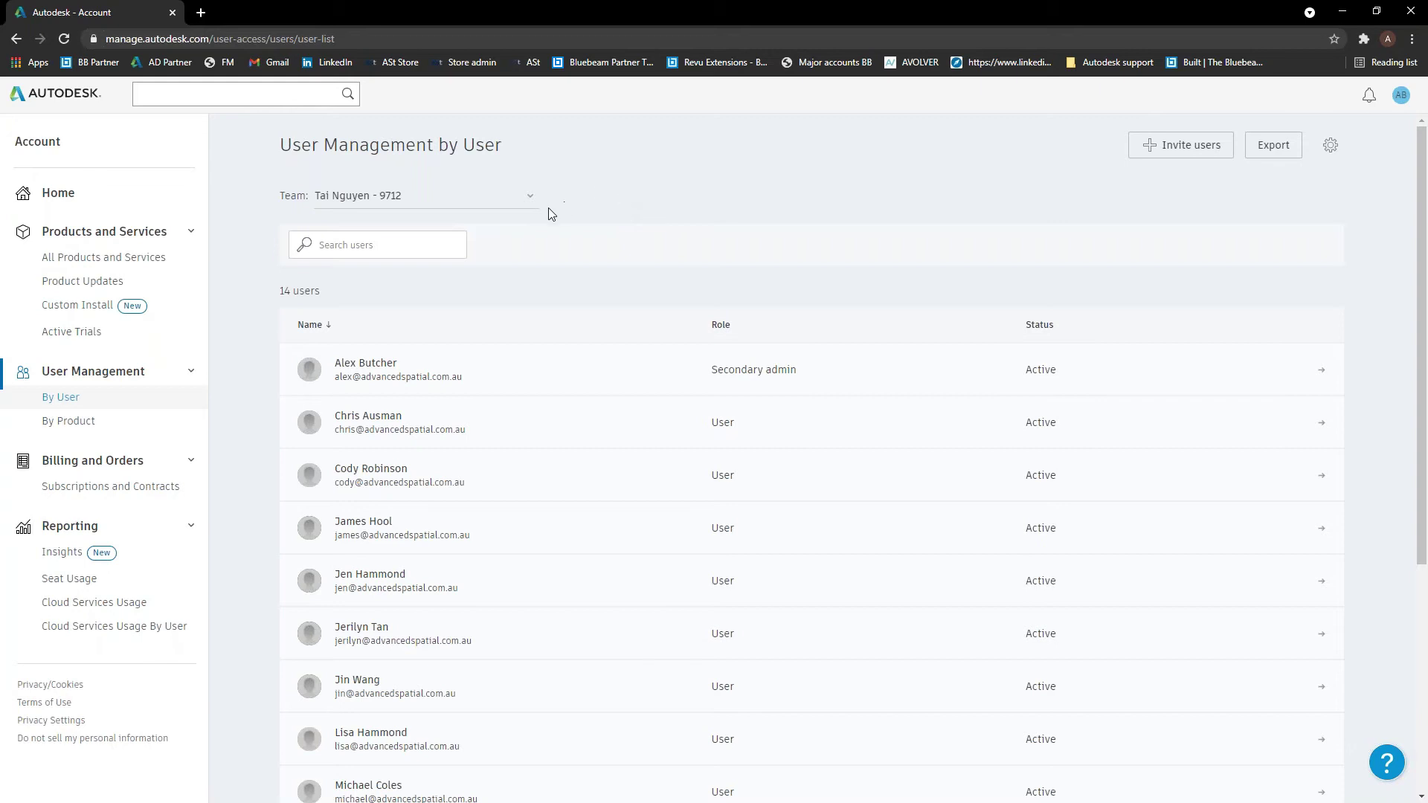
click(505, 206)
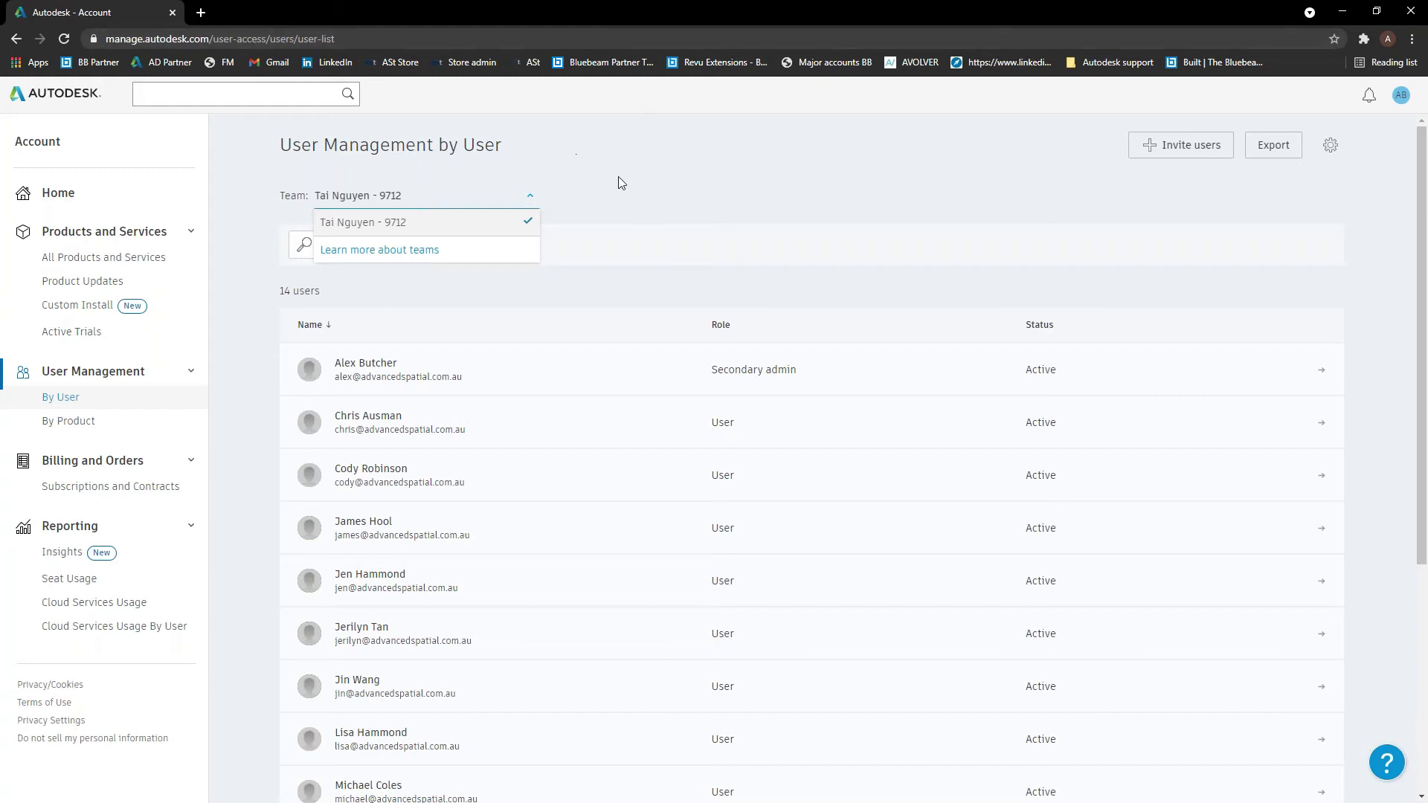
click(541, 223)
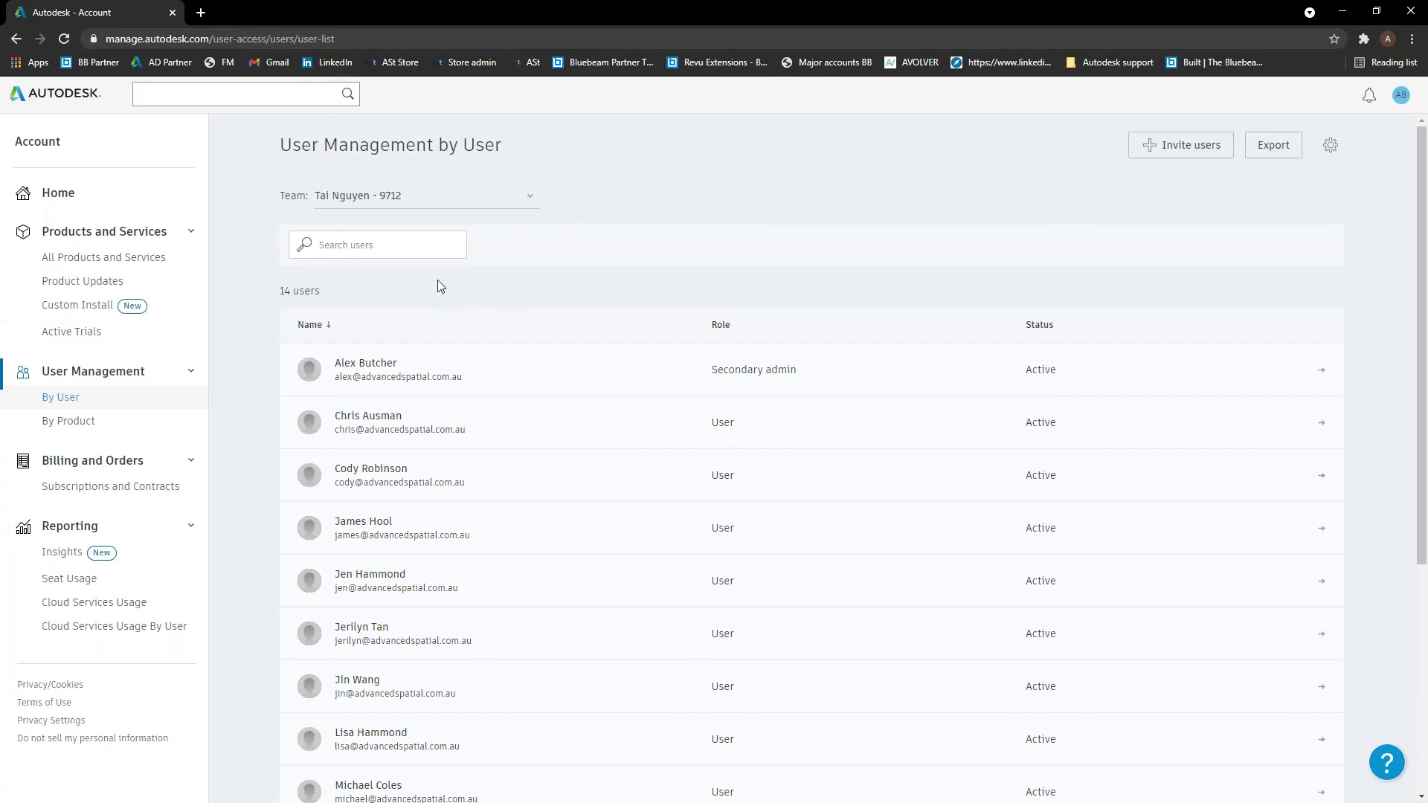
scroll(405, 298, down, 1)
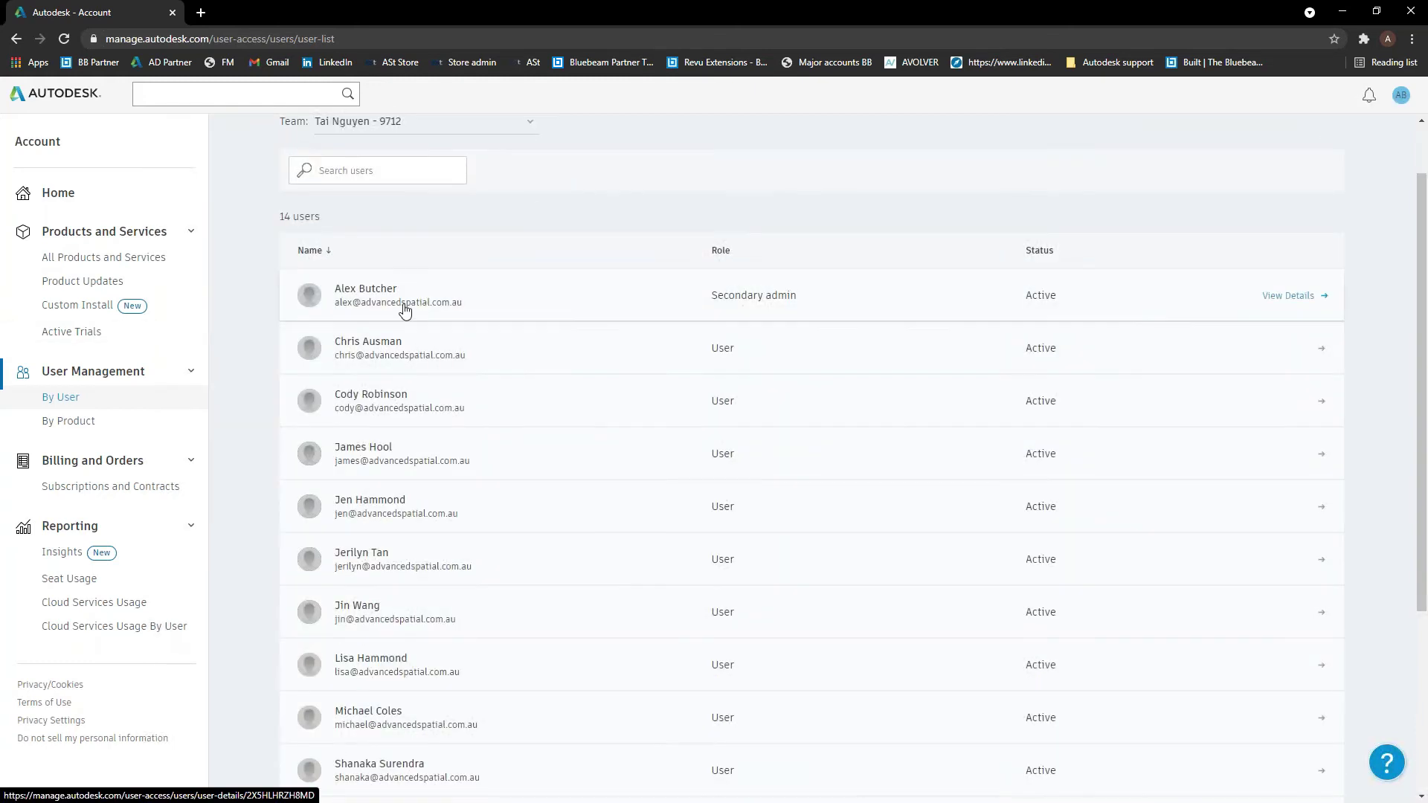
scroll(1010, 165, up, 1)
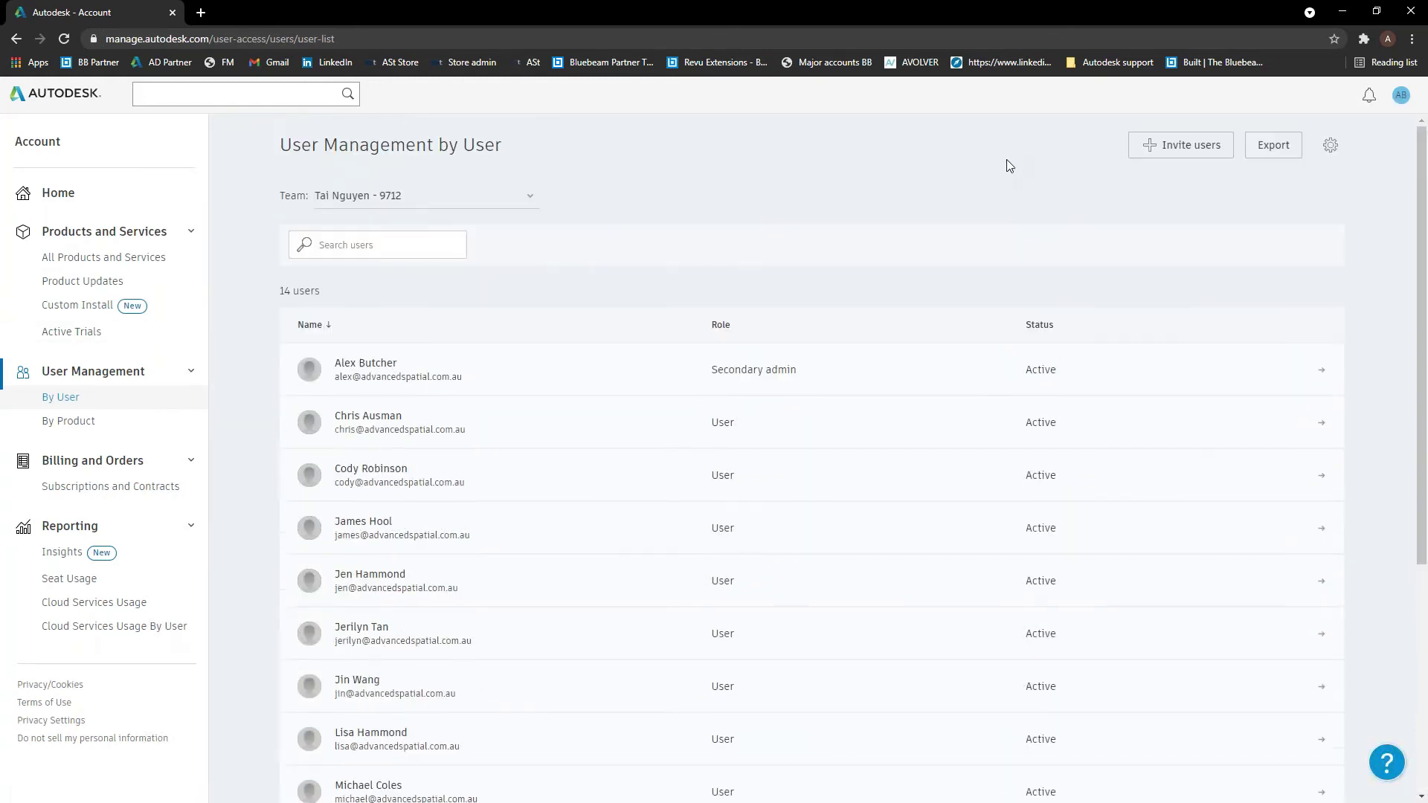
Open the Invite users dialog and start entering a single user's first name
click(1183, 149)
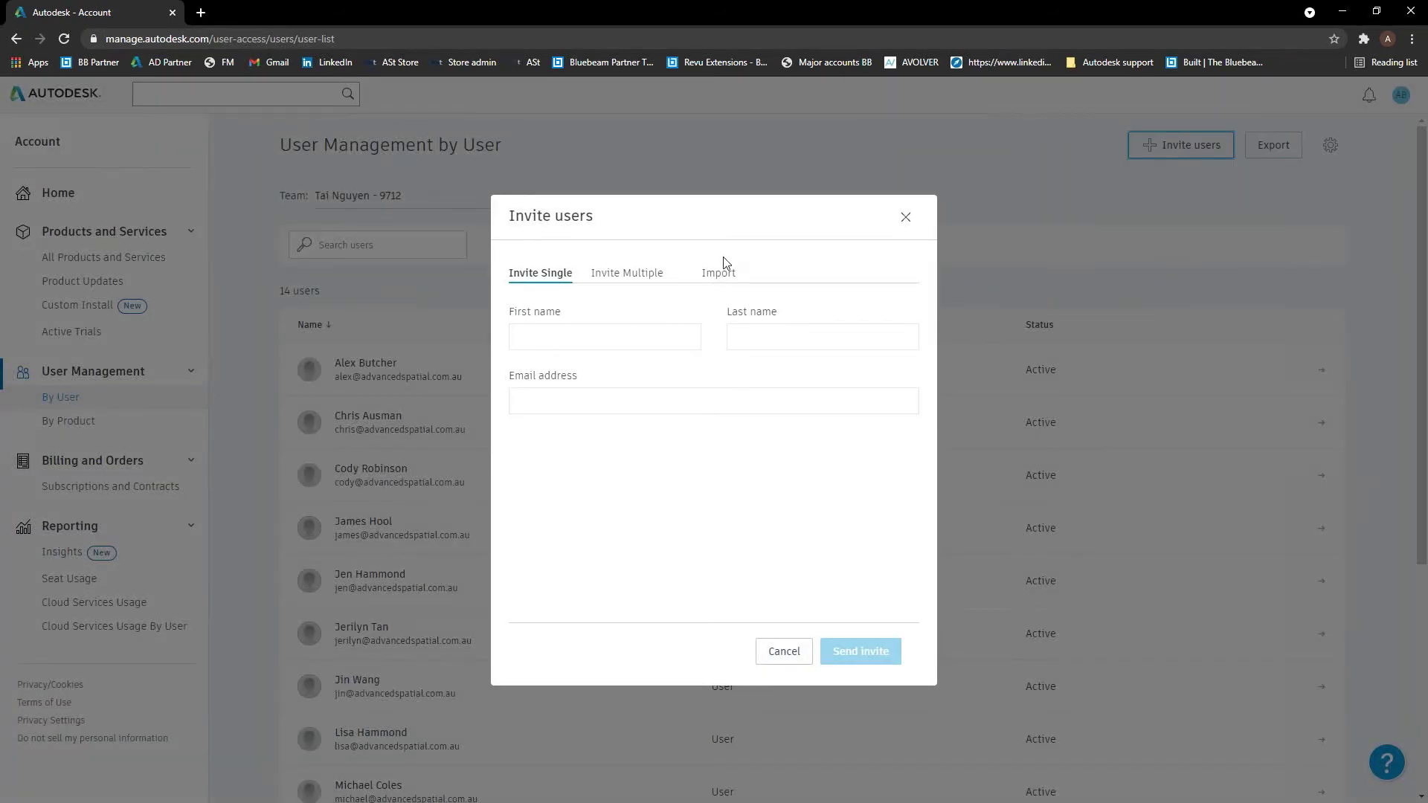
click(543, 344)
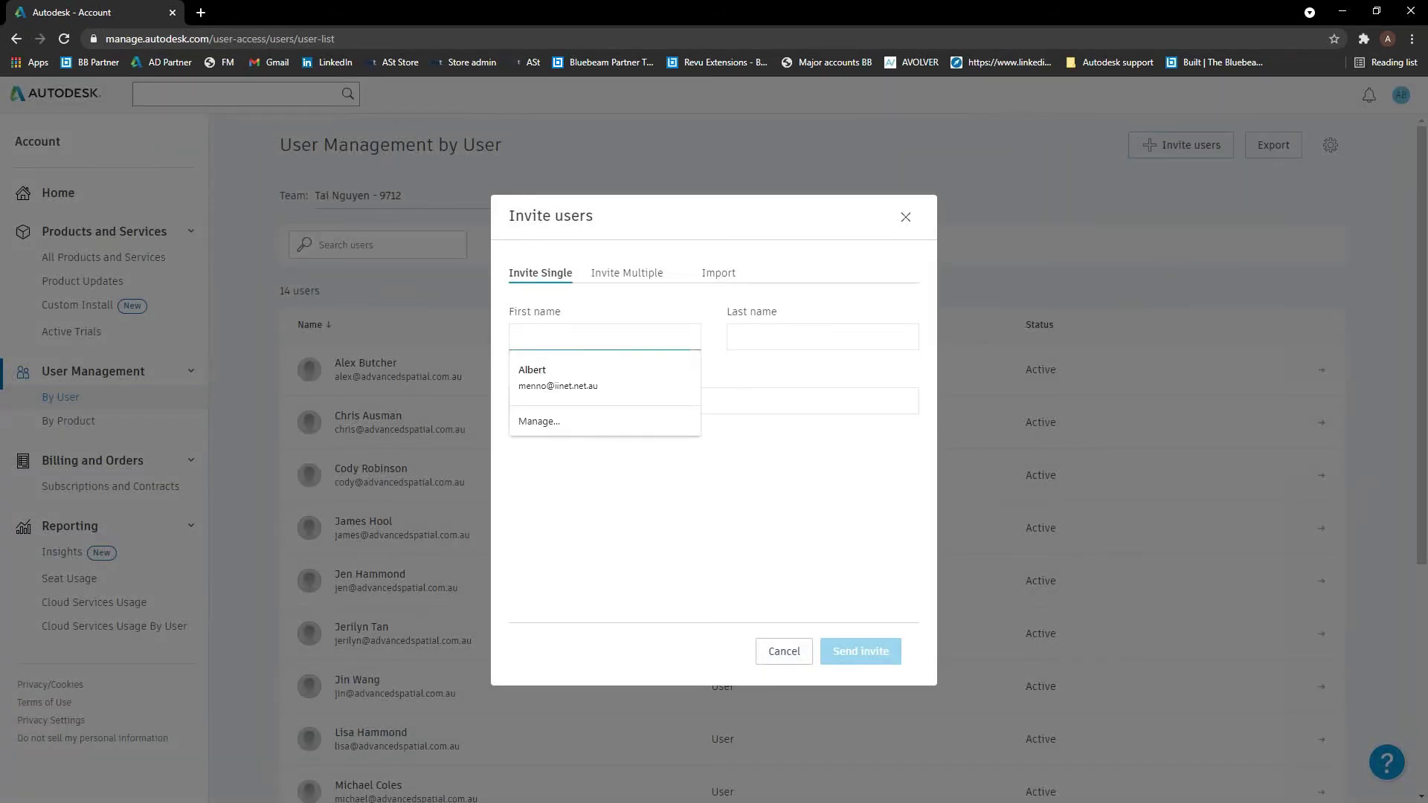
click(780, 486)
click(563, 396)
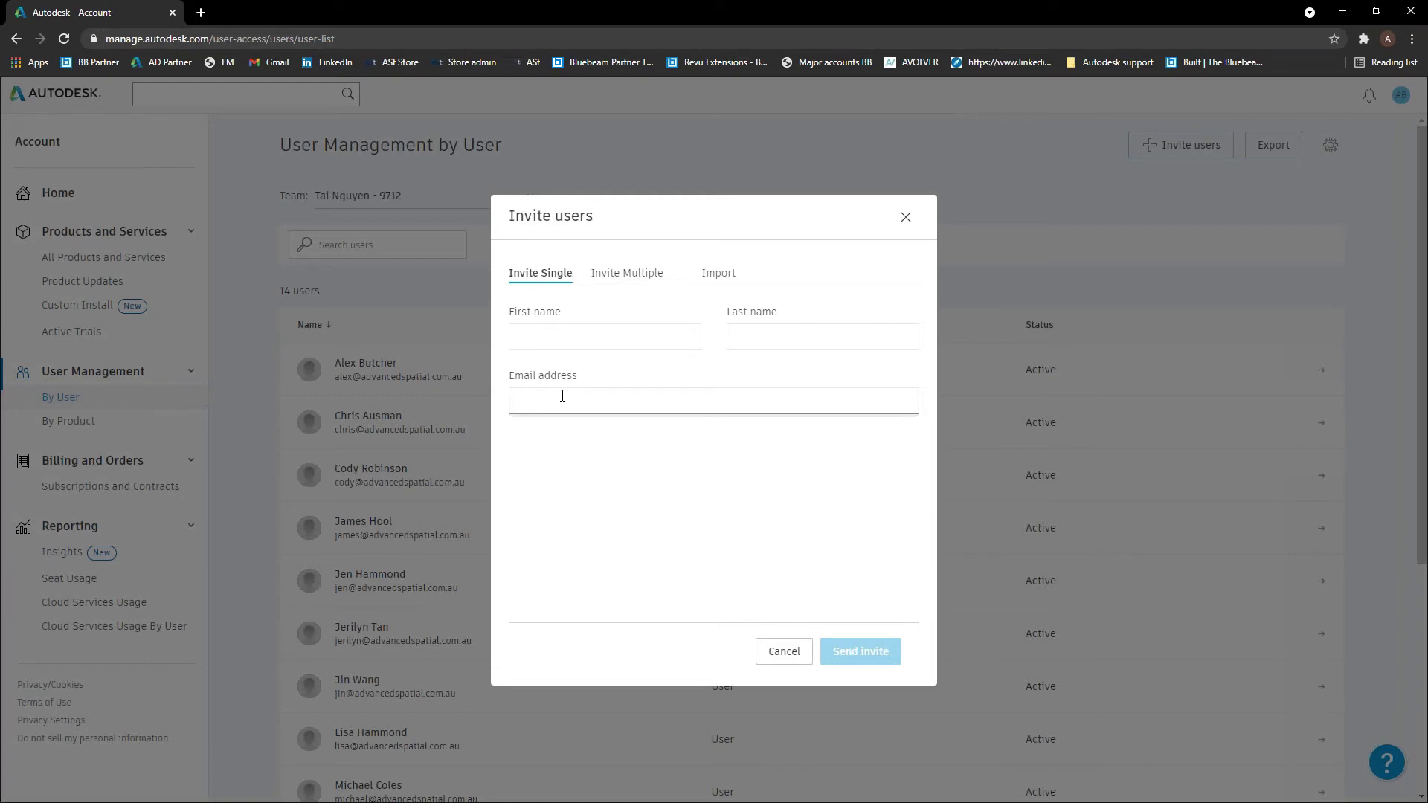
Review the multiple-user format and CSV import instructions, then close the invite window
click(623, 274)
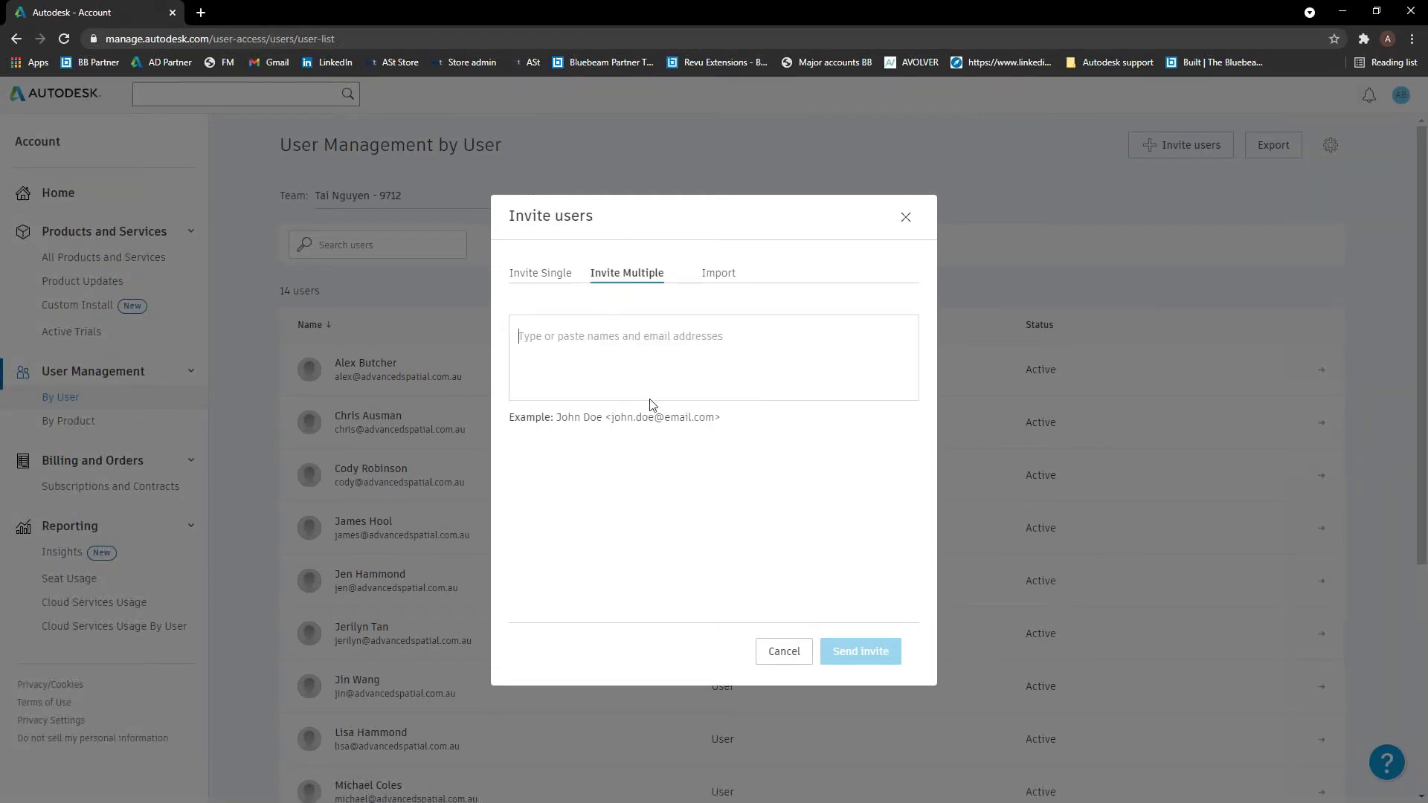
drag(722, 424, 558, 439)
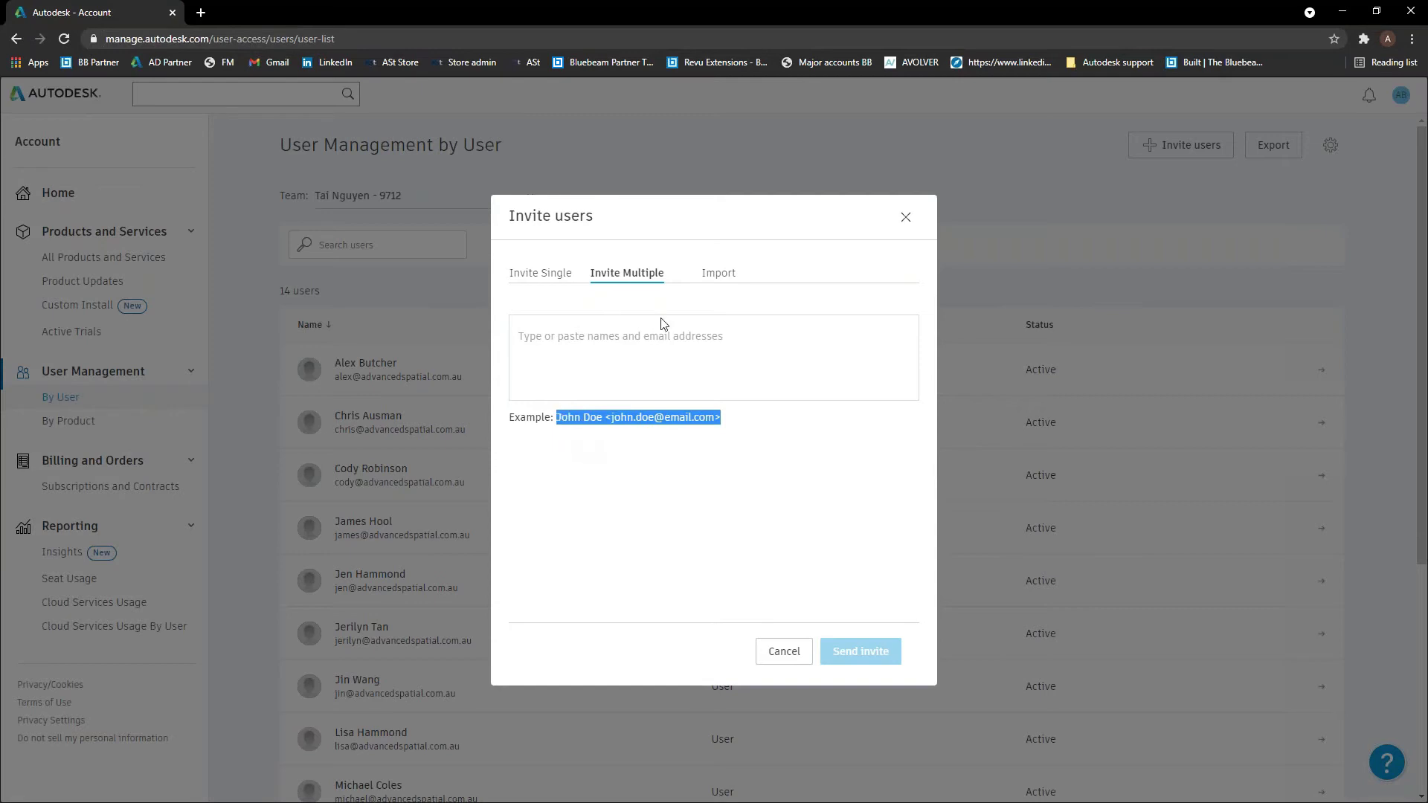
click(719, 277)
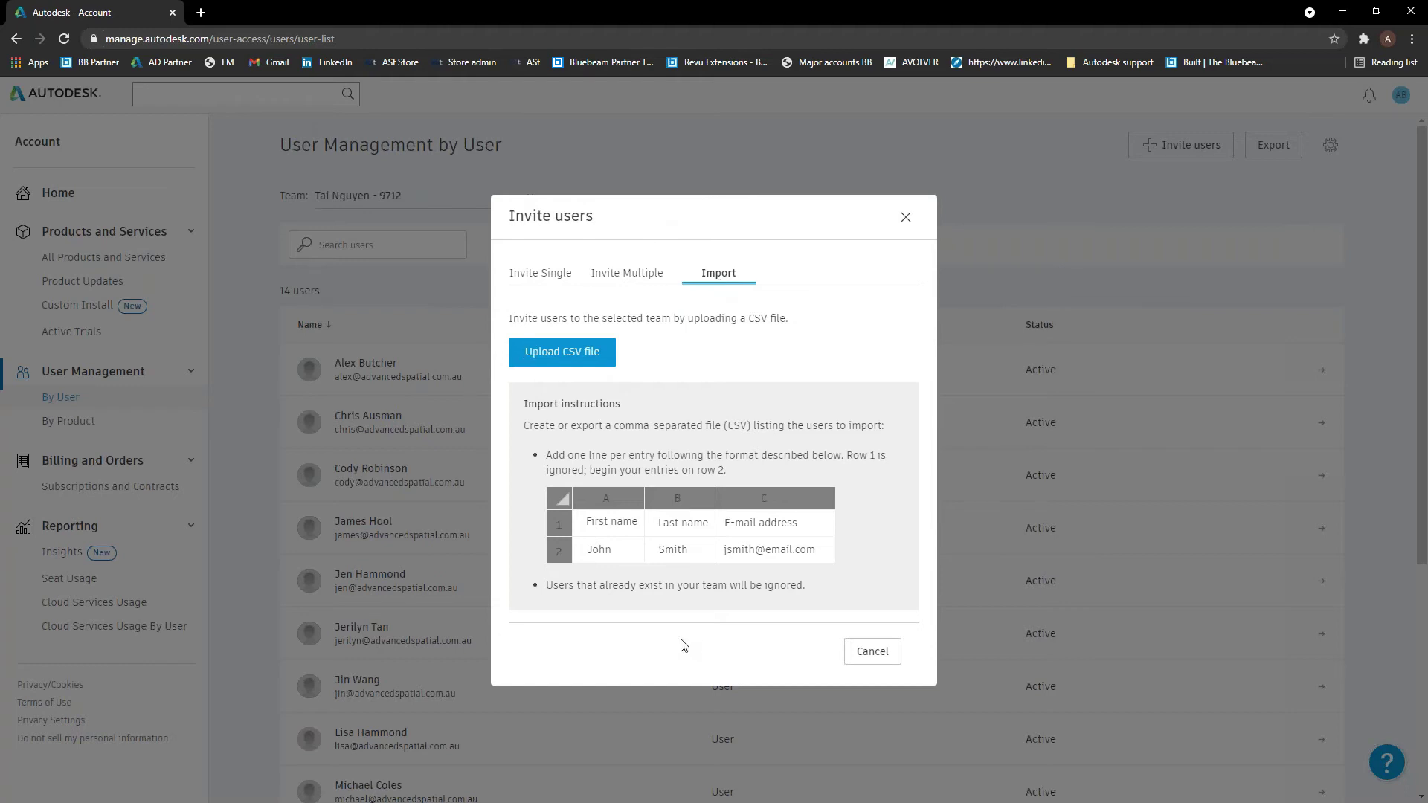
drag(806, 586, 535, 605)
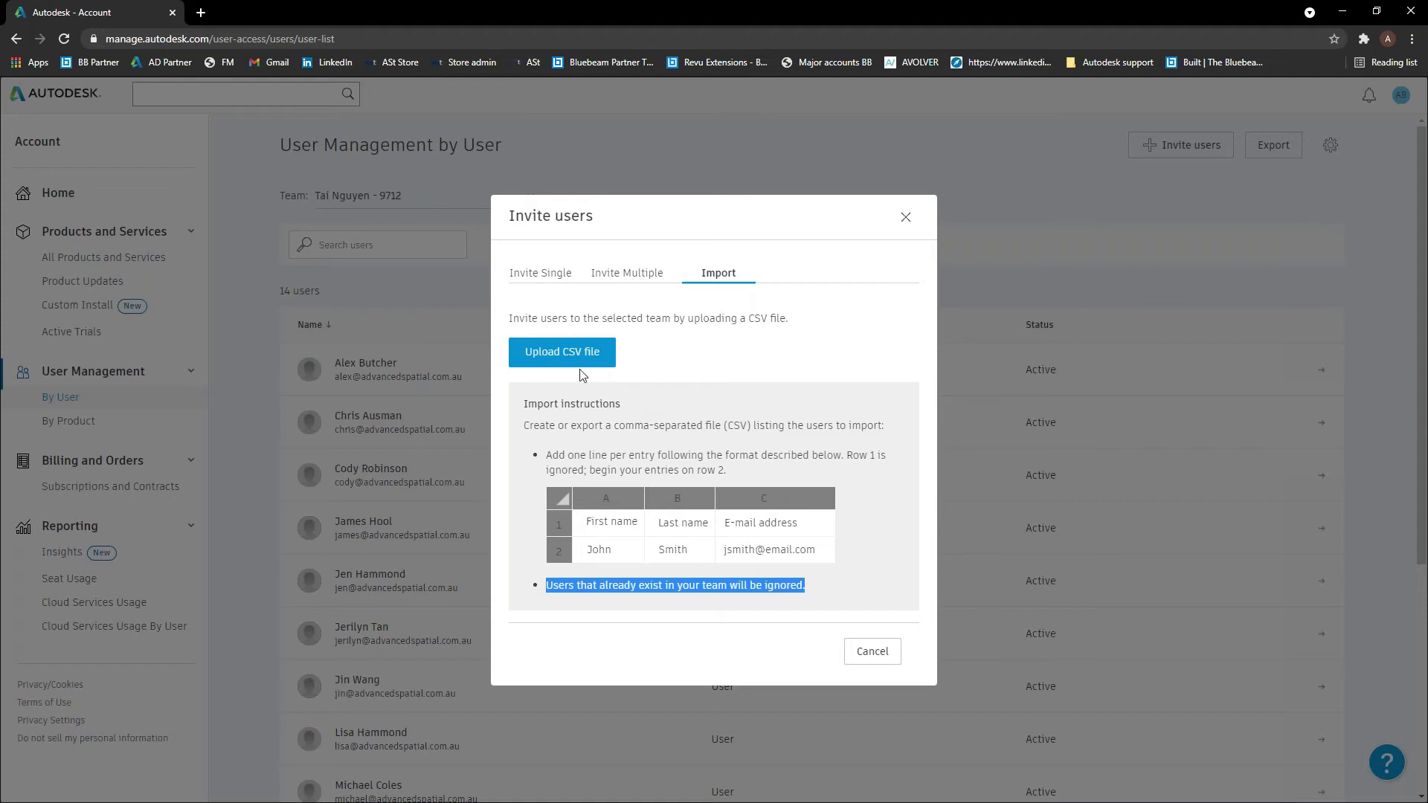
click(779, 228)
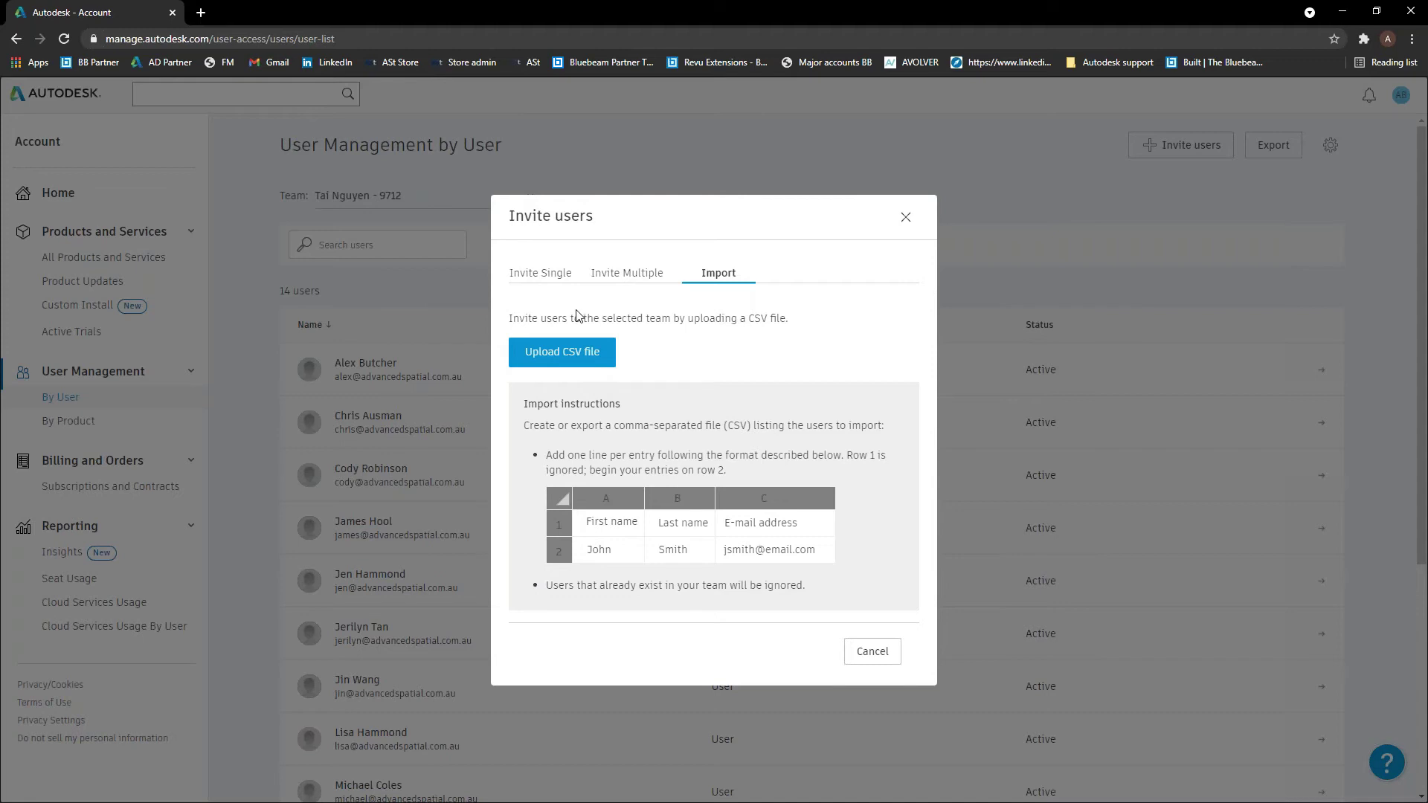
click(903, 217)
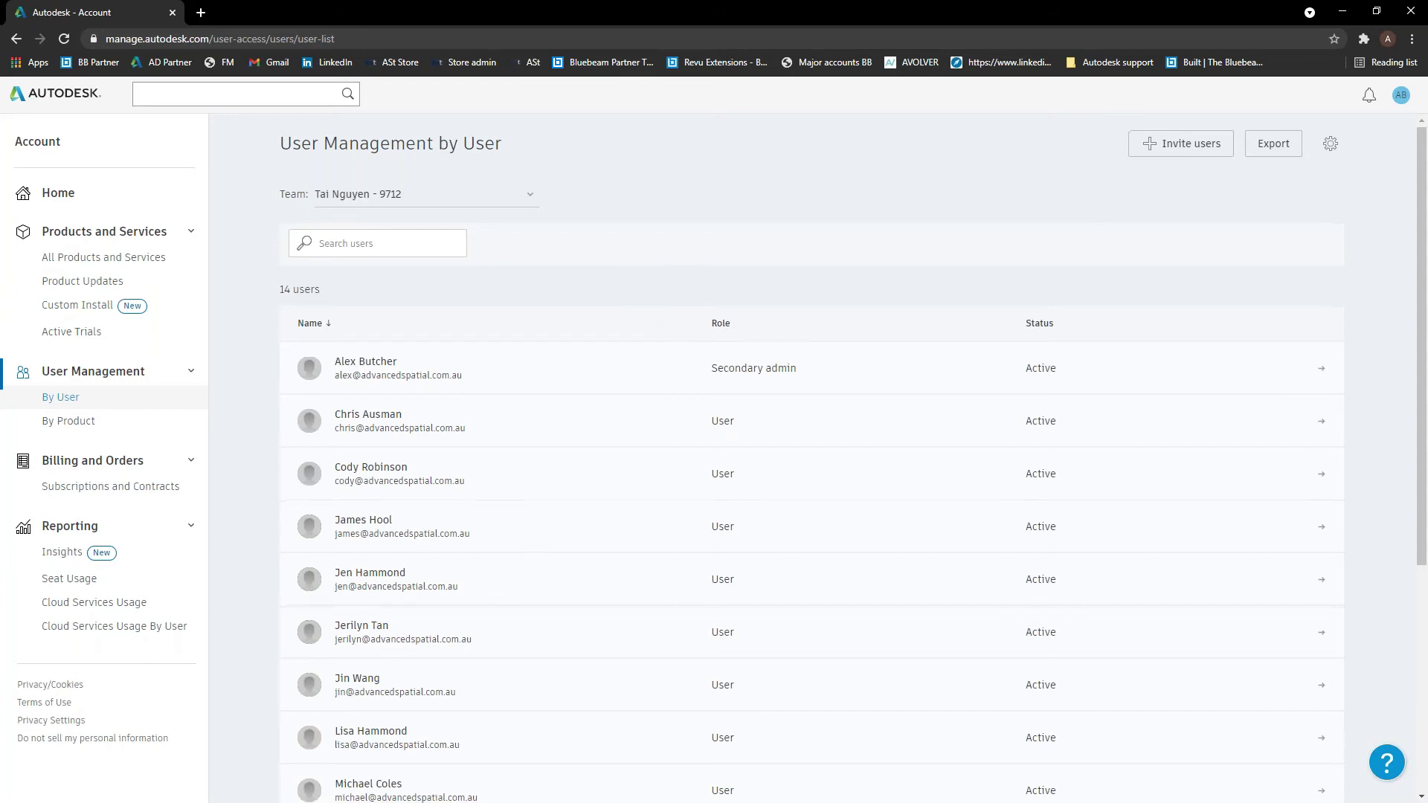
Check a user's Change role options unchanged, then delete that user from the team
scroll(628, 316, down, 2)
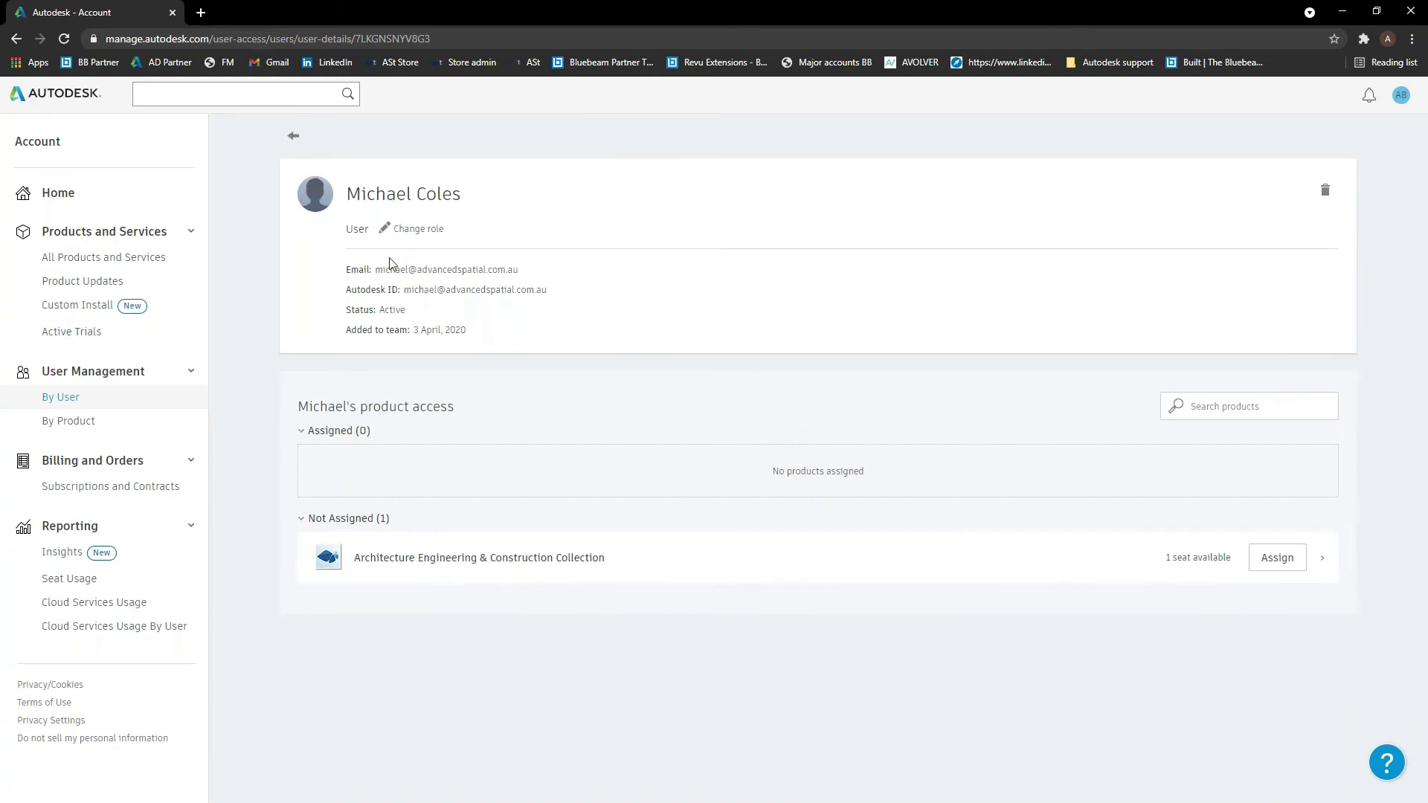
click(401, 230)
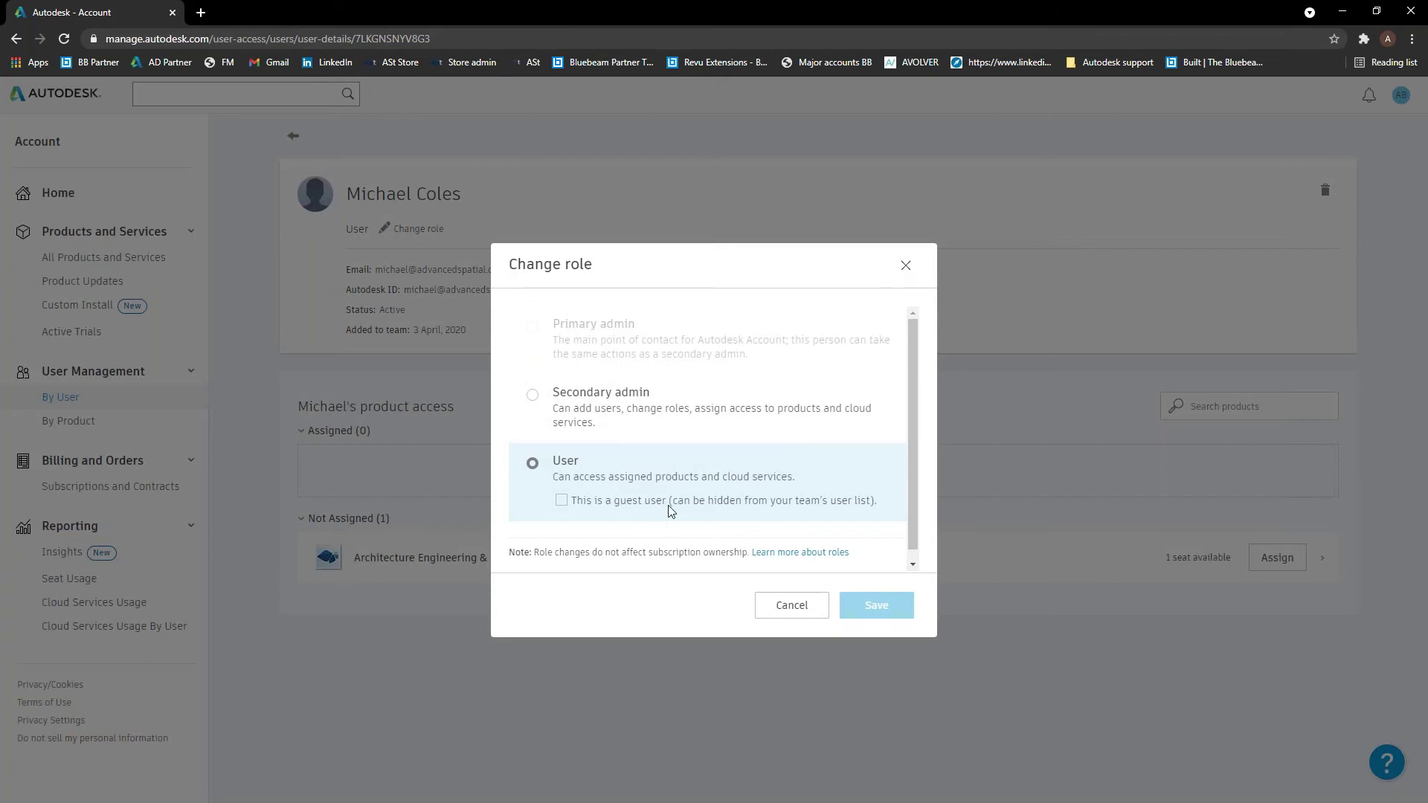
click(906, 266)
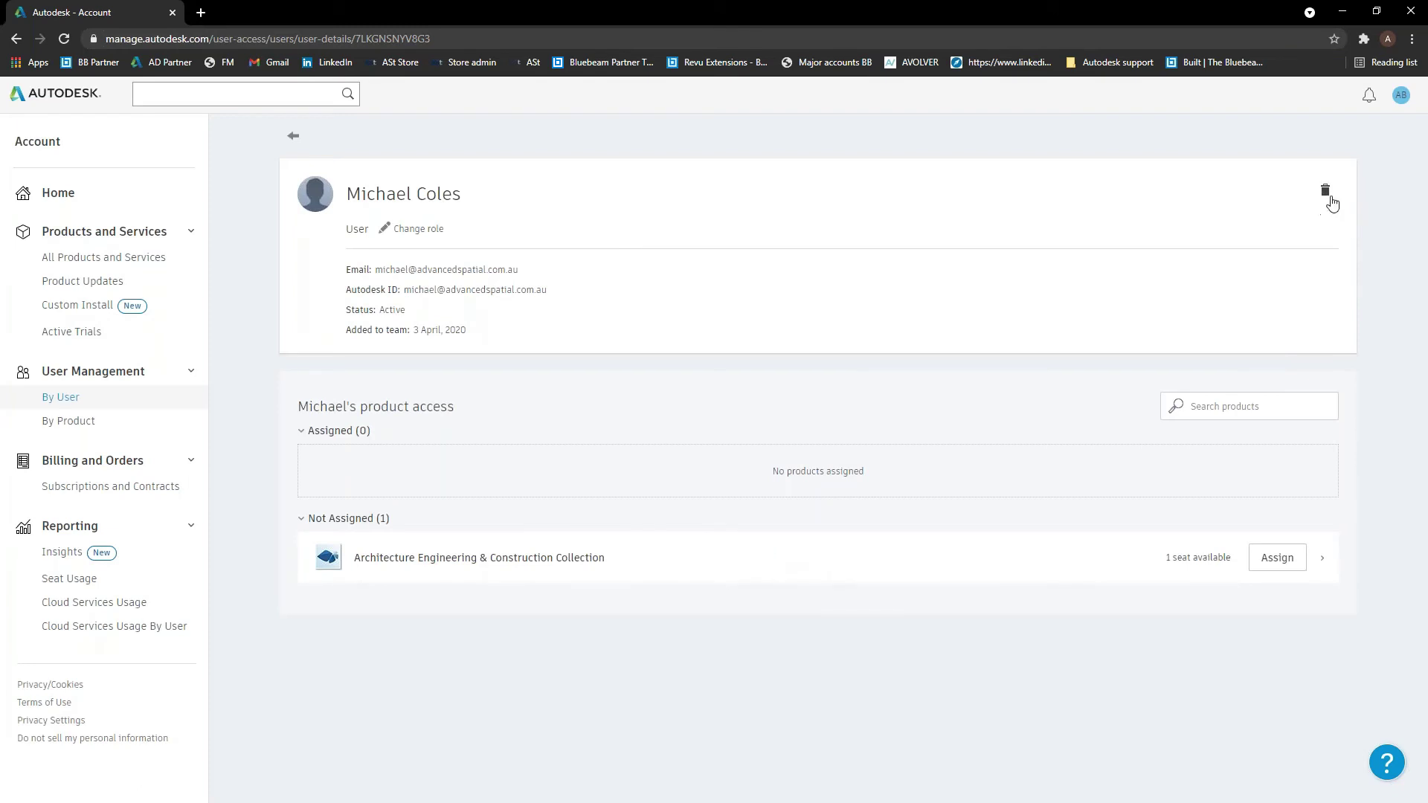
click(1325, 192)
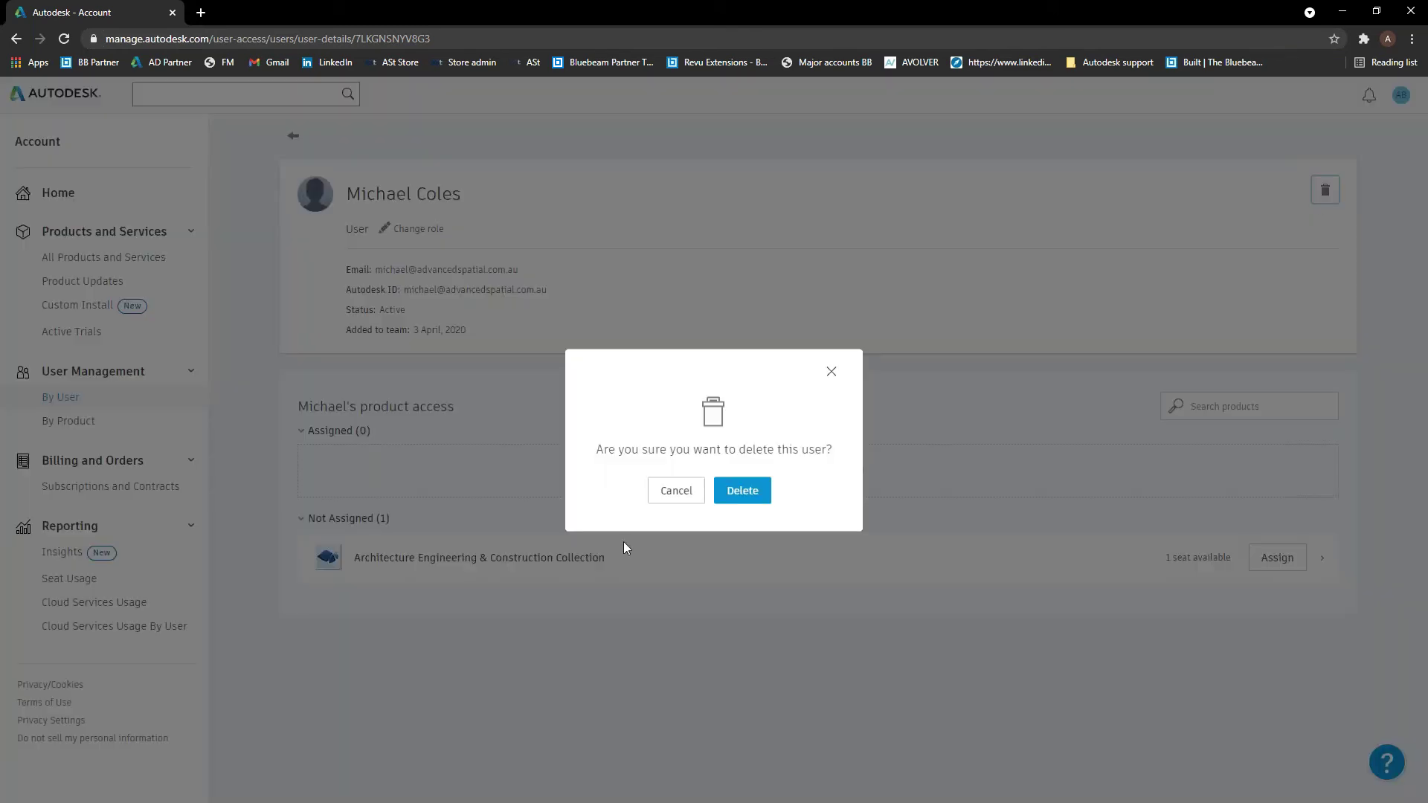
click(742, 491)
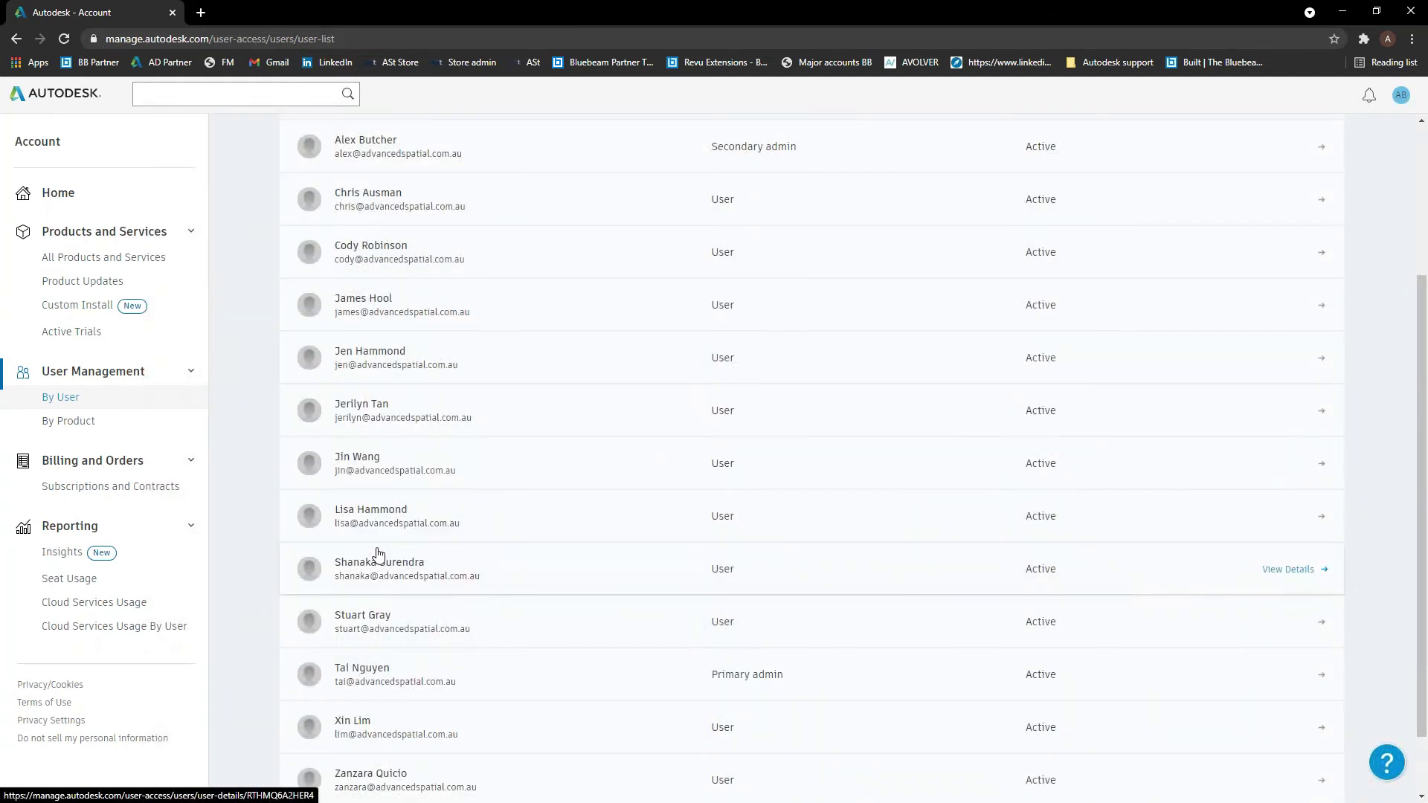
scroll(357, 551, down, 1)
Find the Secondary admin in the 13-user list and open their details page
scroll(353, 517, up, 4)
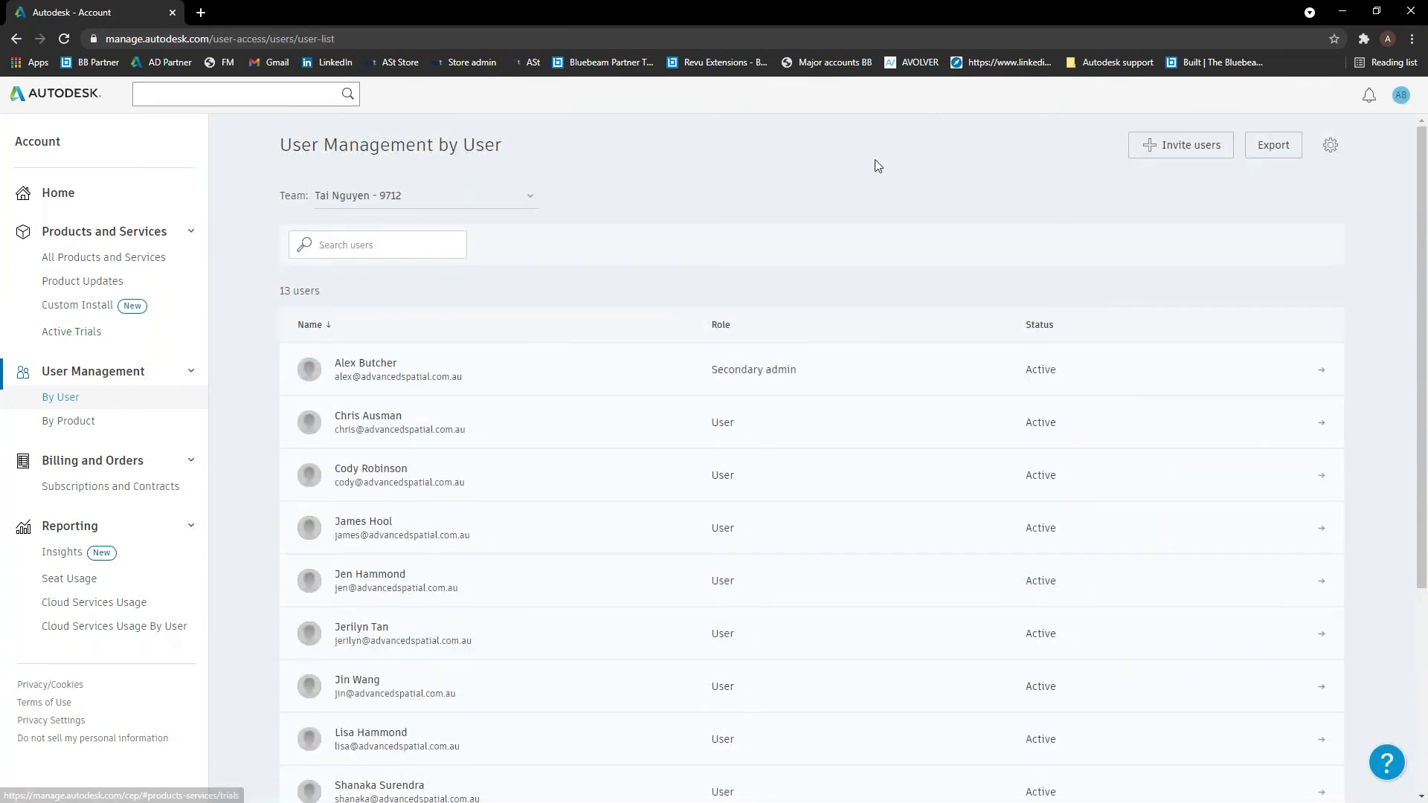
scroll(704, 357, down, 1)
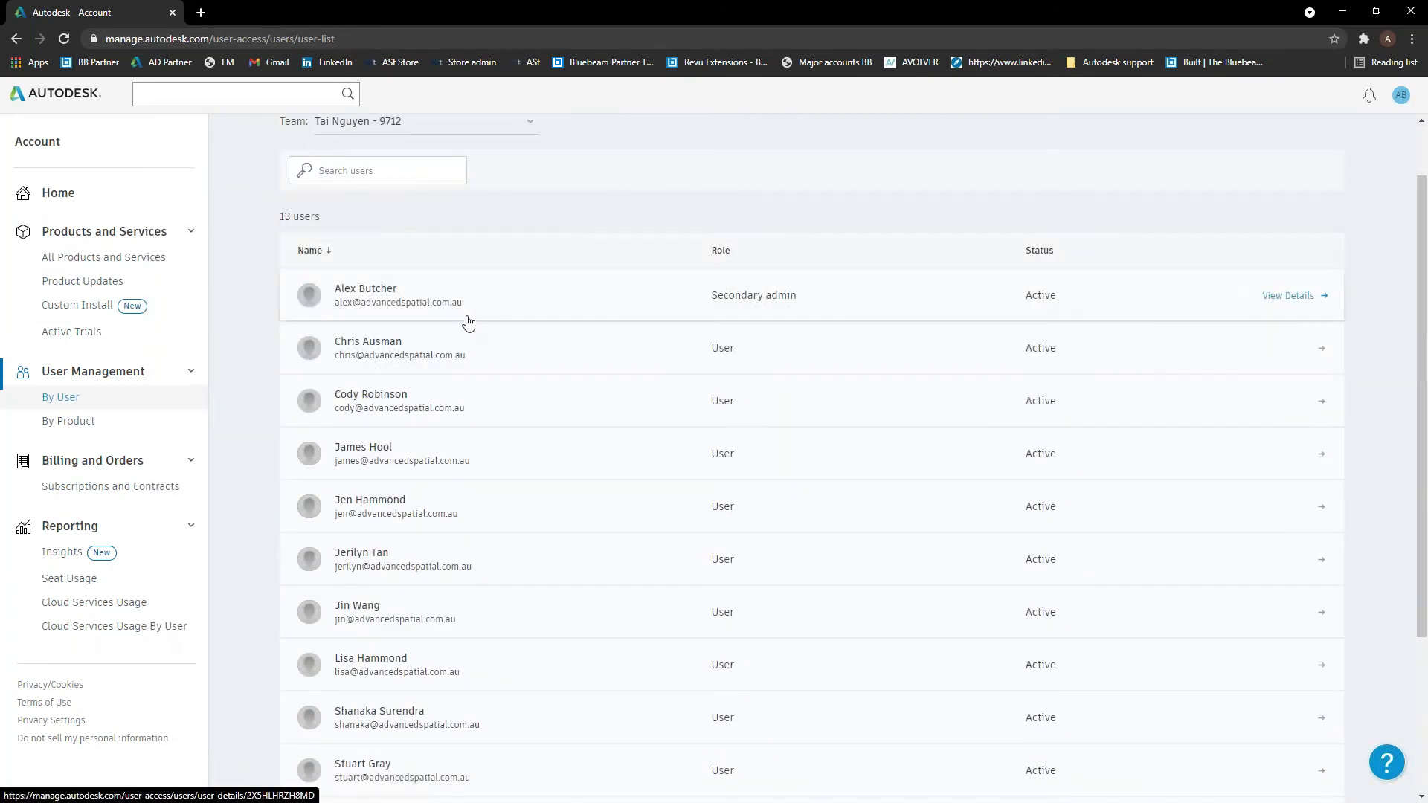
click(462, 308)
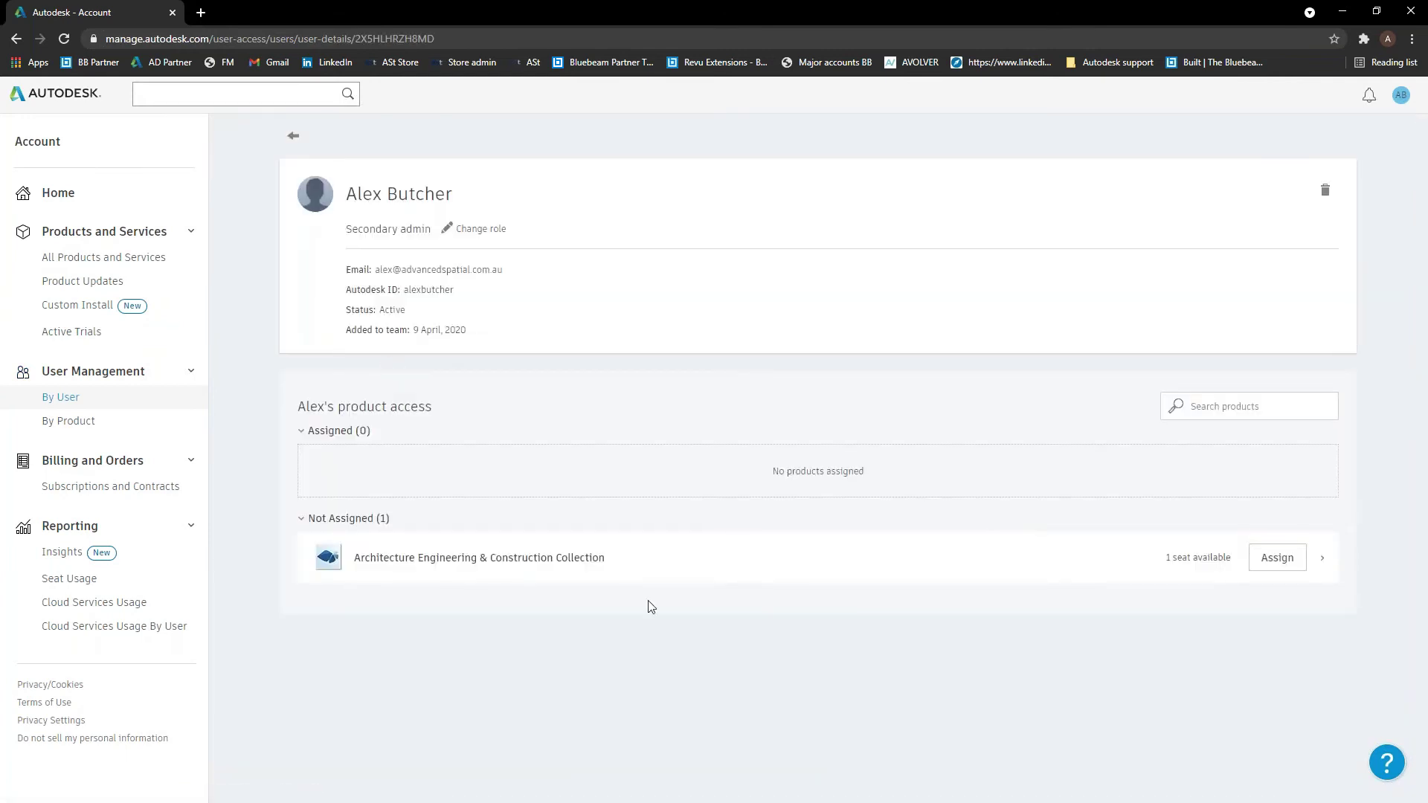
click(1277, 564)
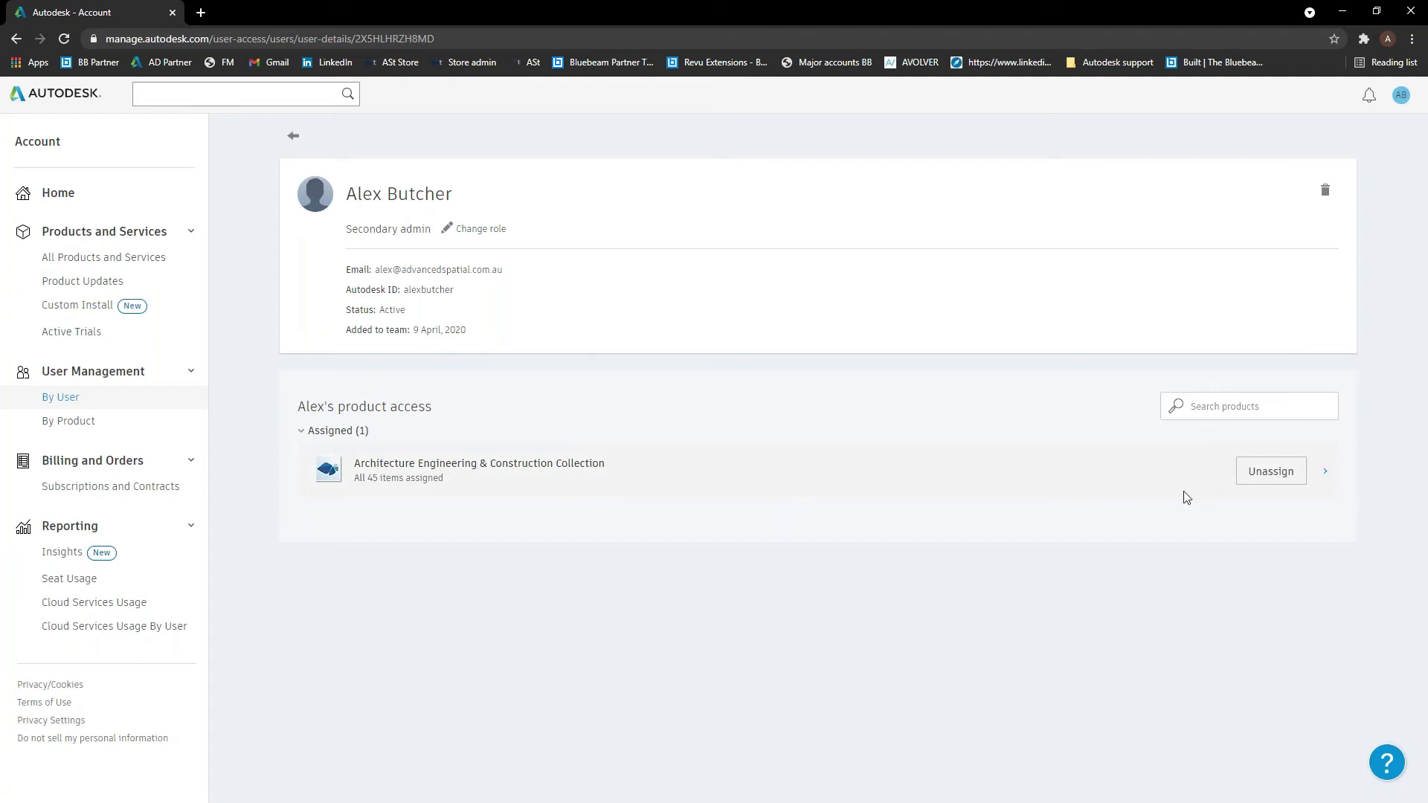
click(1286, 476)
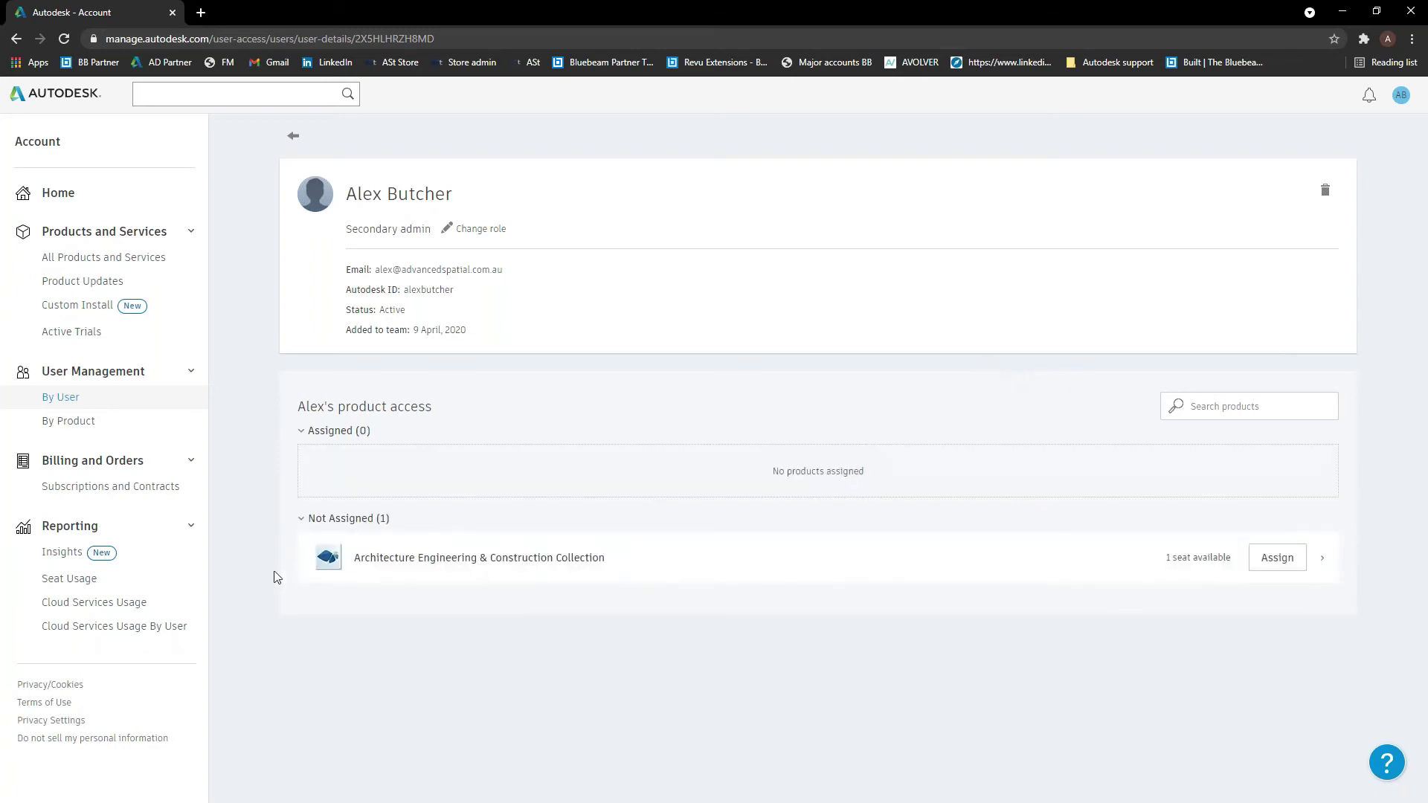
Switch to User Management by Product and open the Architecture Engineering & Construction Collection
click(64, 428)
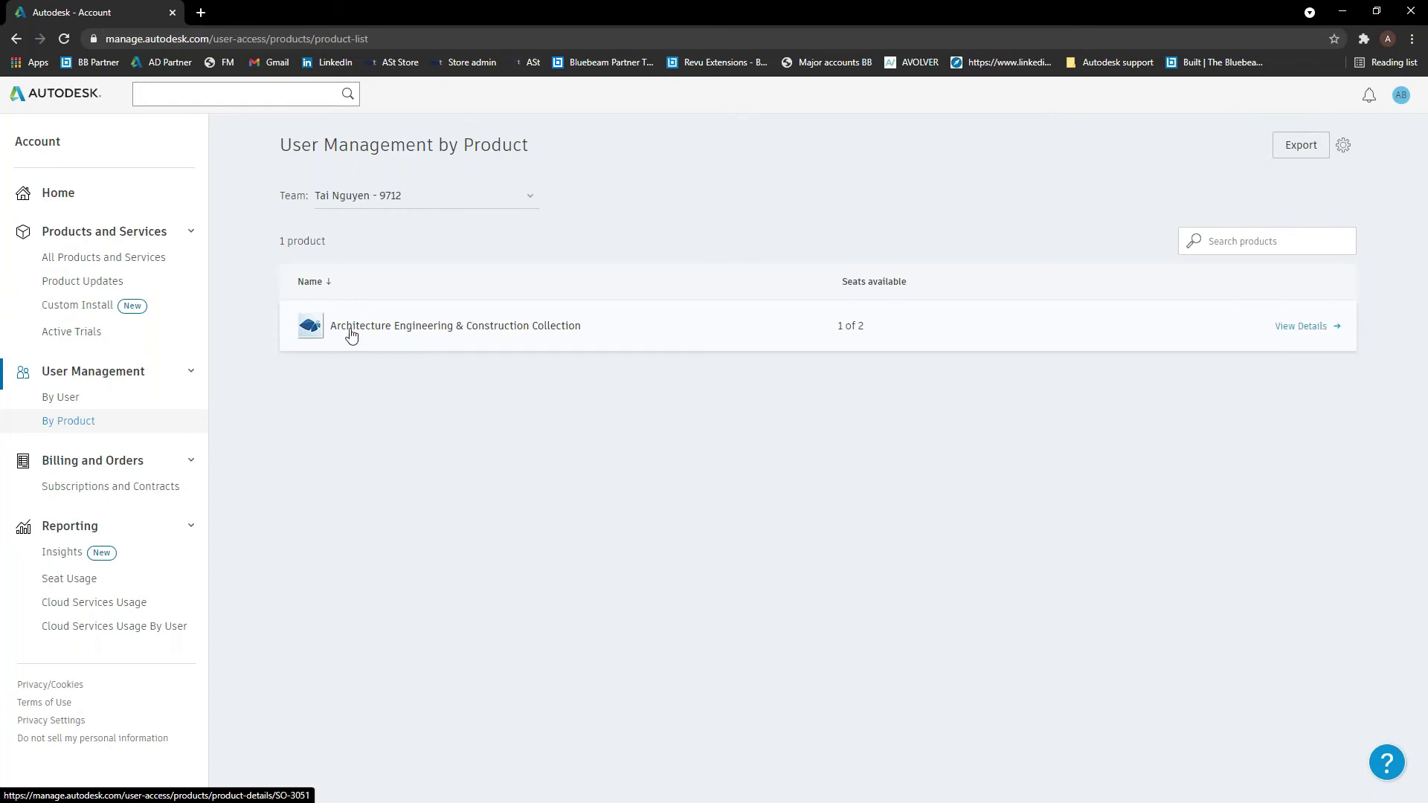
click(389, 338)
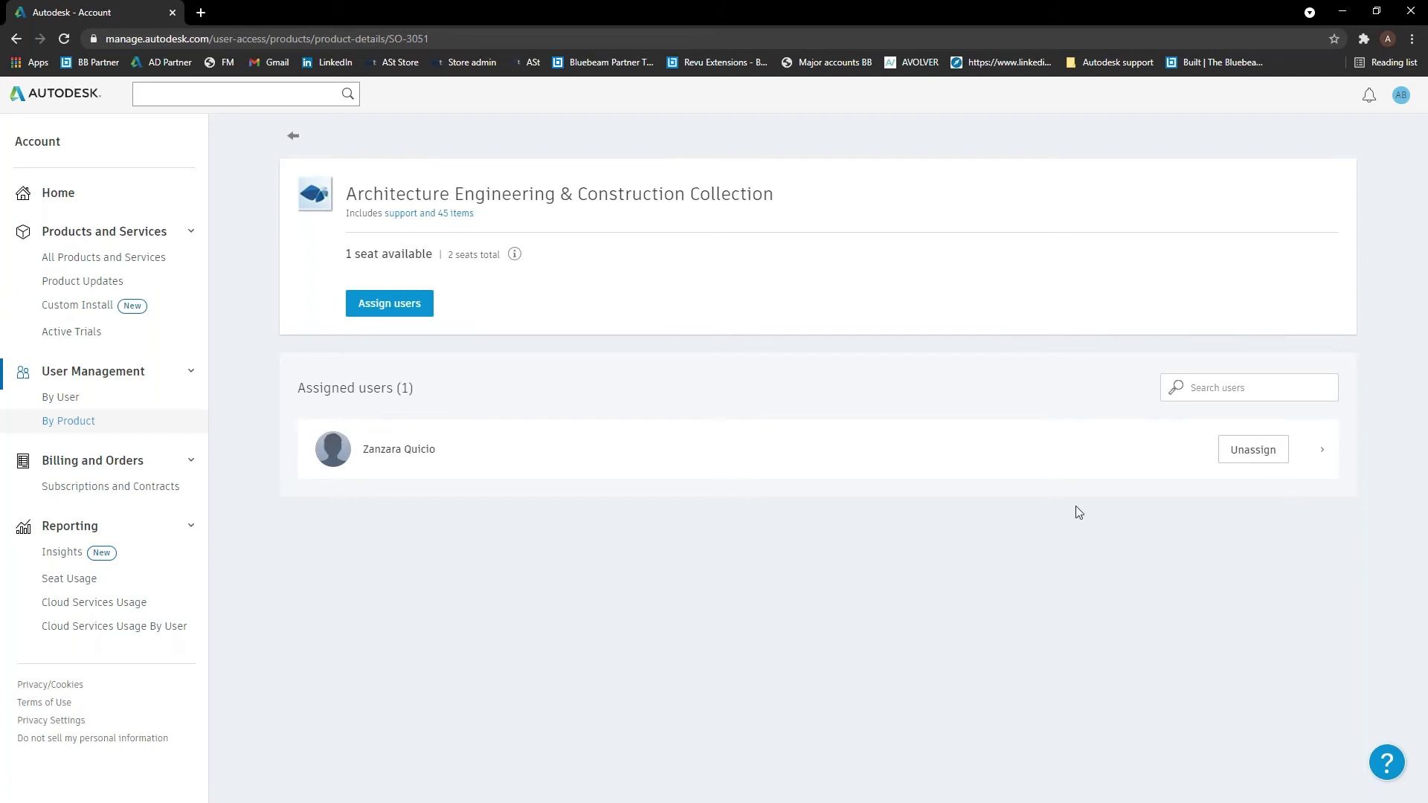
click(367, 305)
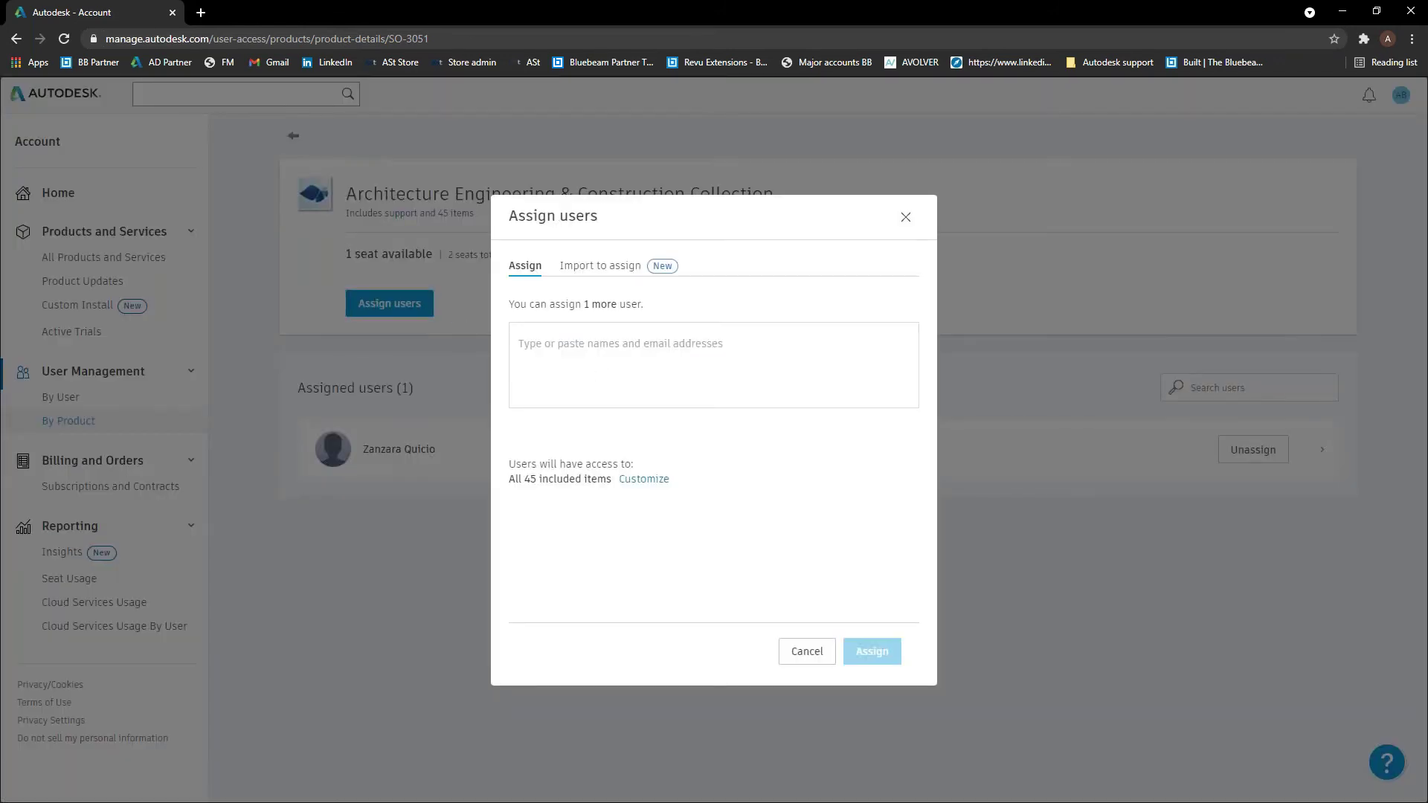
click(570, 344)
text(alex)
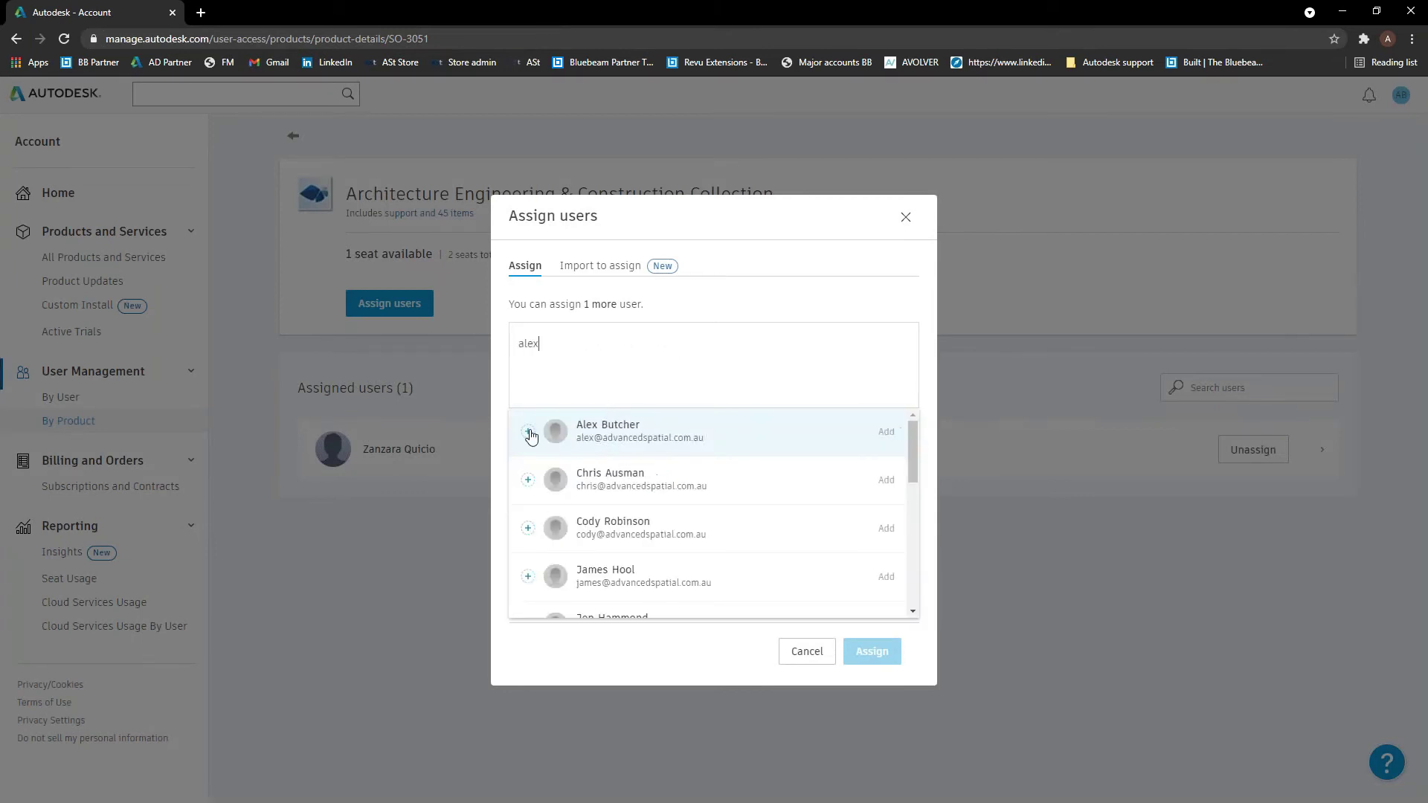
click(586, 433)
click(771, 221)
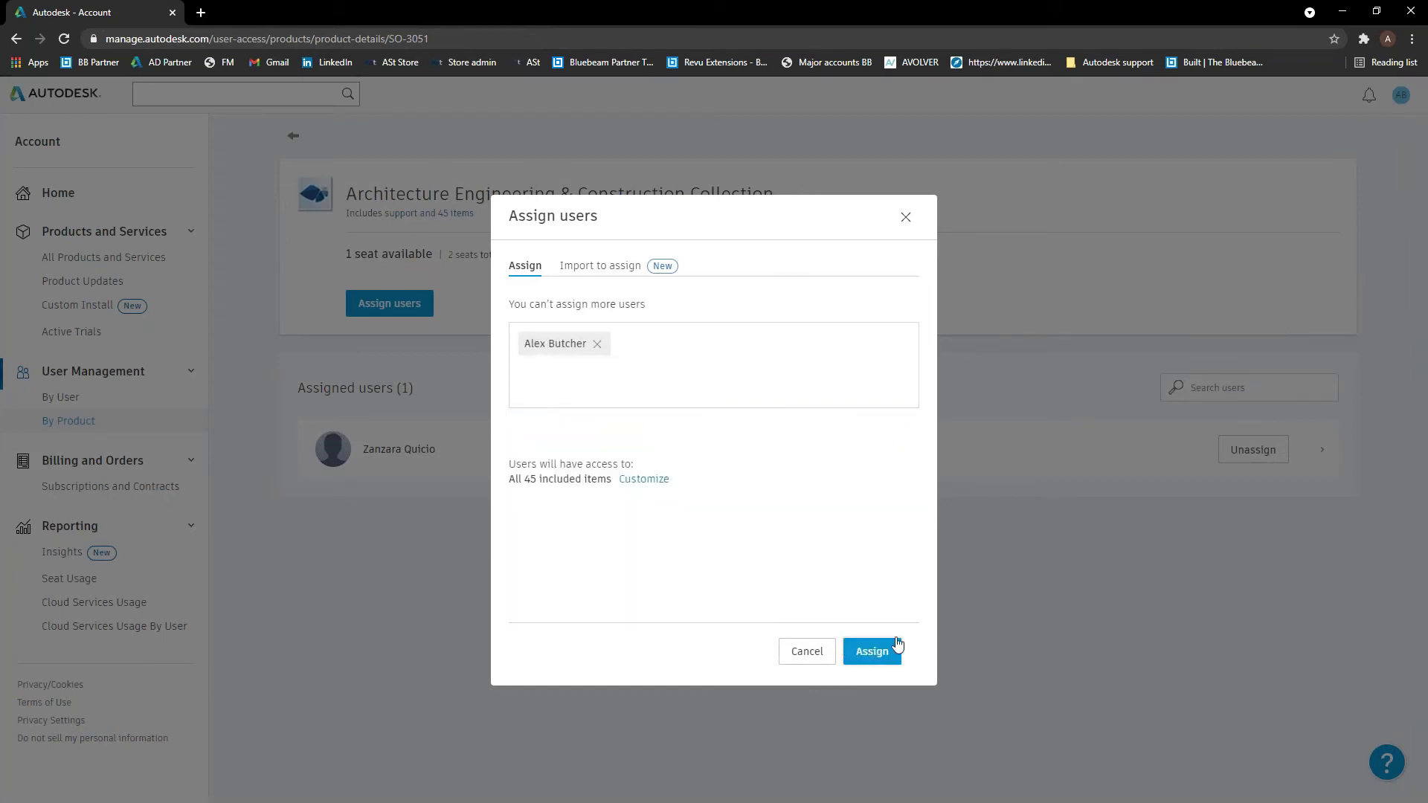
click(897, 649)
click(858, 645)
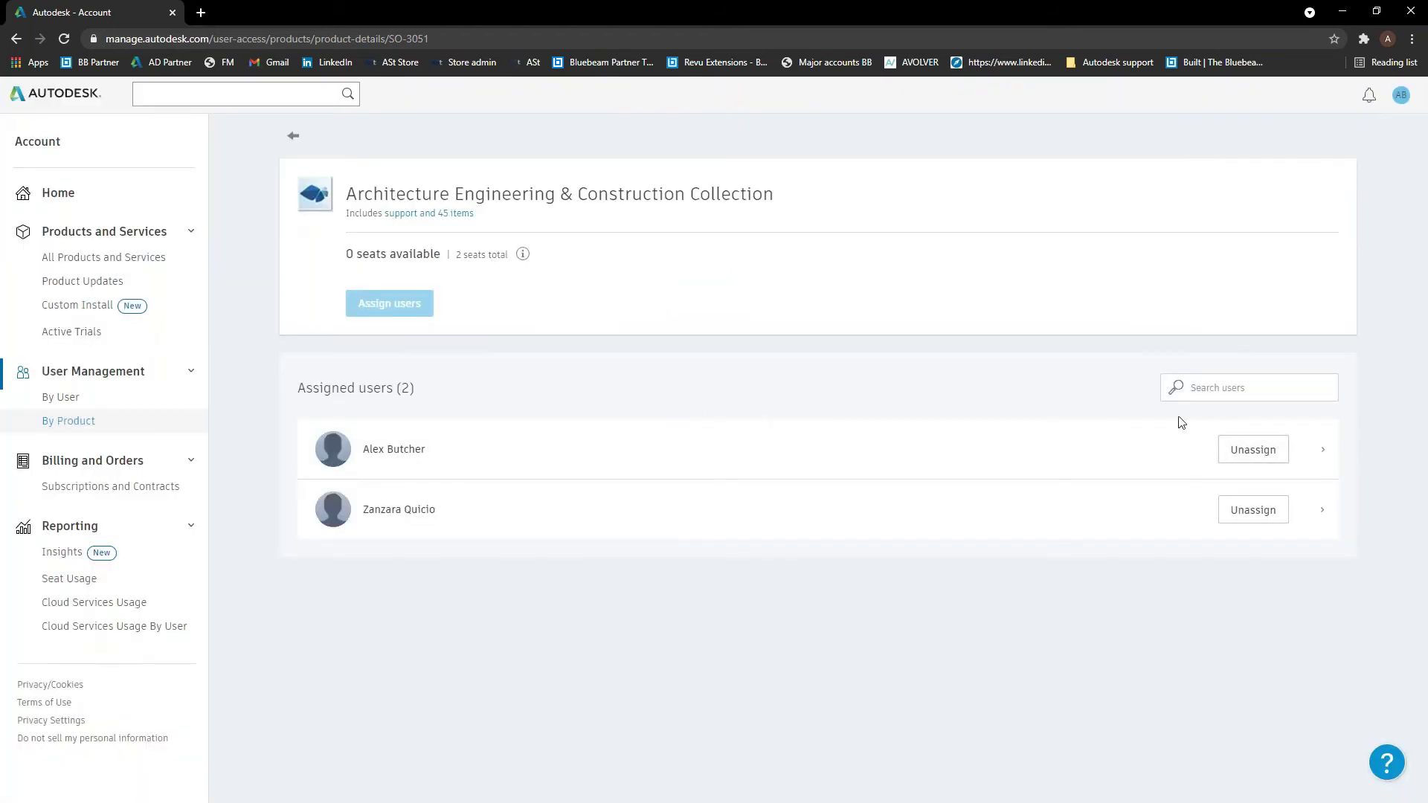
click(1263, 455)
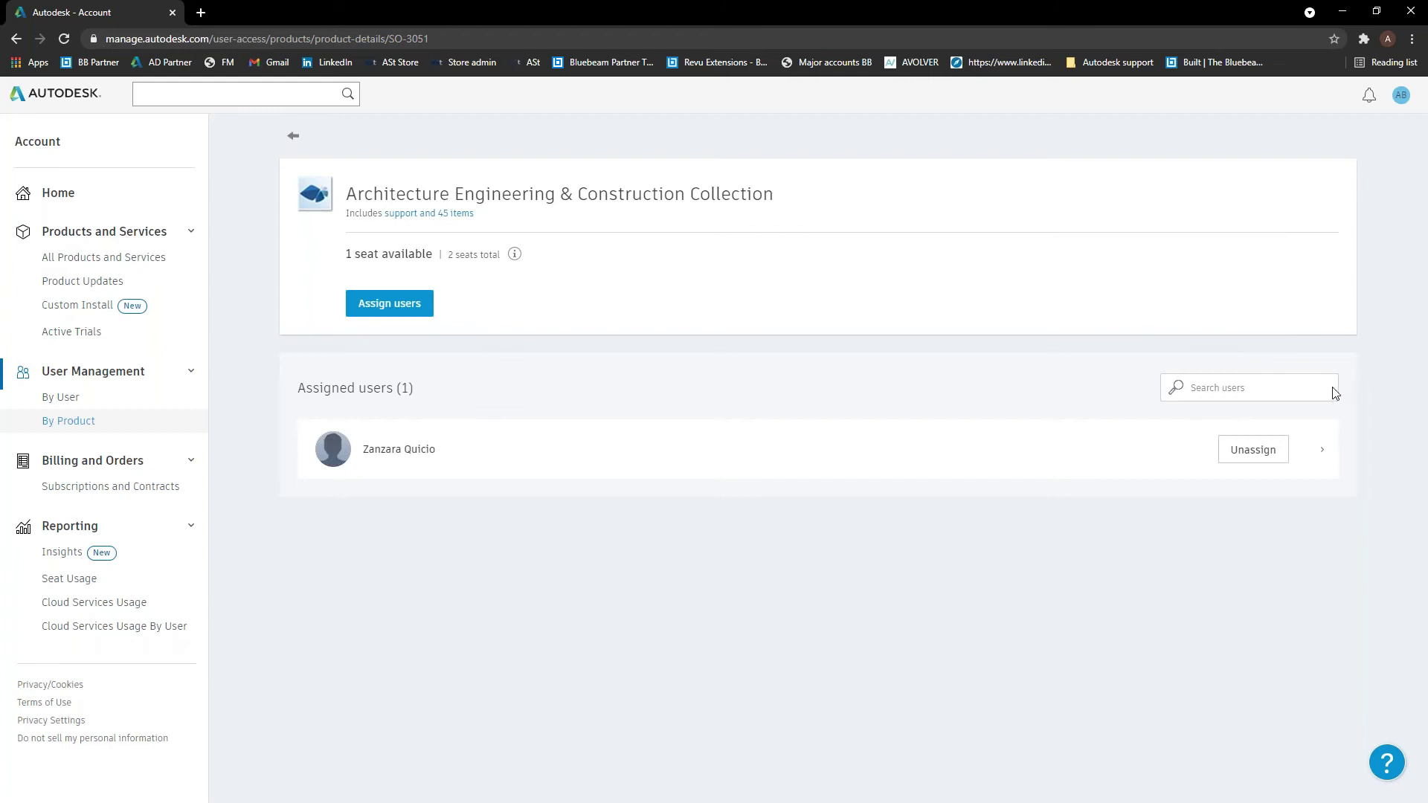
triple_click(1308, 388)
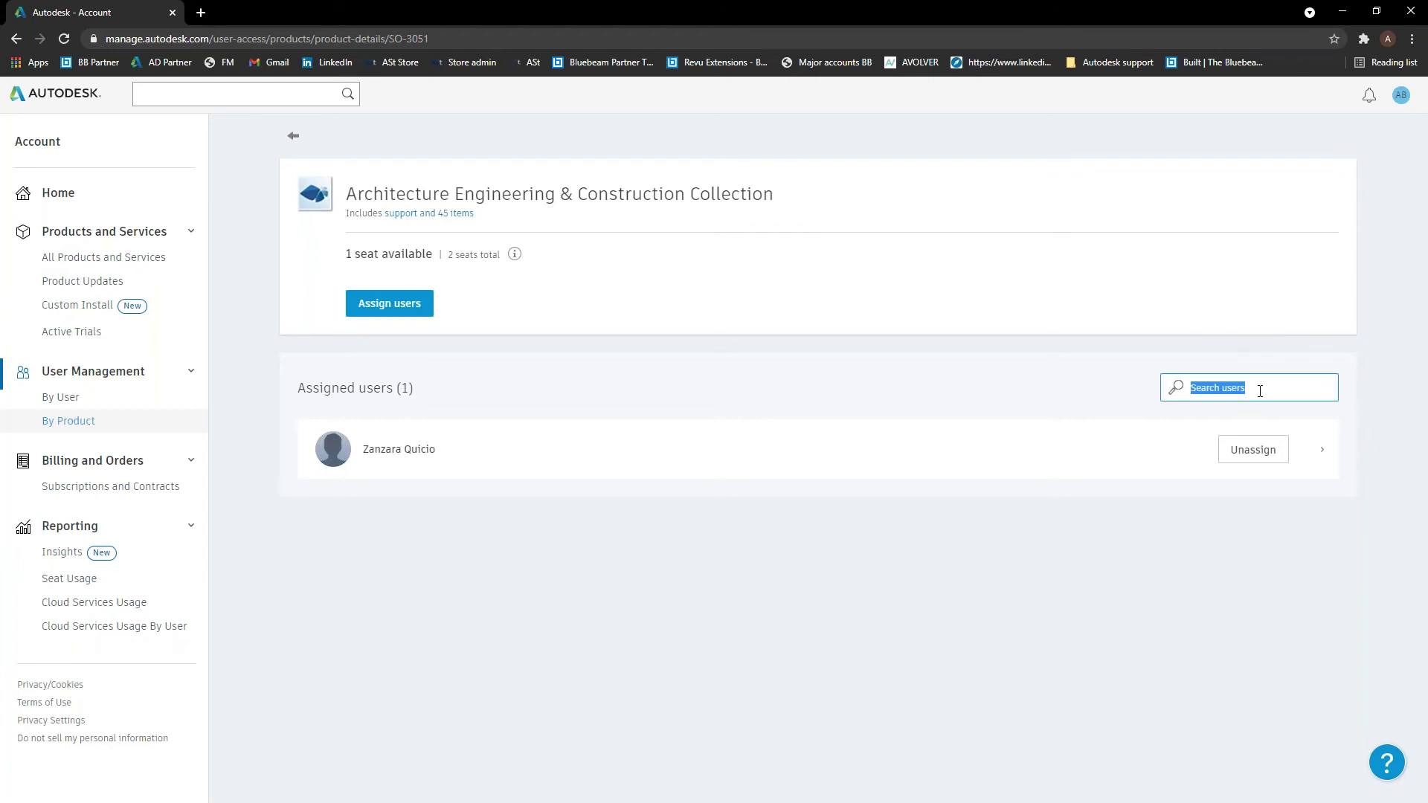
Search assigned users for 'zanzar', clear the search, and return to the product list
click(1202, 388)
text(zanzara)
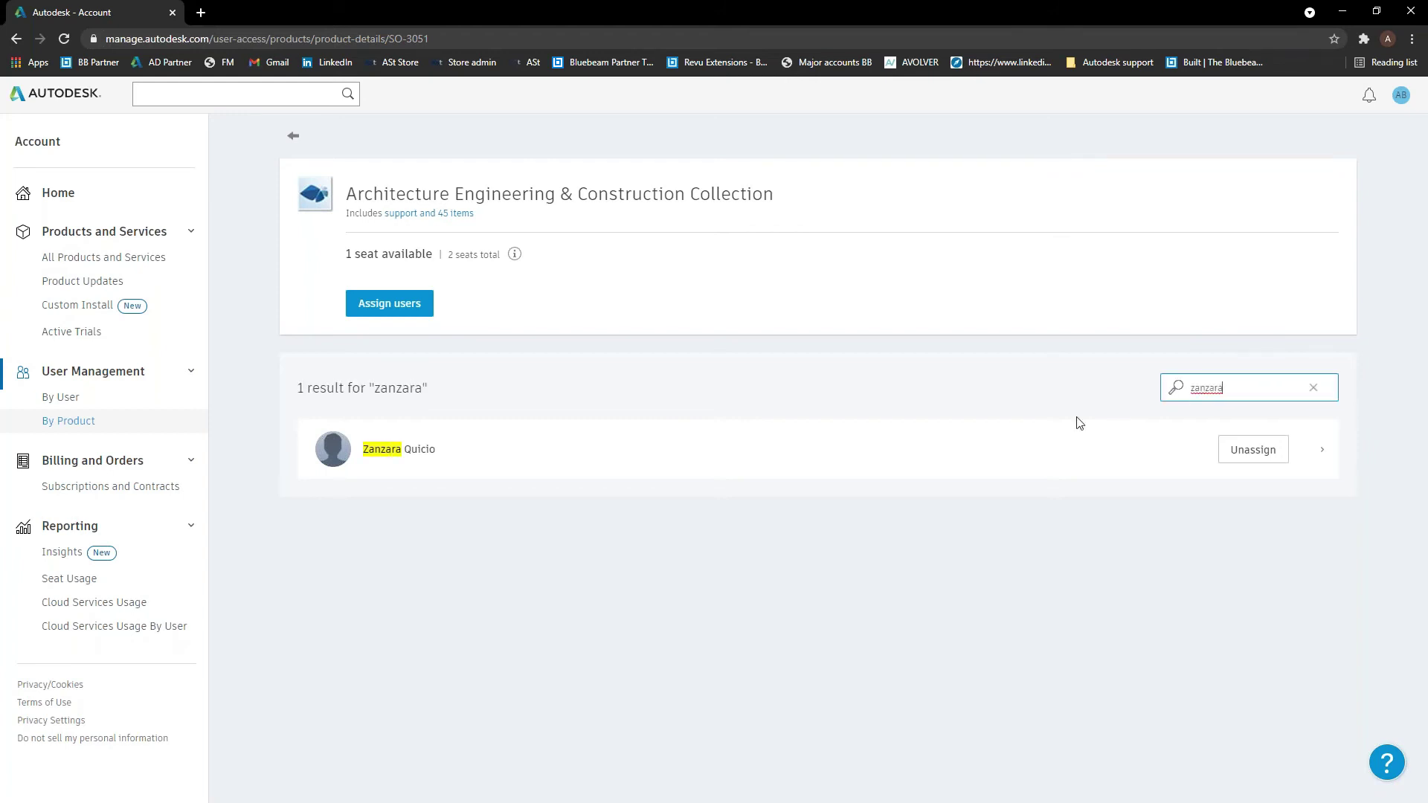
click(1314, 388)
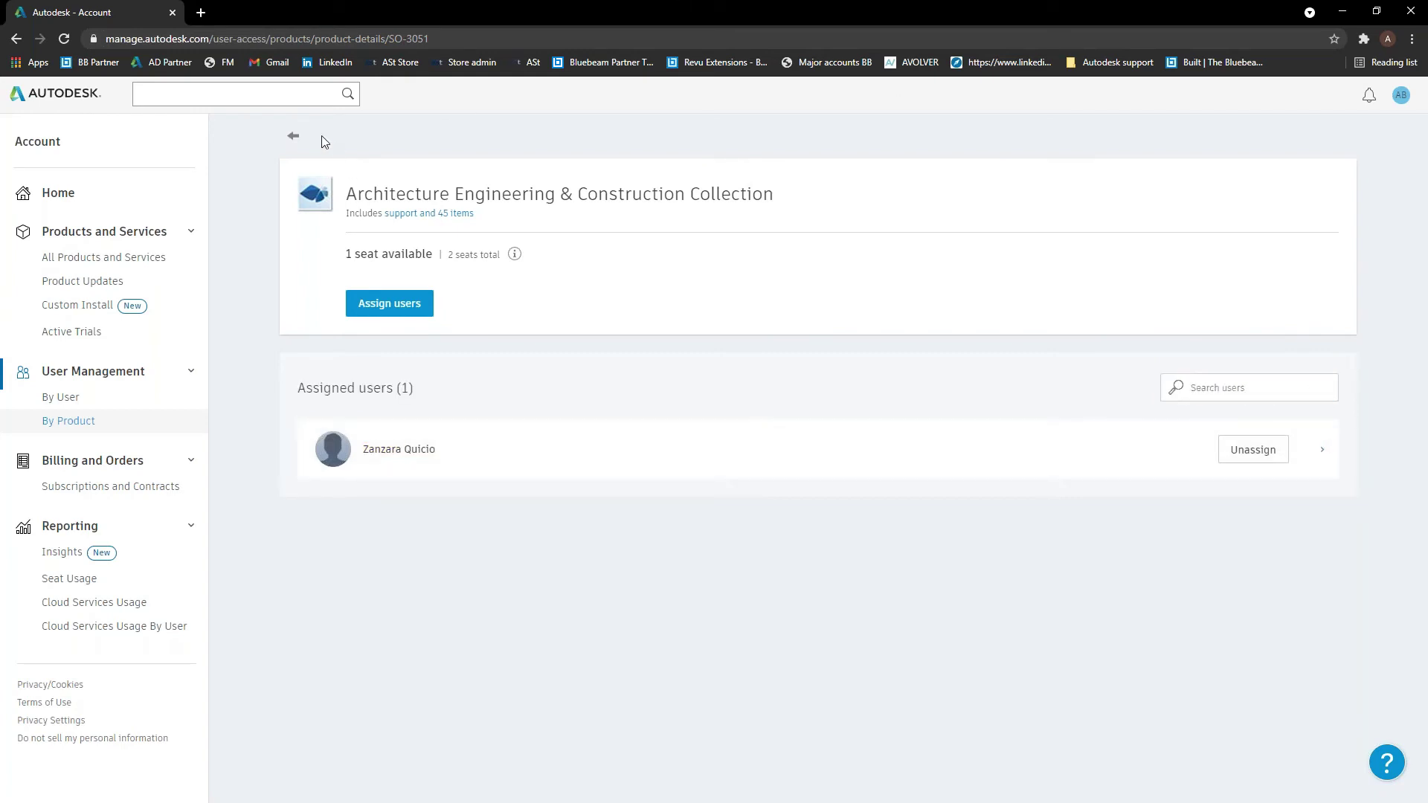
click(292, 137)
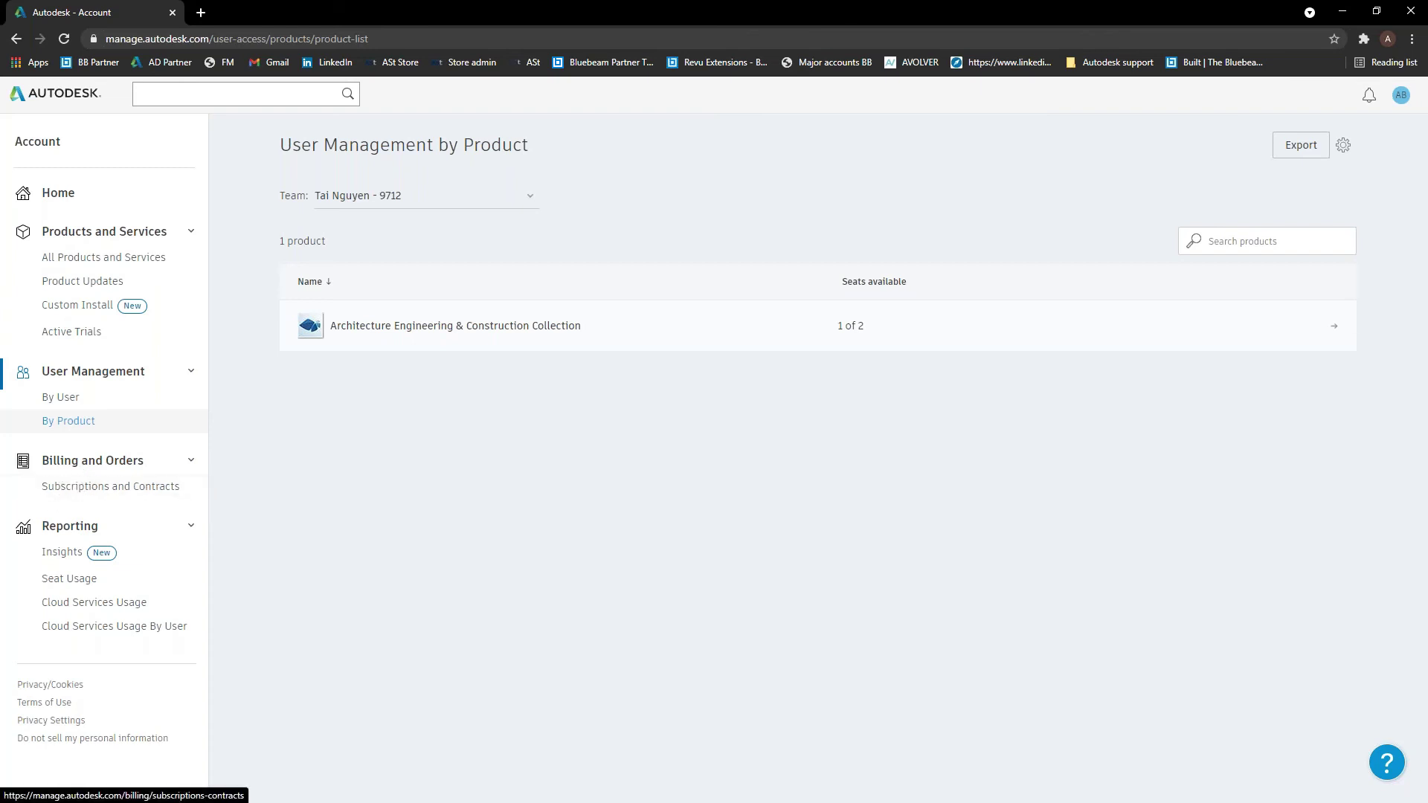
Open Subscriptions and Contracts and select the AEC Collection subscription row
click(117, 497)
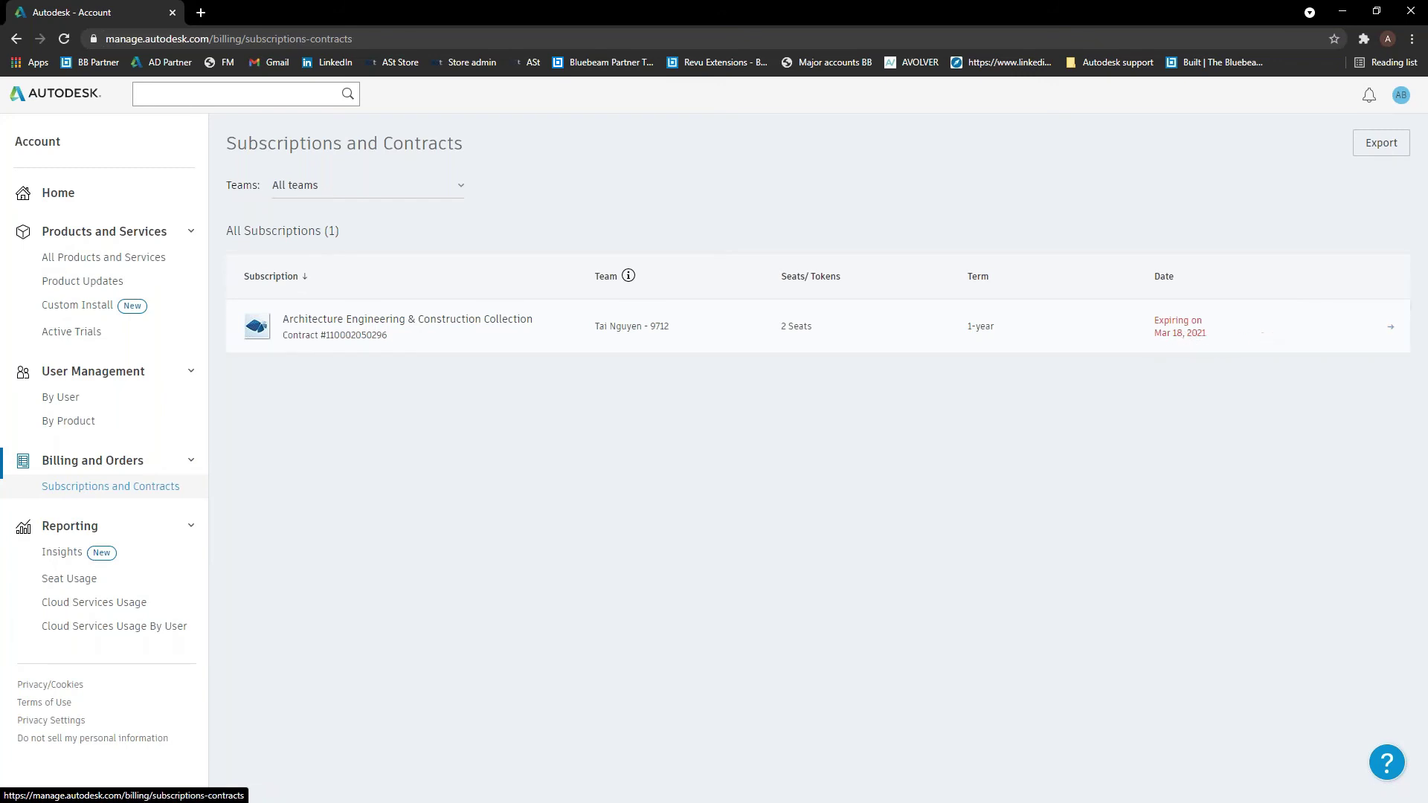
click(1206, 332)
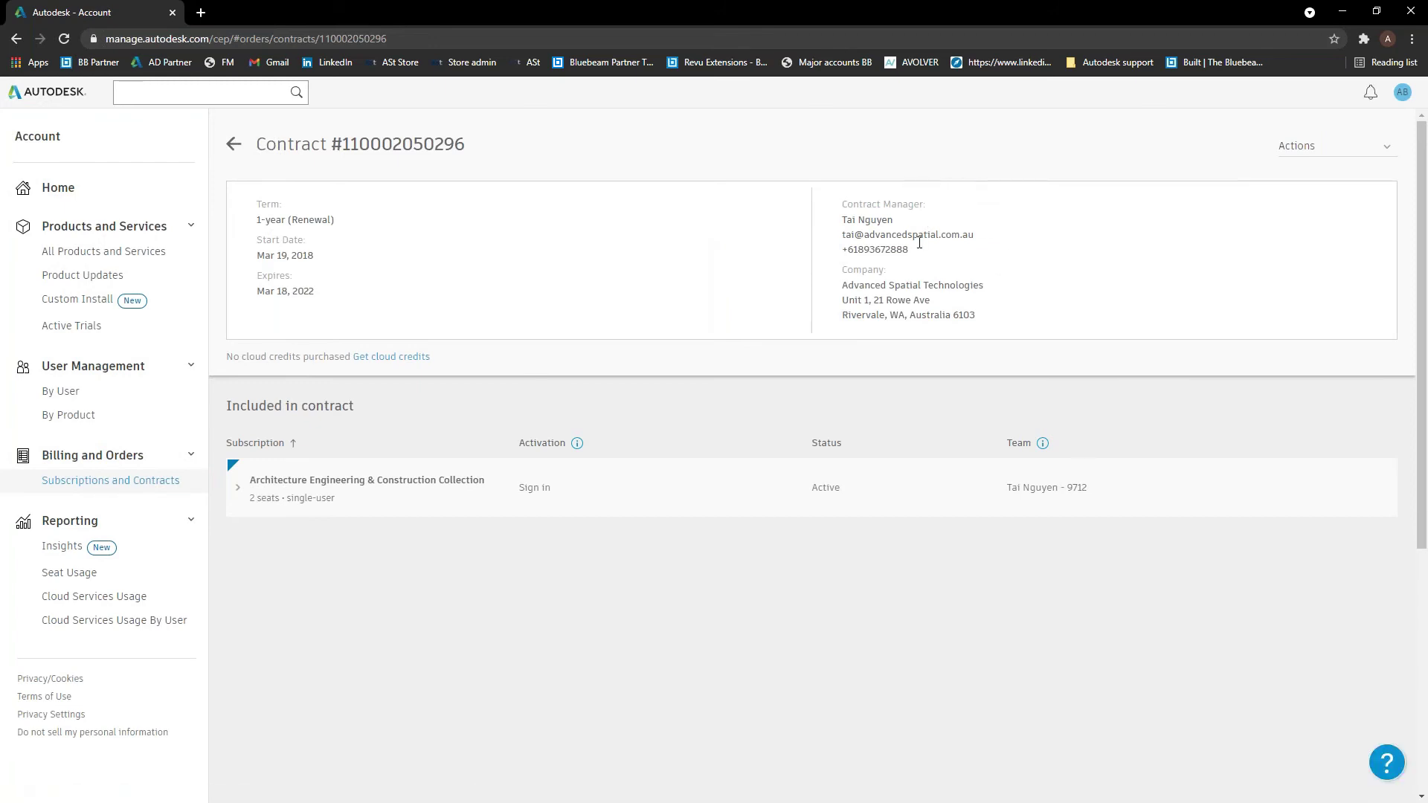
Highlight the Contract Manager's contact details and scroll down to Included in contract
drag(917, 253, 839, 224)
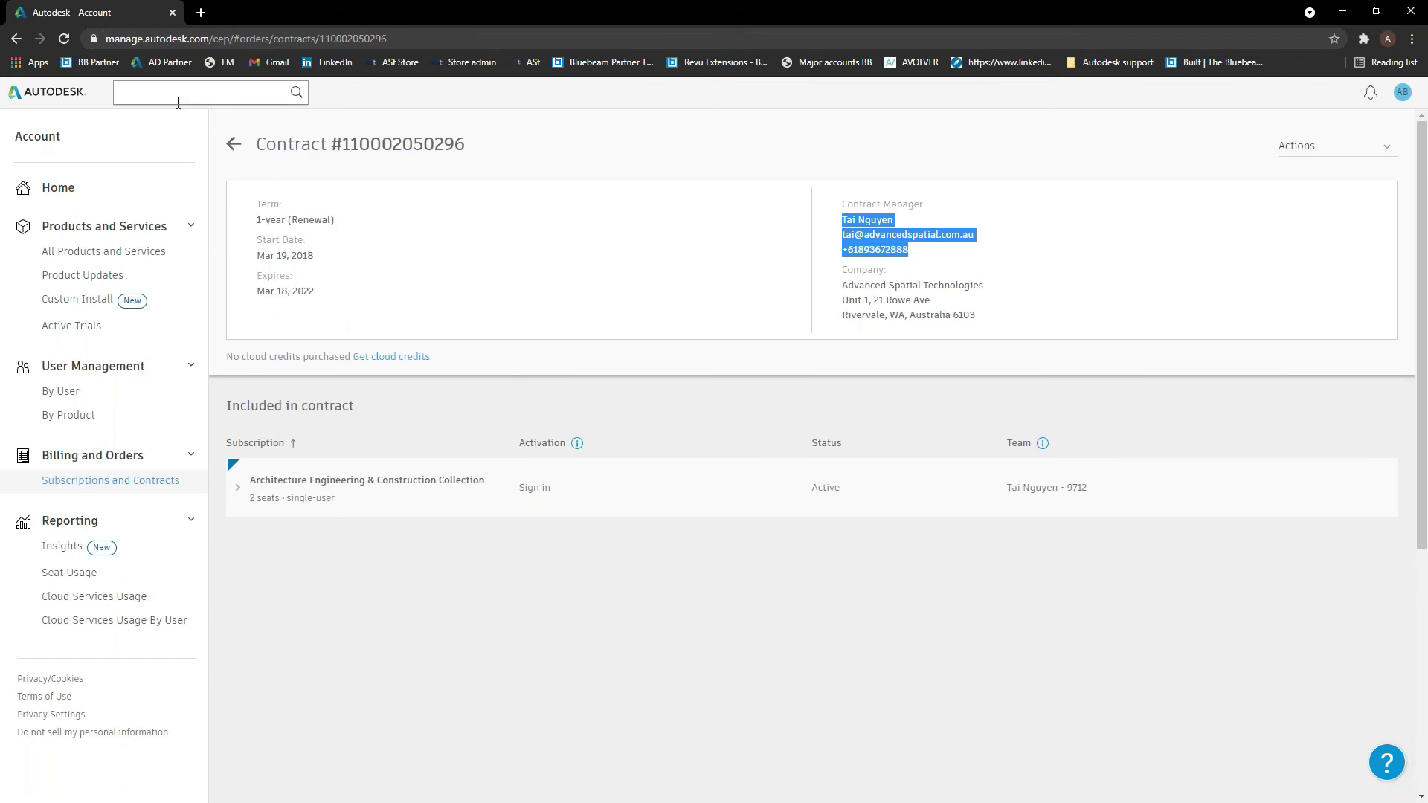
scroll(312, 290, down, 1)
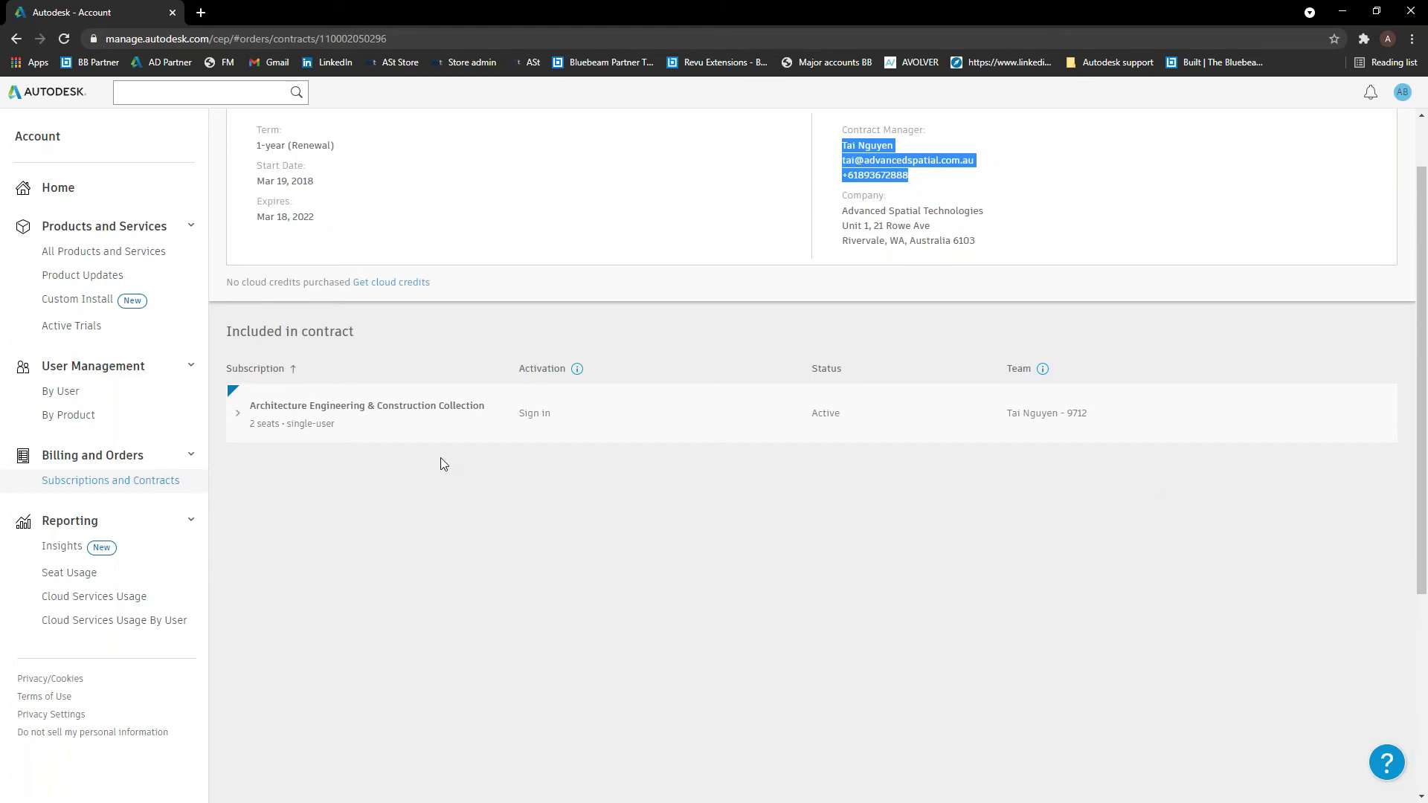
Open Reporting Insights, compare My insights with Team insights, and check the Team filter
click(54, 548)
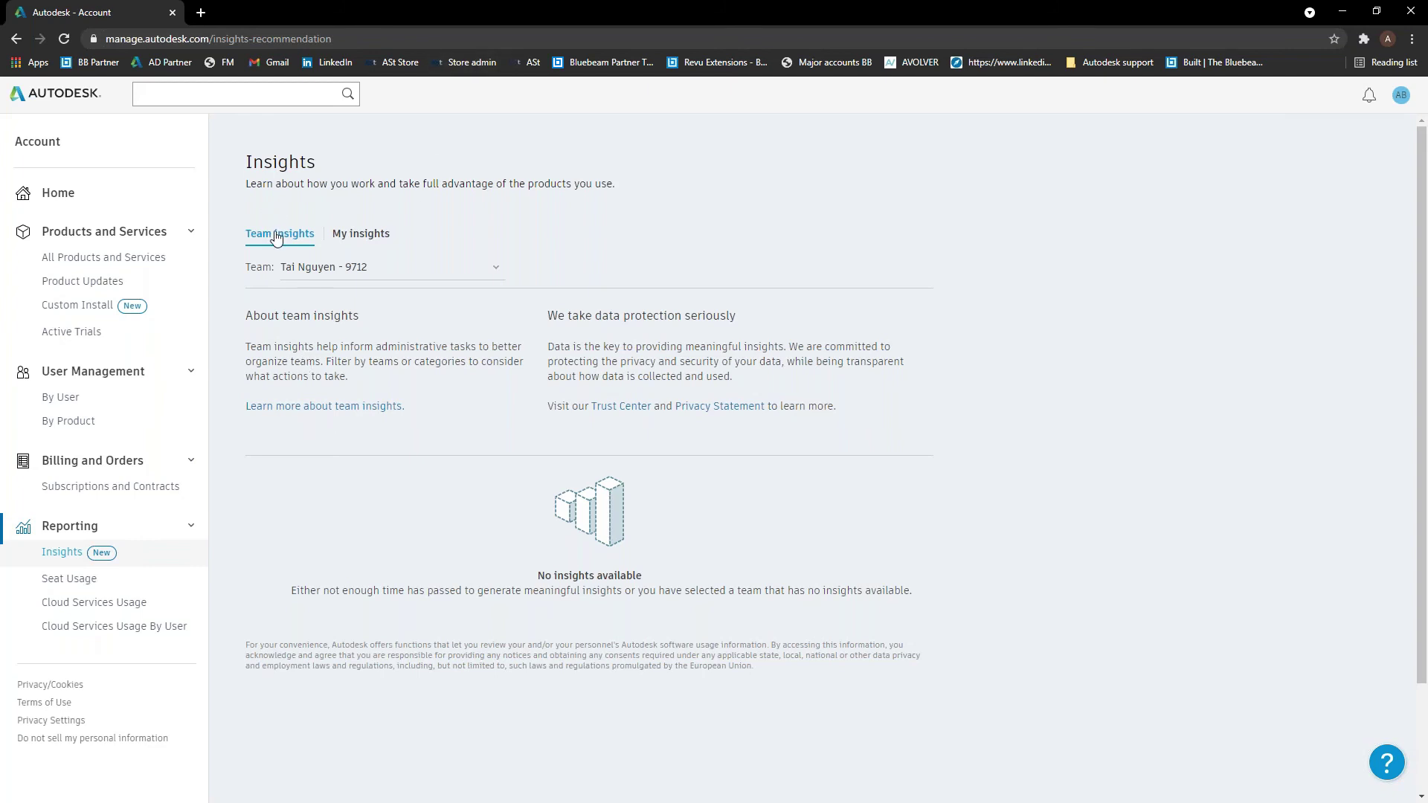
click(348, 237)
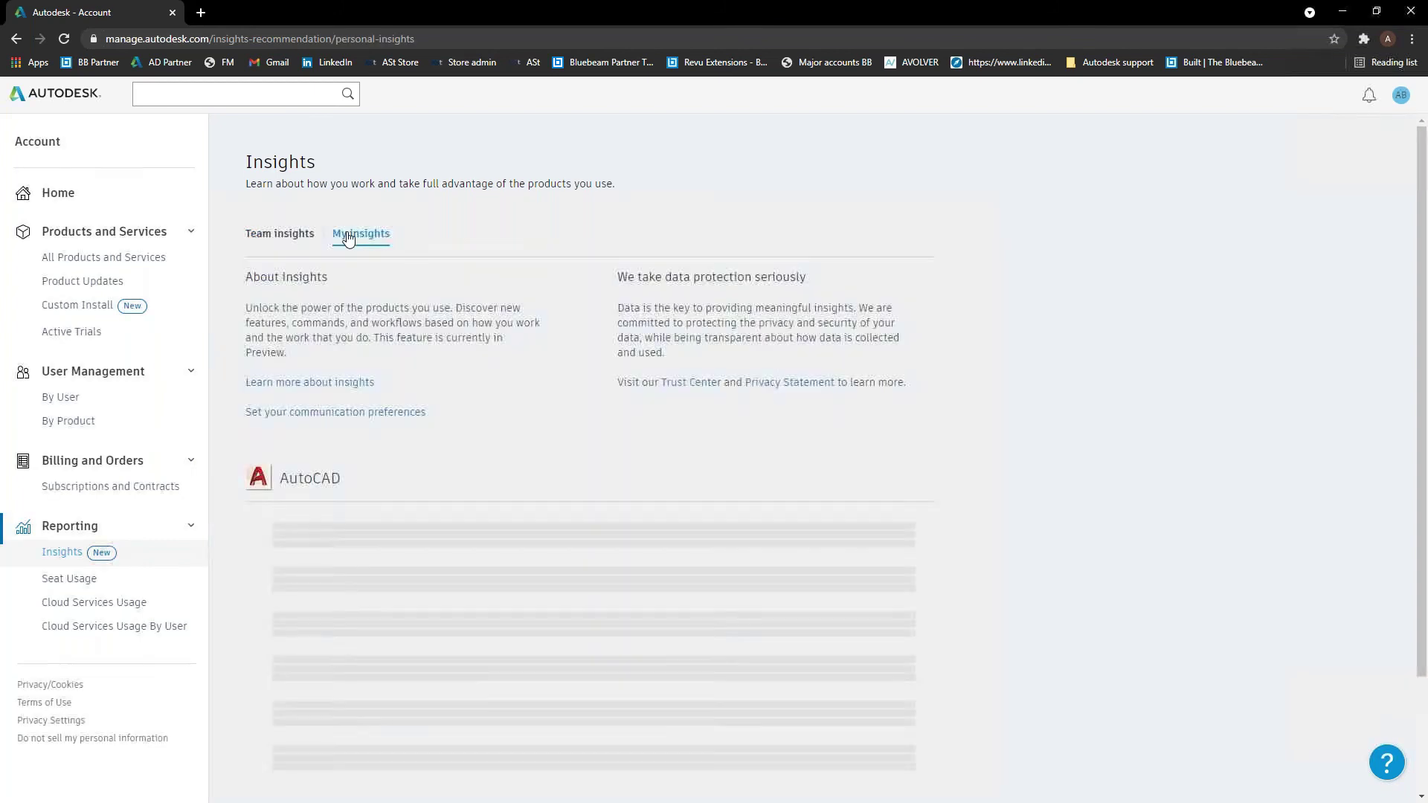
click(299, 235)
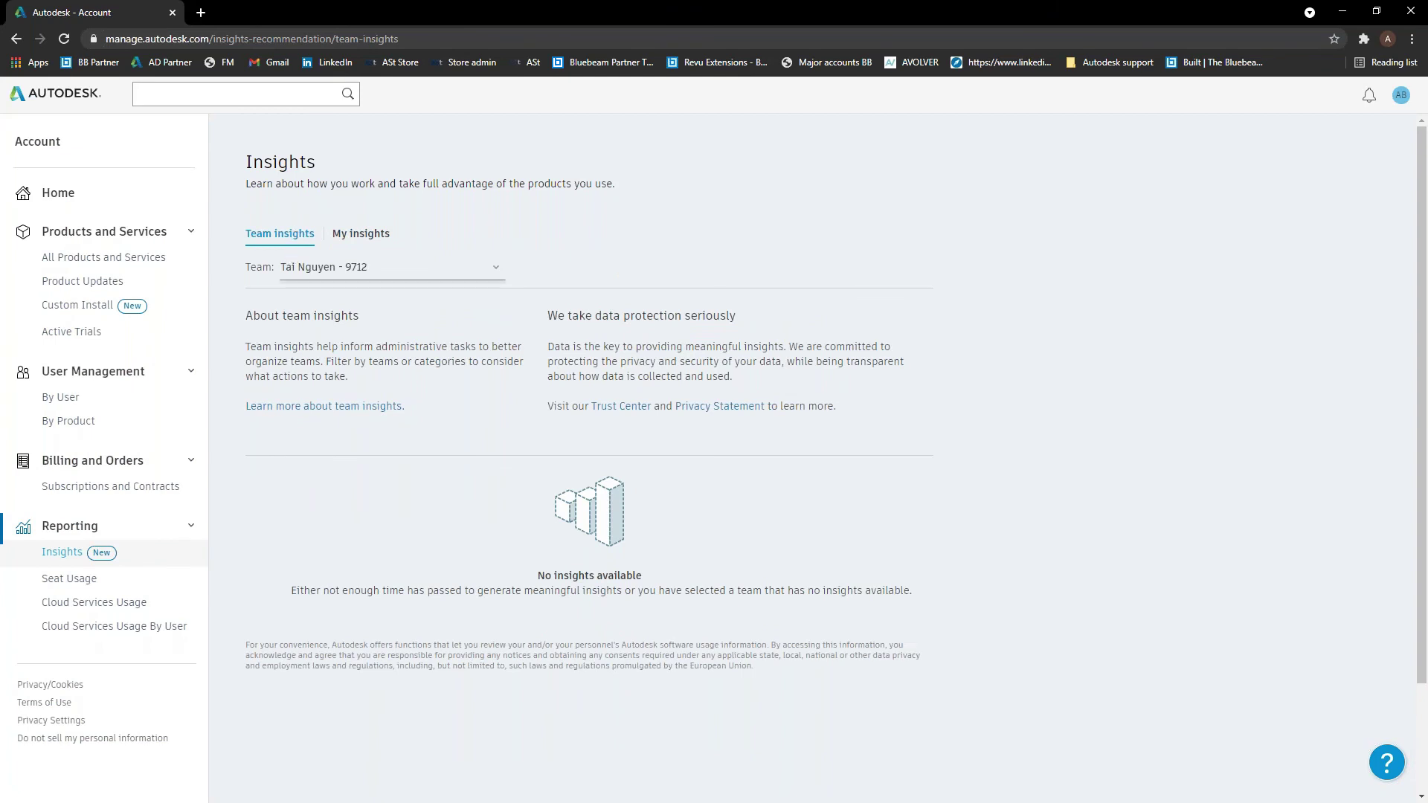
click(315, 268)
click(712, 227)
Scroll through the empty Team insights report and open Seat Usage
scroll(324, 419, down, 1)
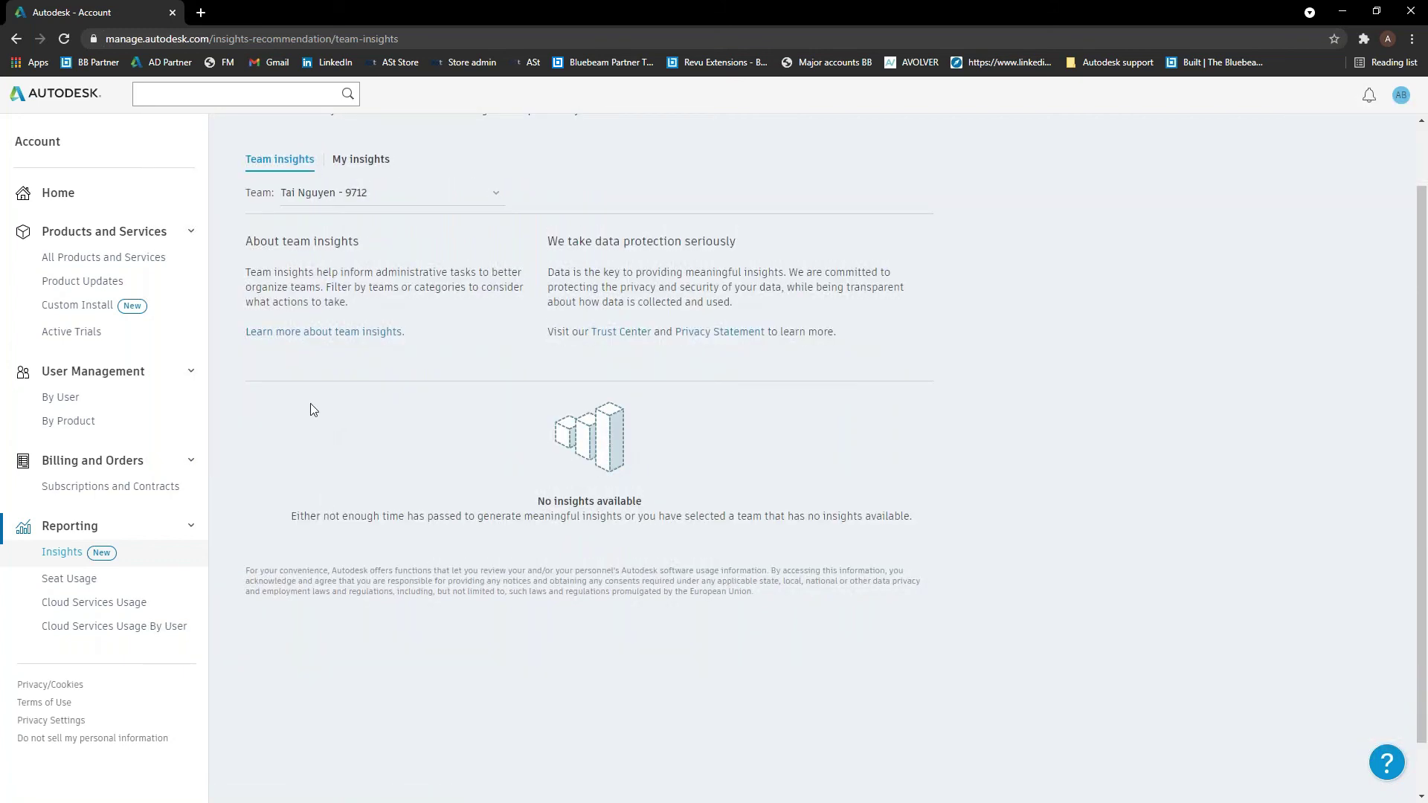
scroll(257, 395, down, 1)
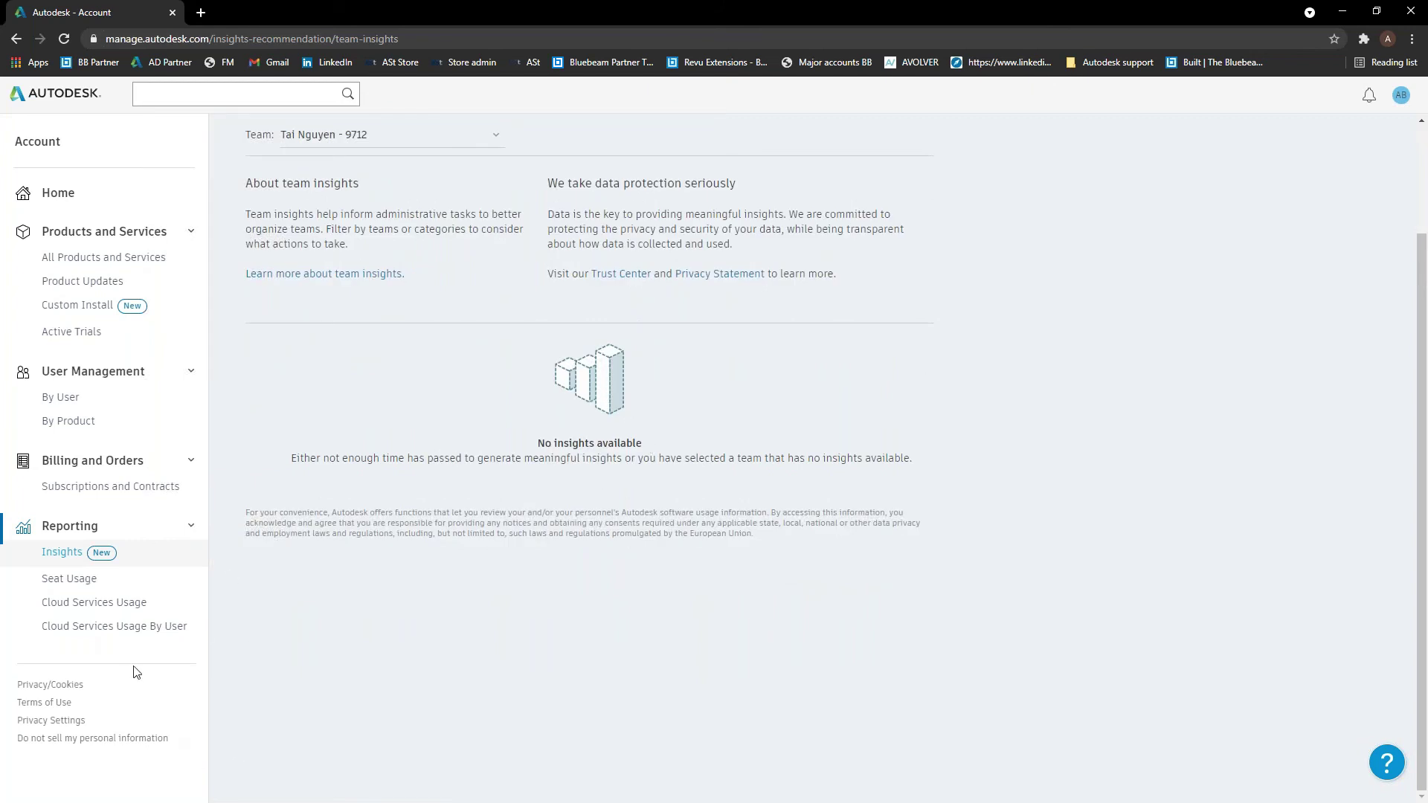
click(61, 579)
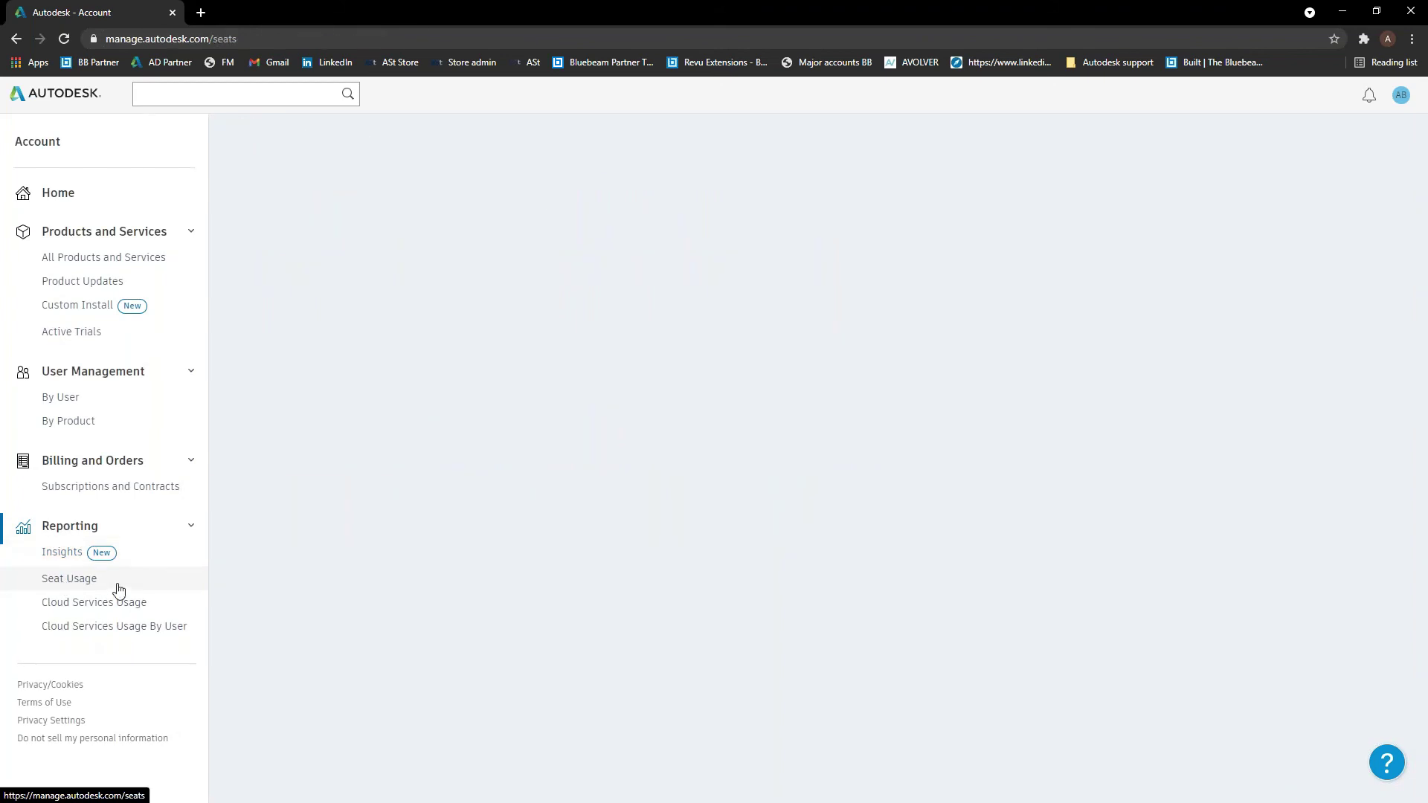
Scroll the Seat Usage summary showing 2 total seats, then open Cloud Services Usage
scroll(327, 515, down, 2)
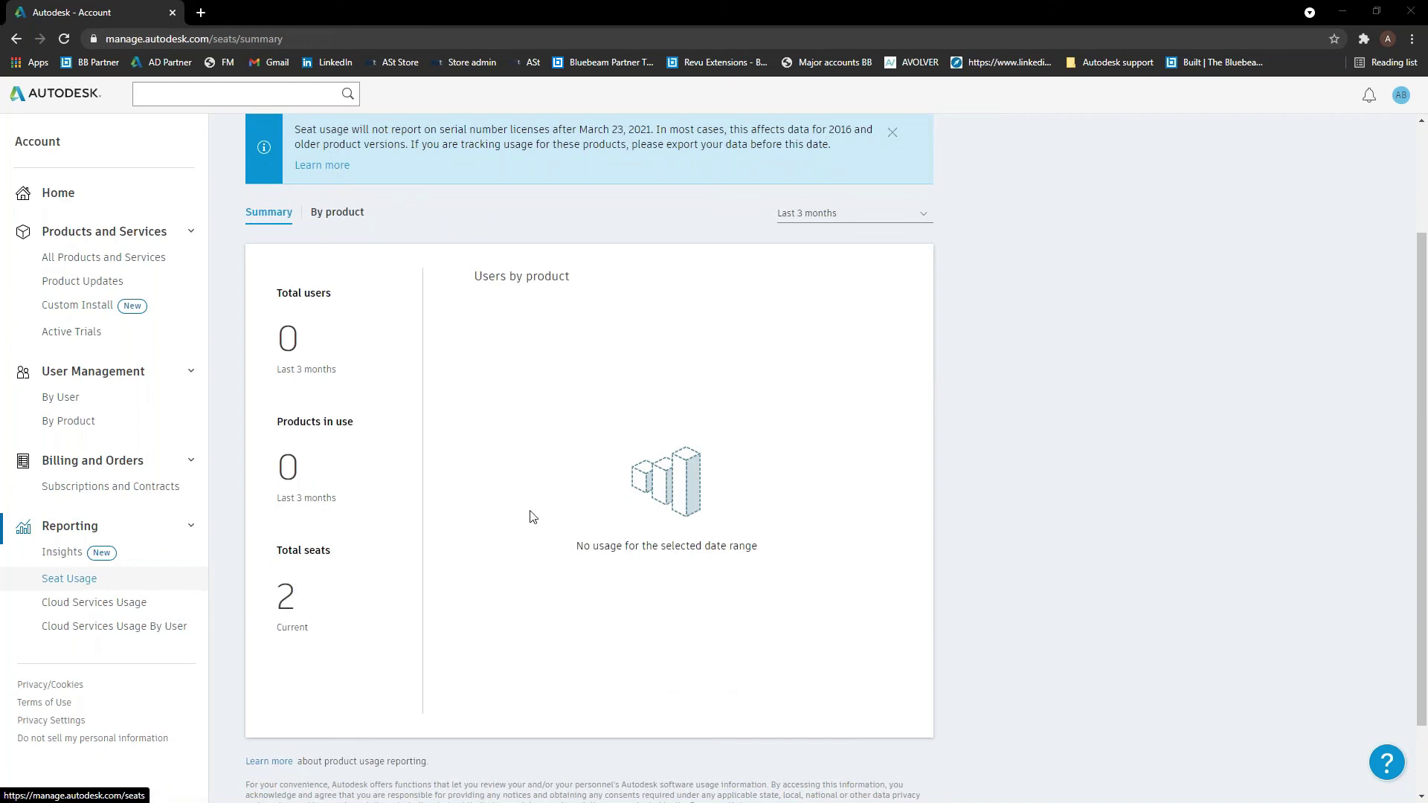
click(118, 609)
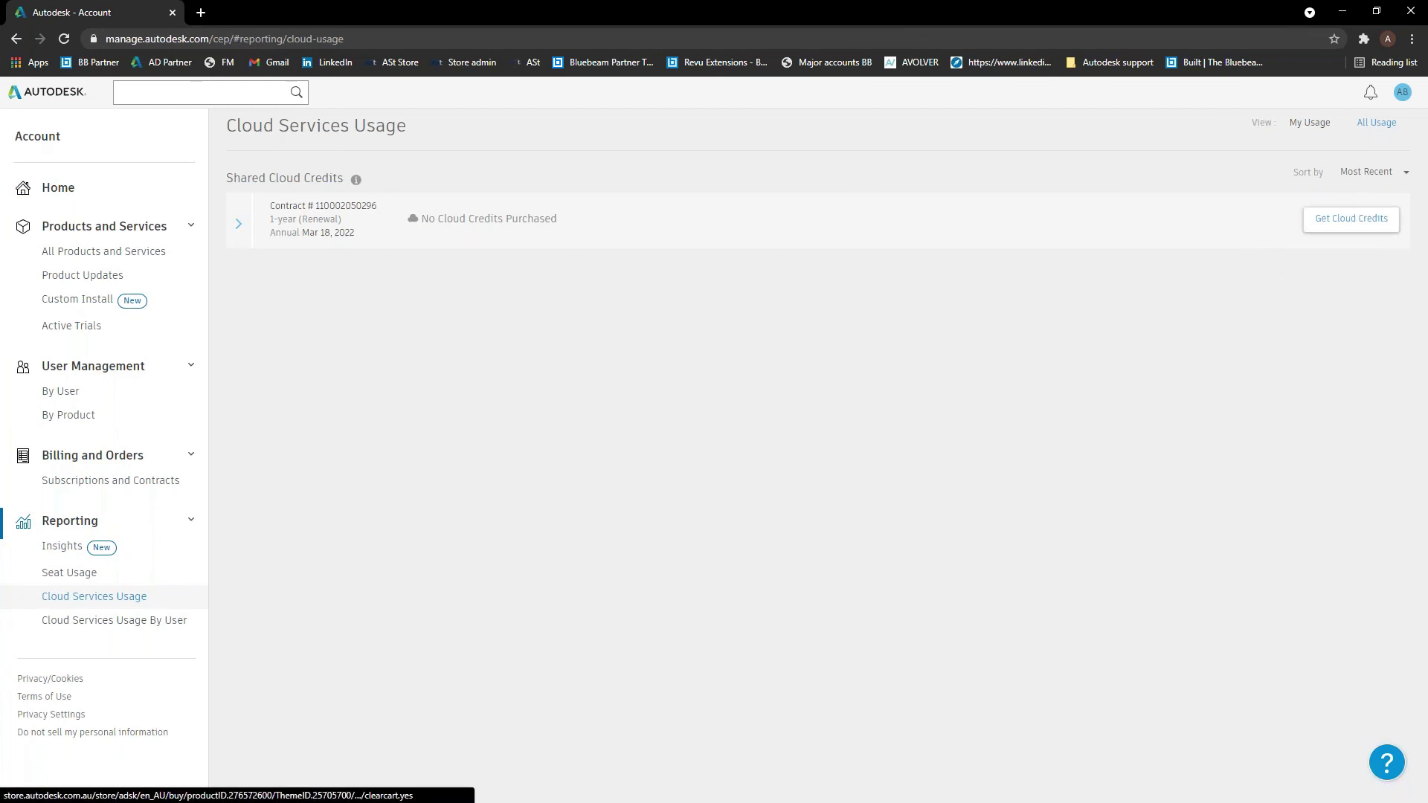
click(250, 229)
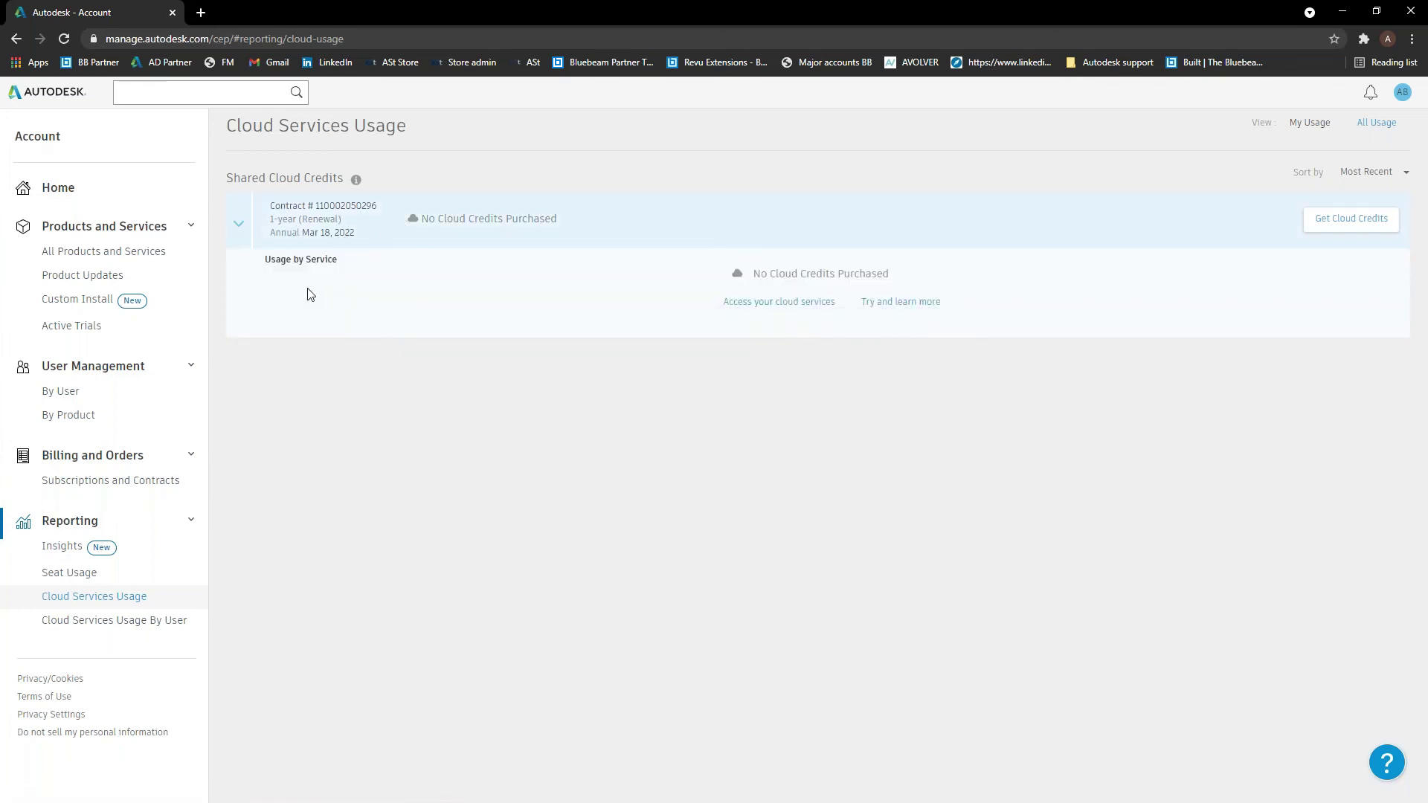
click(238, 225)
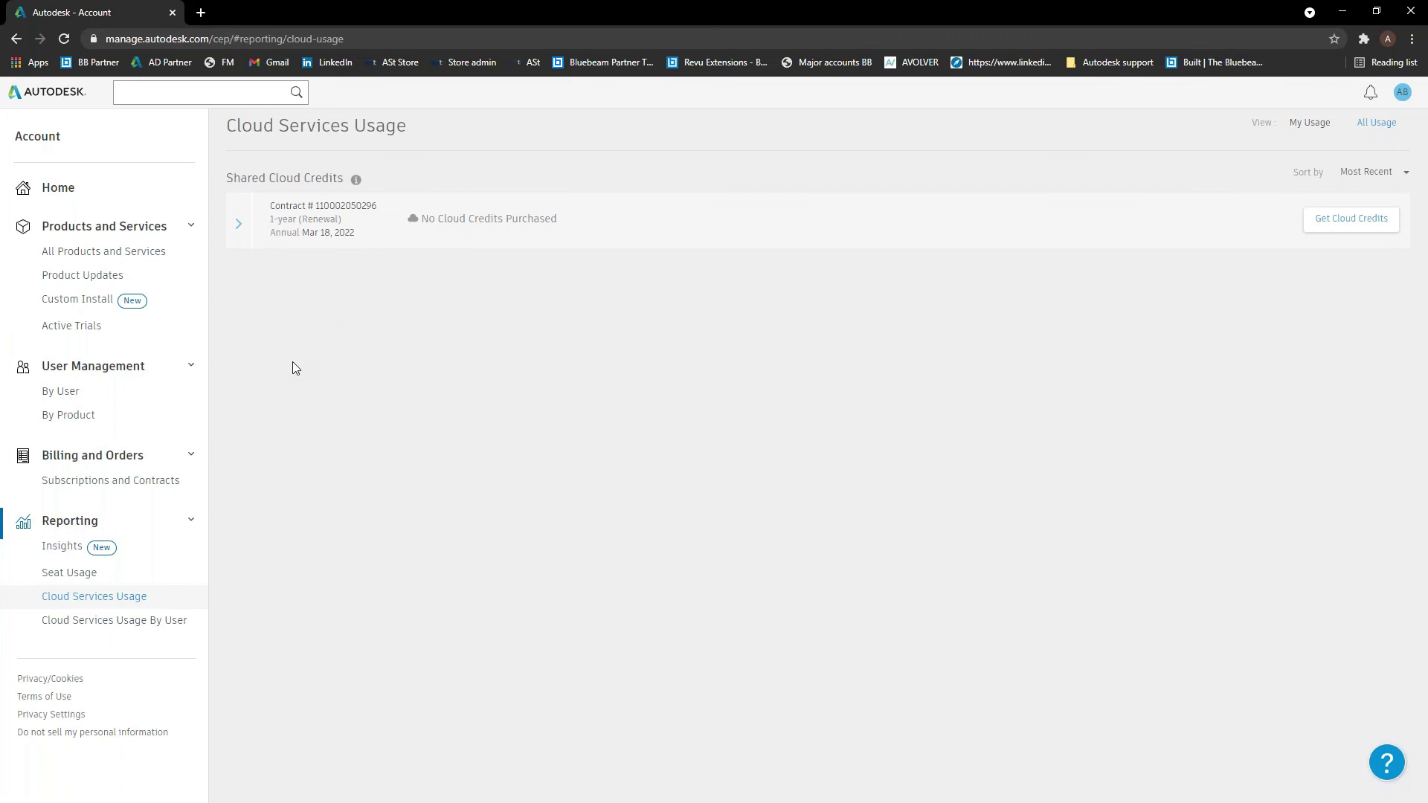
click(91, 622)
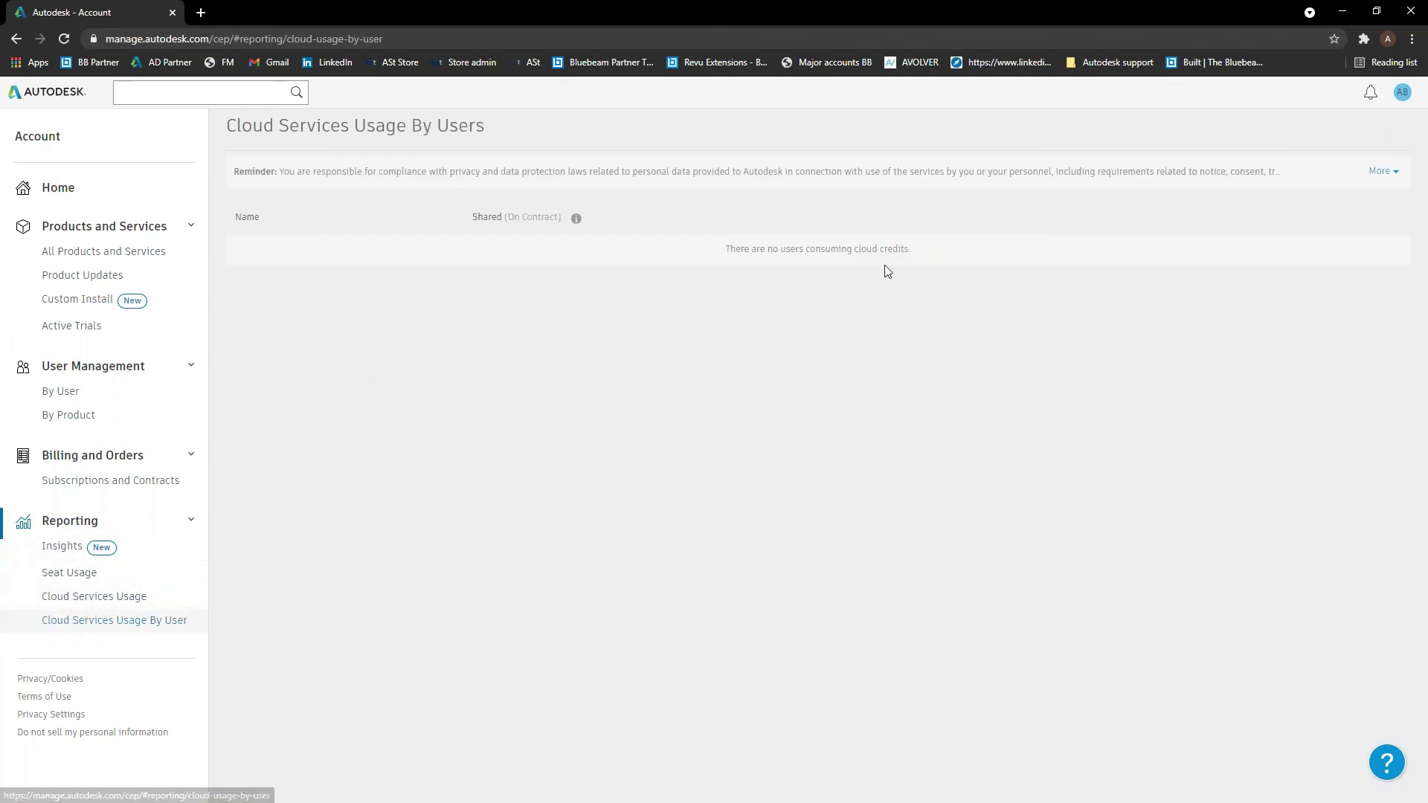
Highlight the no-users-consuming-credits message, then return to the account Home page
drag(909, 248, 702, 254)
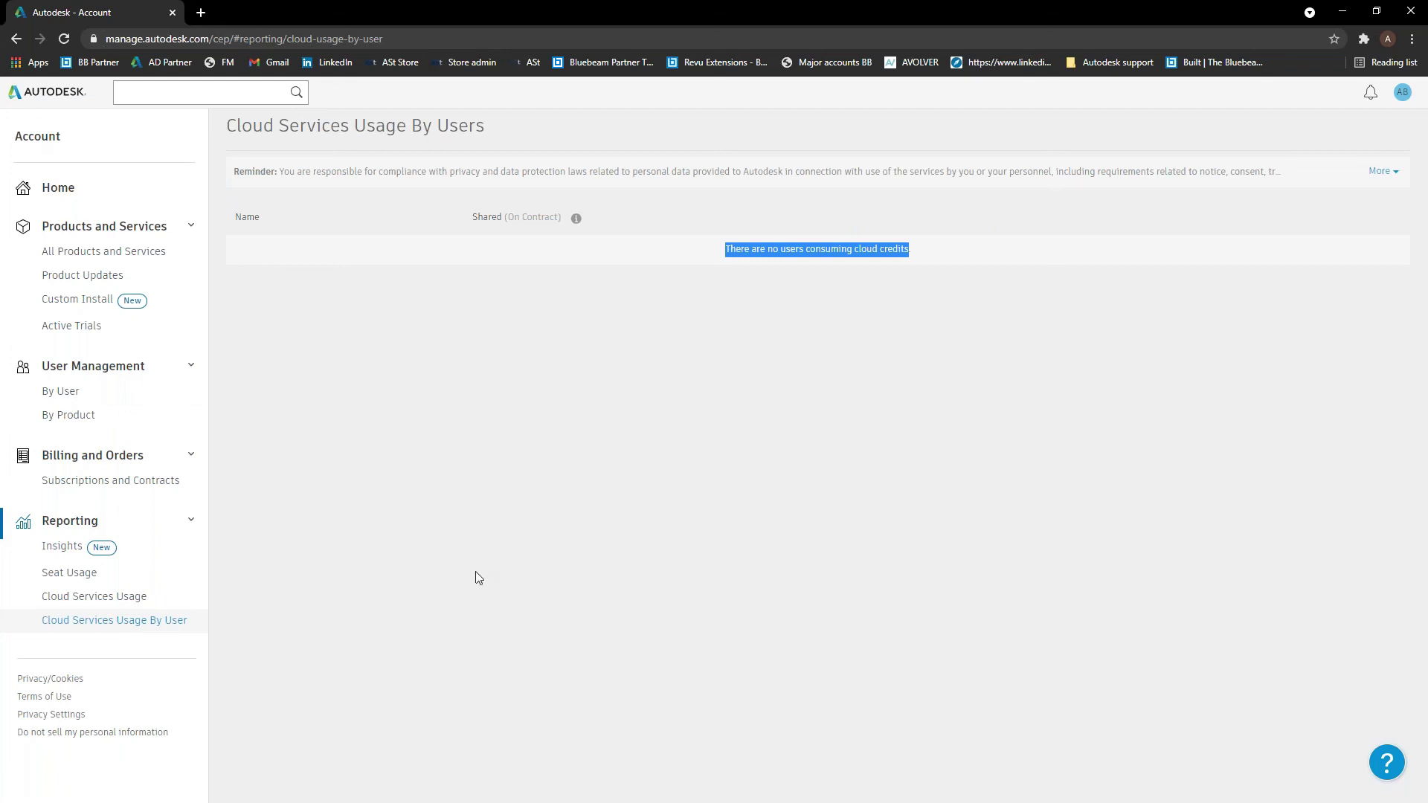
click(427, 578)
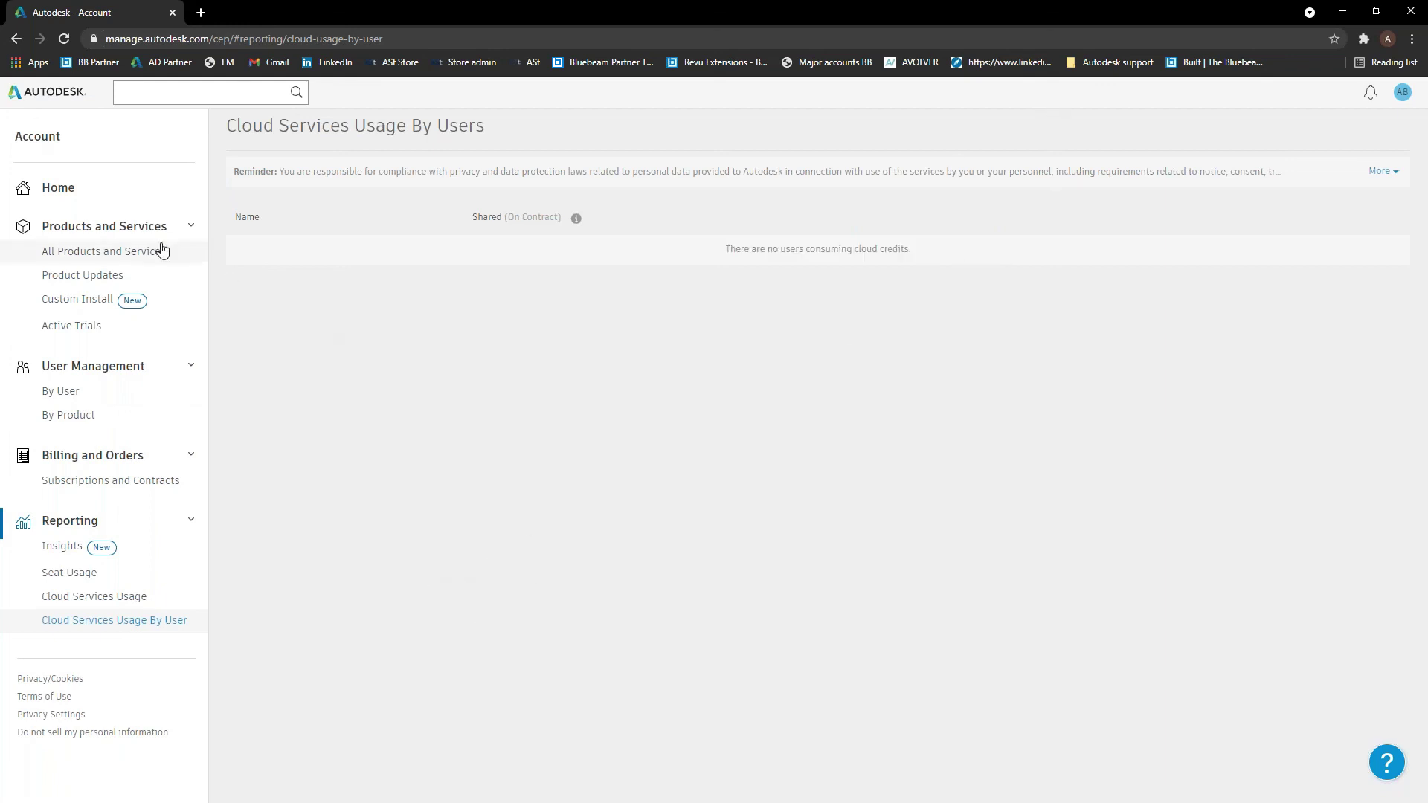
click(55, 191)
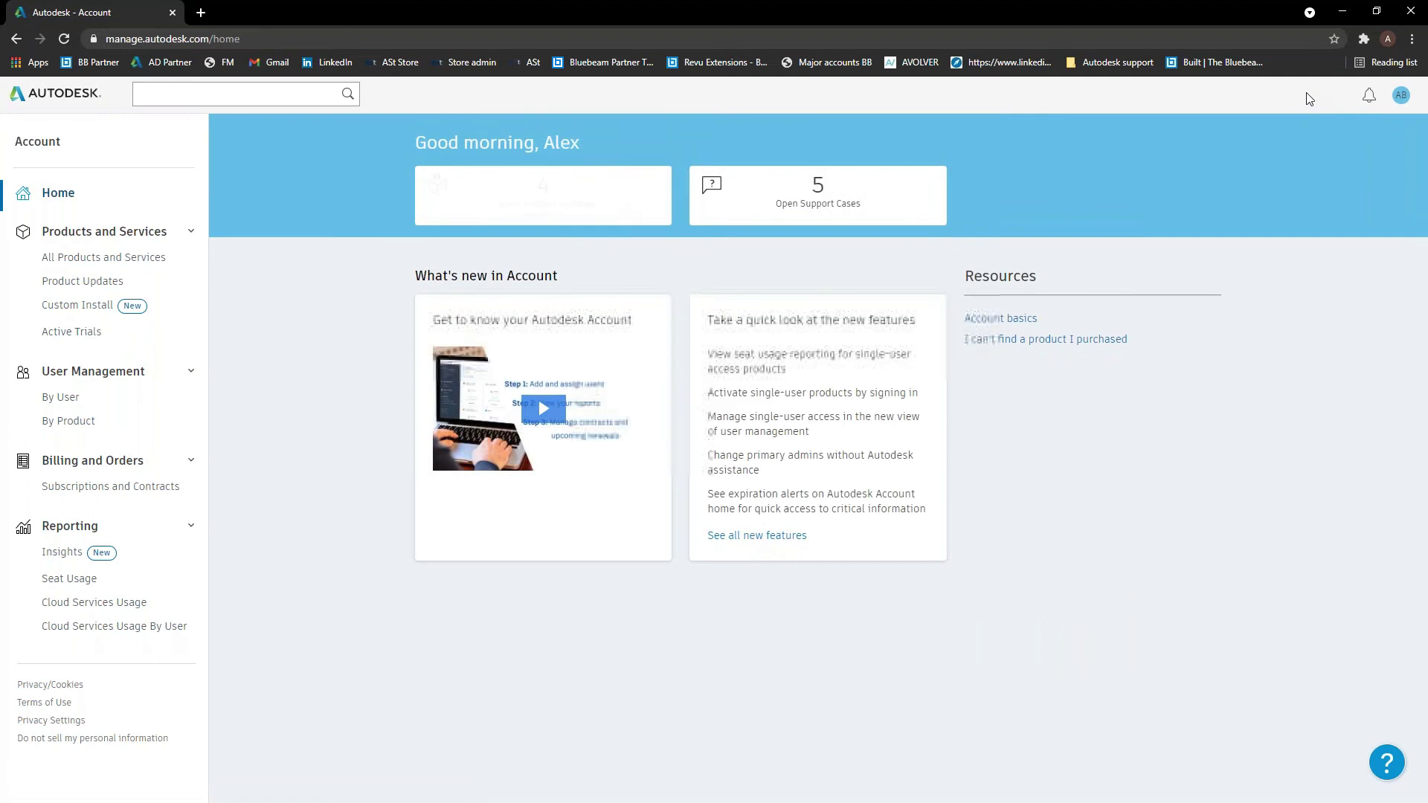
Open and close the Notifications list from the bell icon
click(1369, 98)
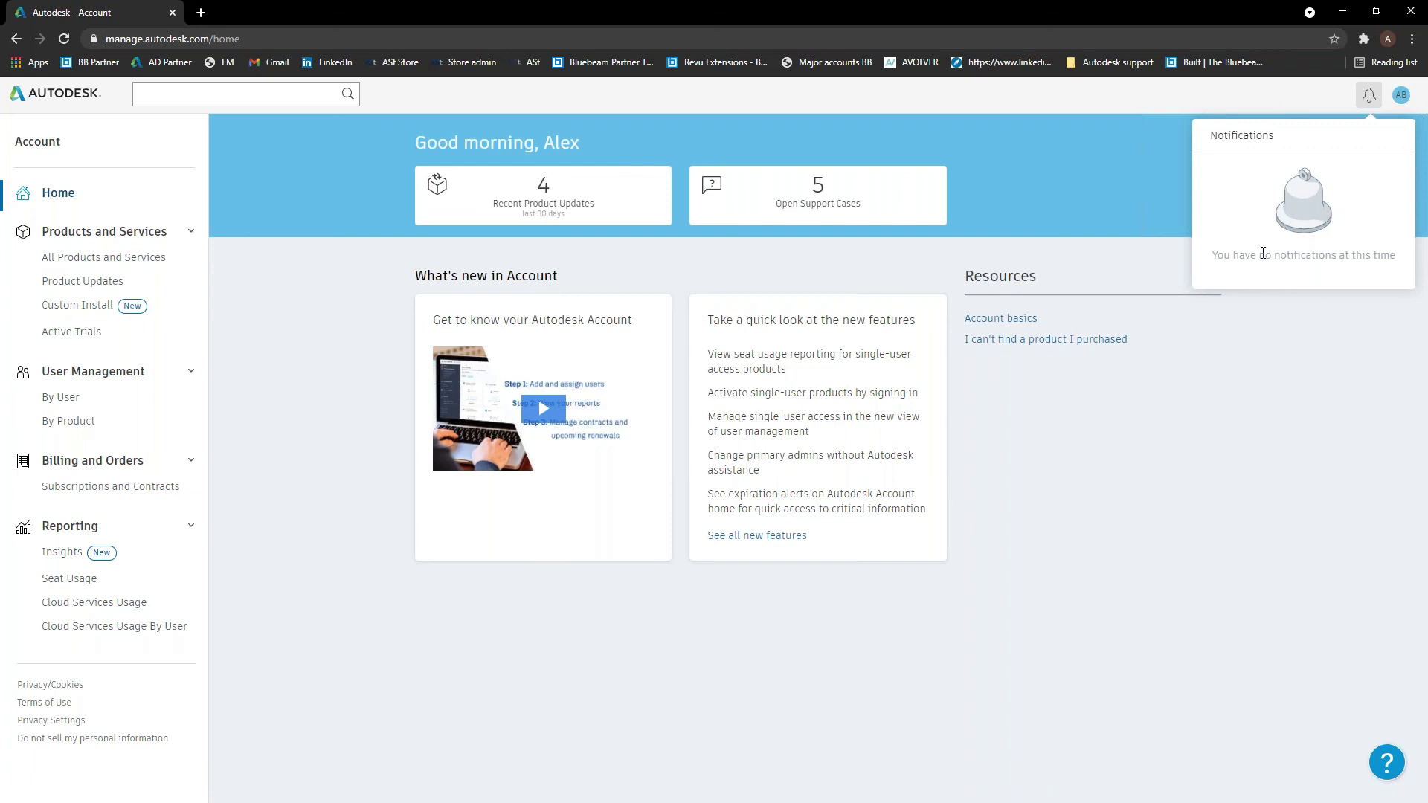
click(1369, 97)
Minimize the Get Help panel back into the ? button, revealing the account home page
click(1385, 762)
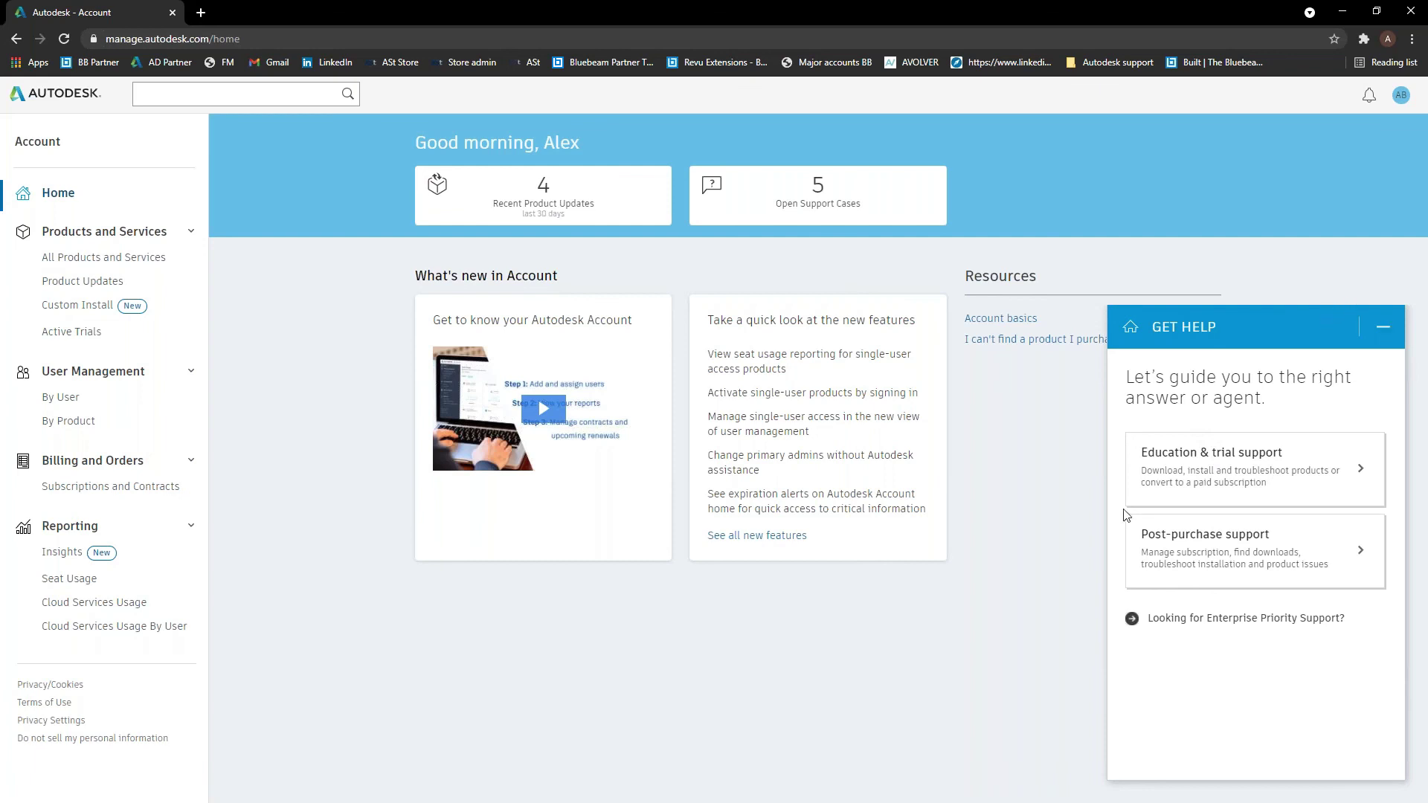
click(1381, 328)
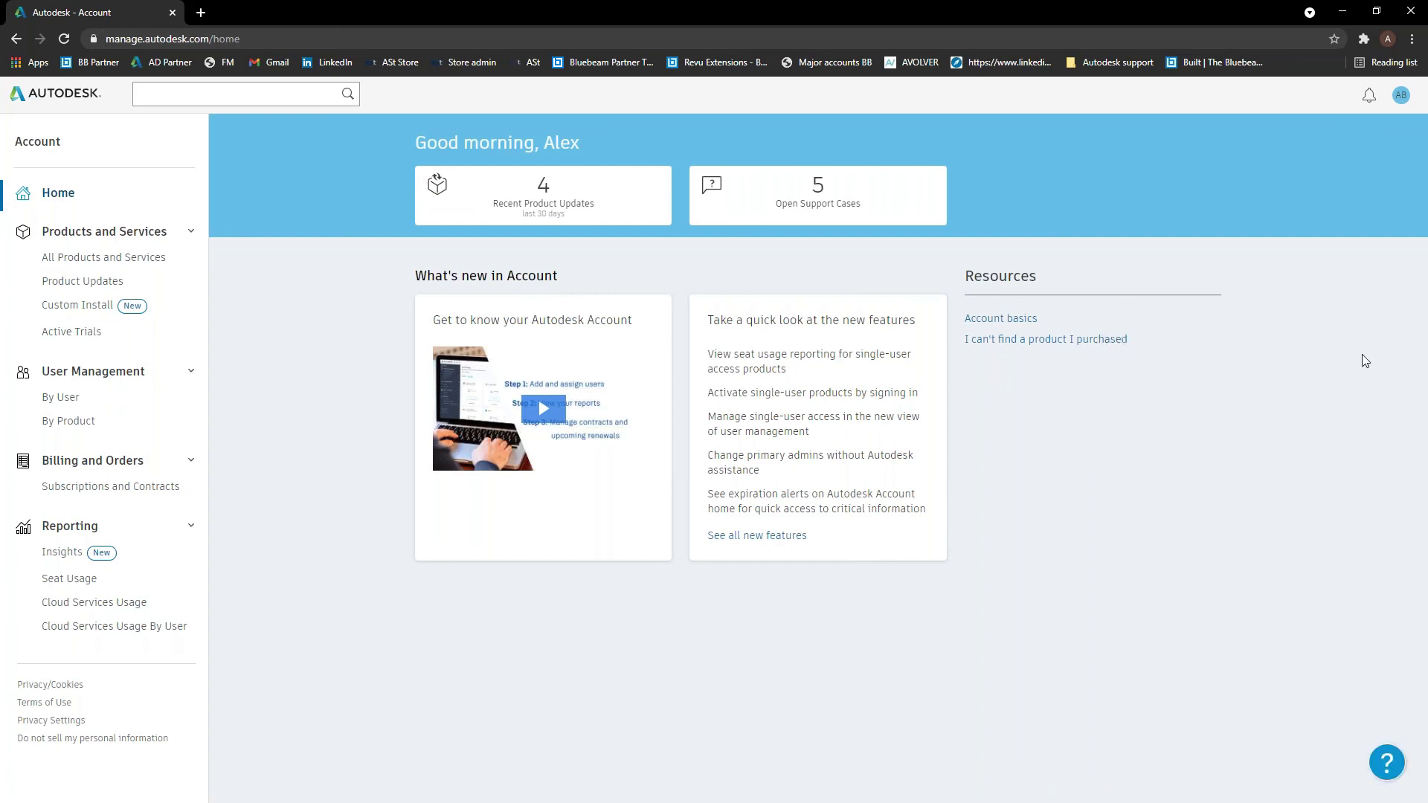